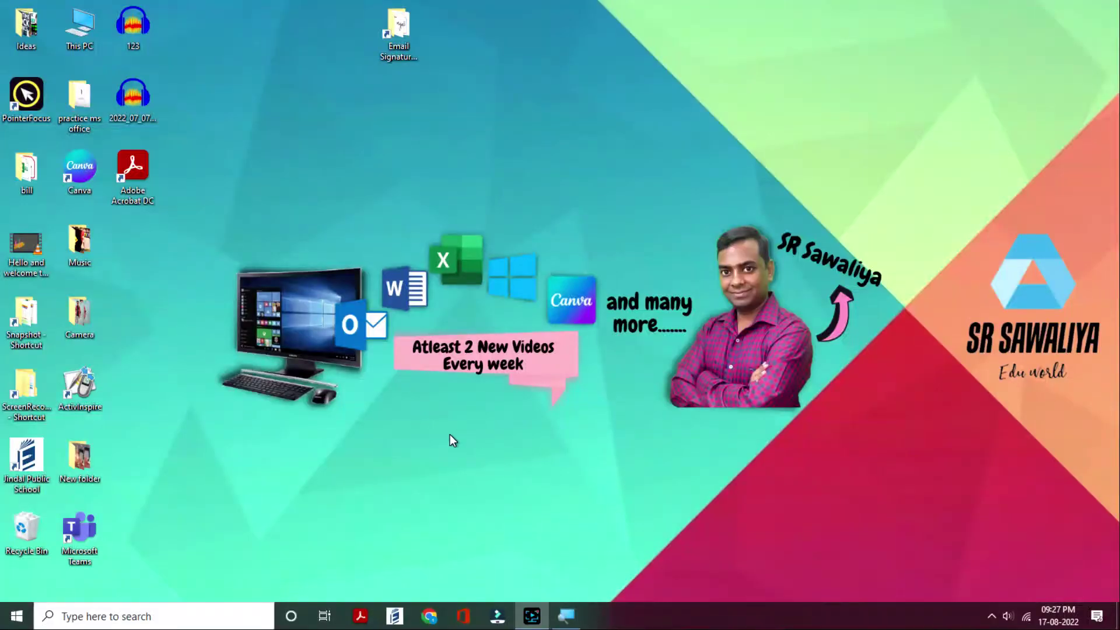
Open Outlook and start a new email to view the current signature and its YouTube link
{"action": "left_click", "coordinate": [144, 608]}
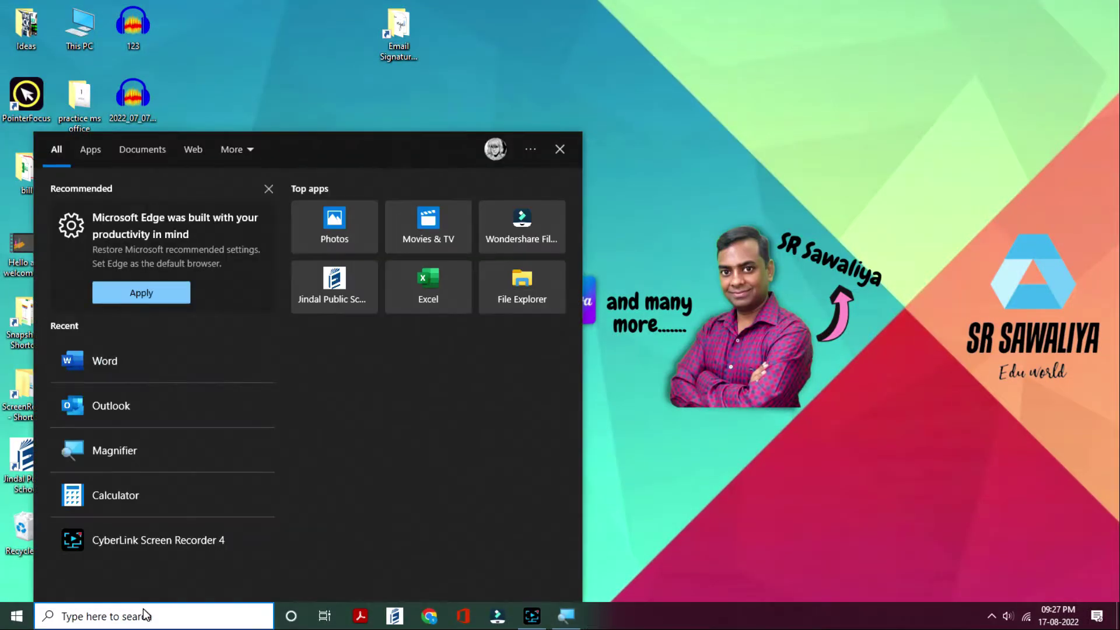
{"action": "left_click", "coordinate": [110, 409]}
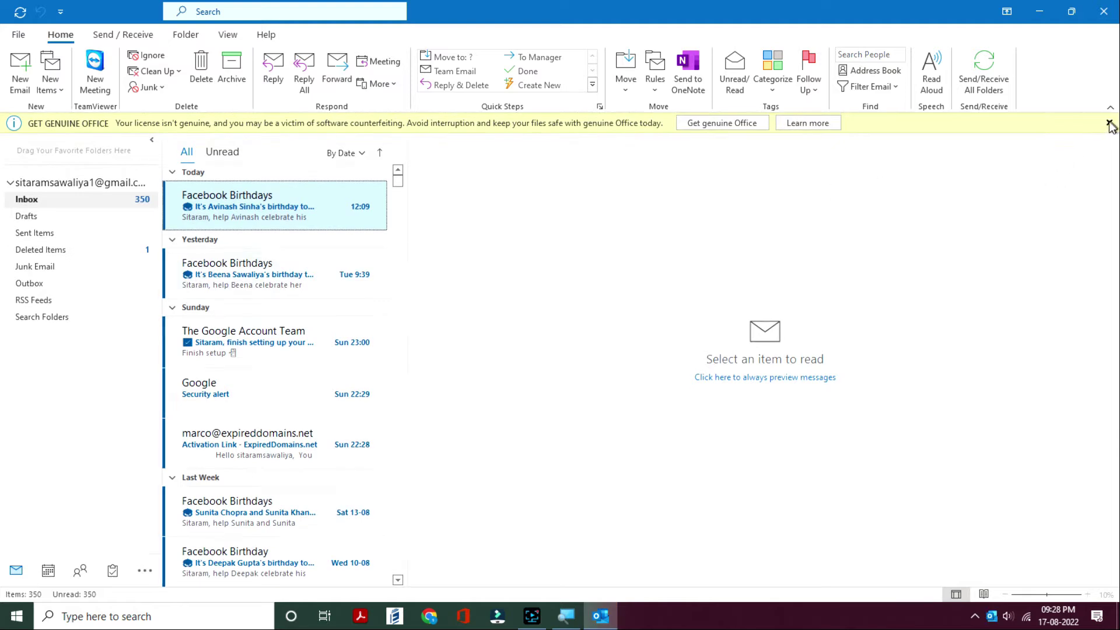
{"action": "left_click", "coordinate": [1109, 124]}
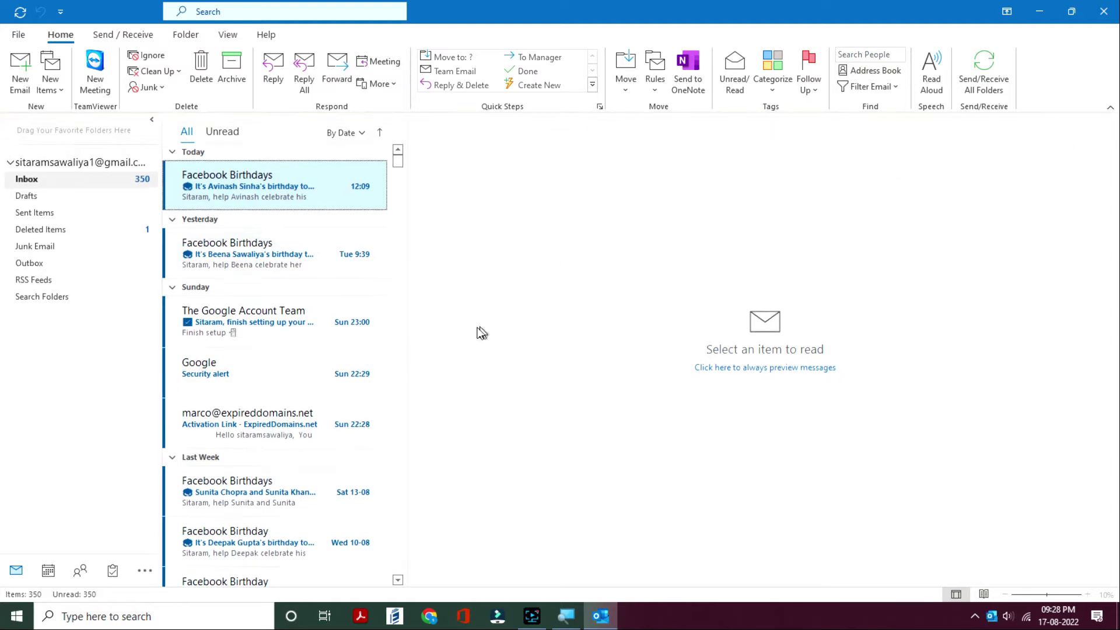
{"action": "left_click", "coordinate": [21, 85]}
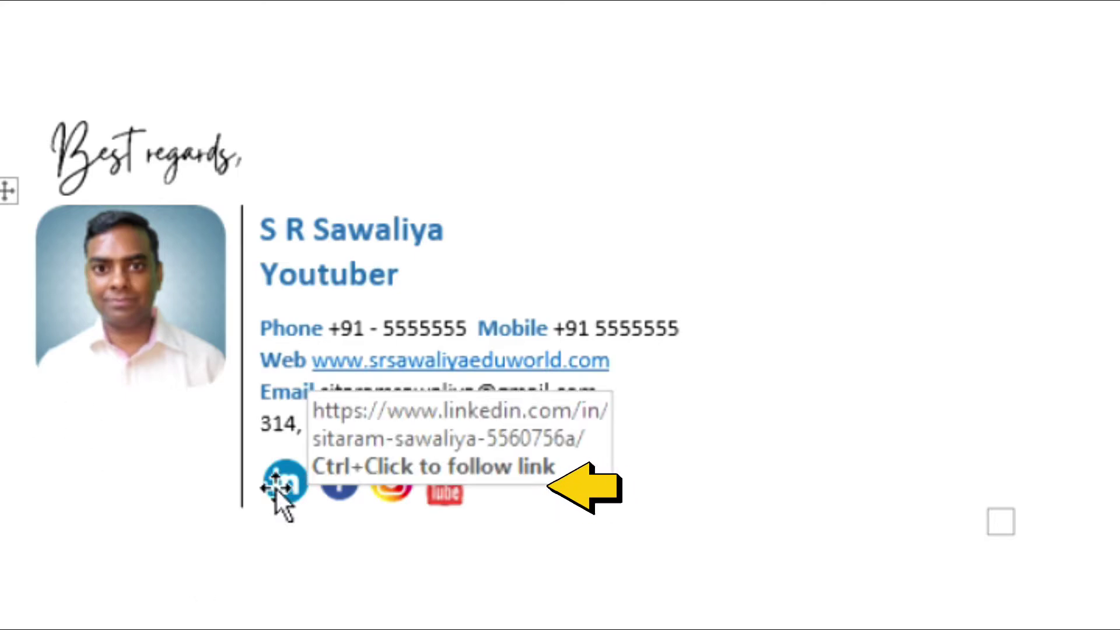
{"action": "left_click", "coordinate": [444, 493], "text": "ctrl"}
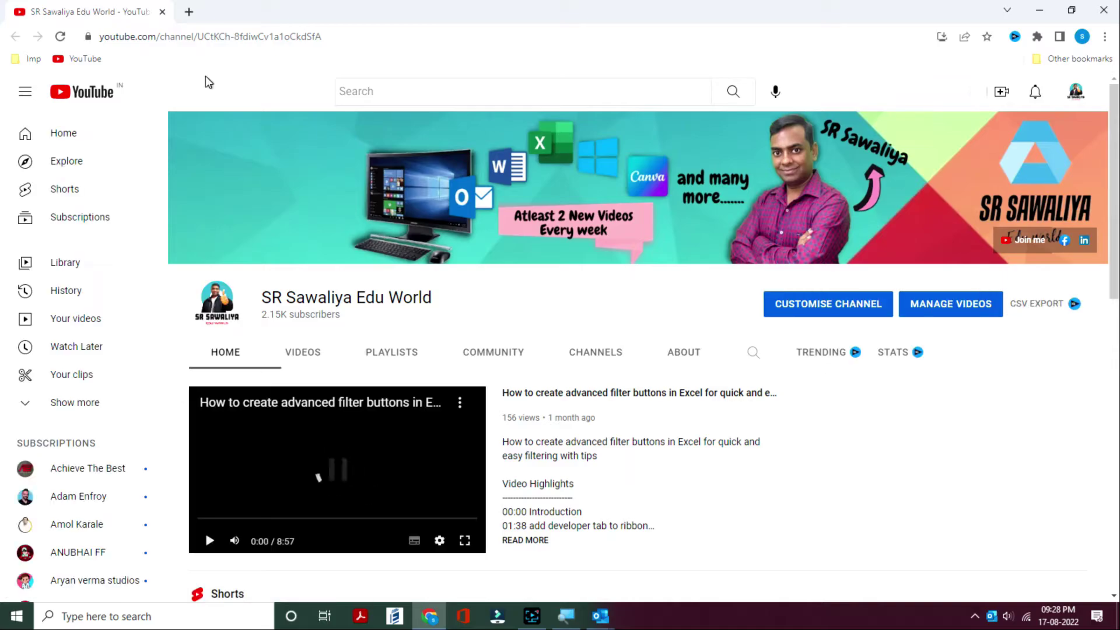
{"action": "left_click", "coordinate": [162, 11]}
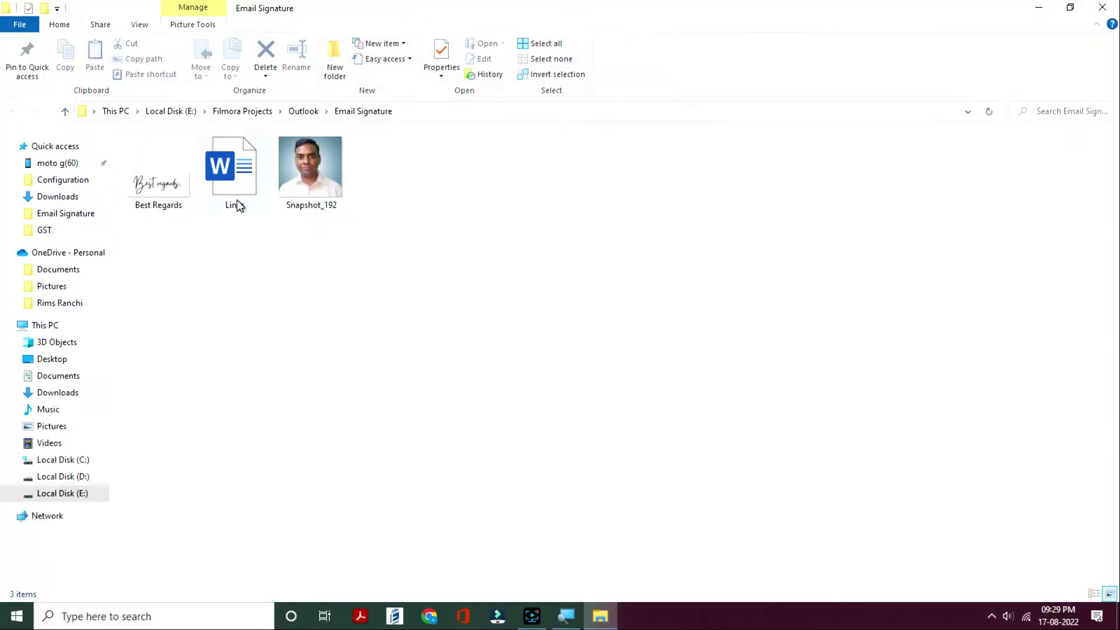
Copy the templates.office.com signature link from the Links document, then close Word
{"action": "double_click", "coordinate": [237, 201]}
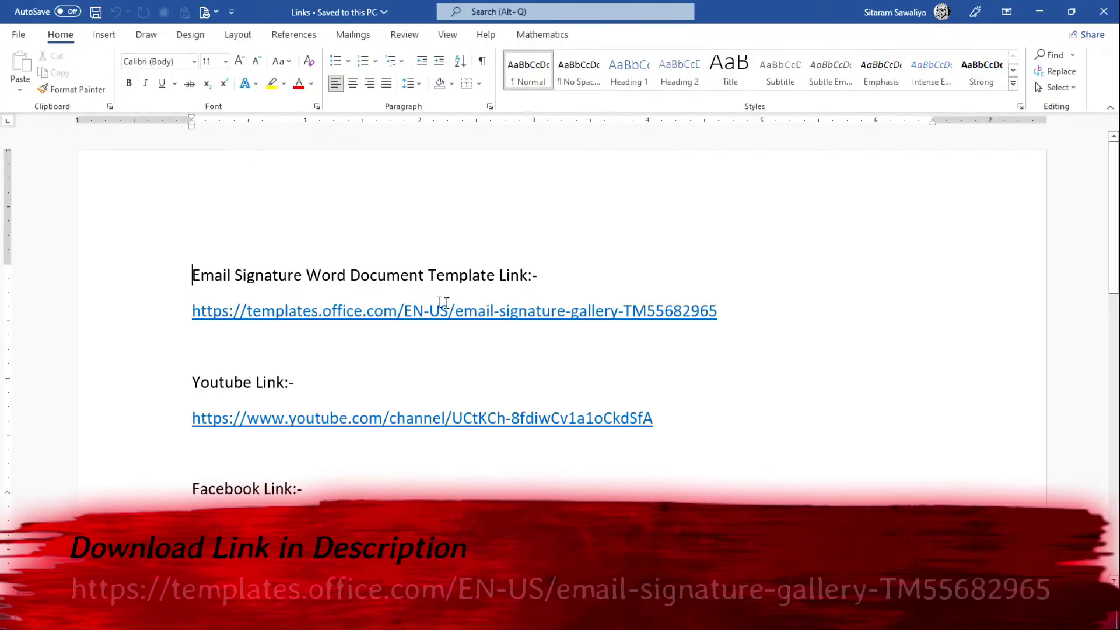
{"action": "left_click", "coordinate": [175, 325]}
{"action": "key", "text": "alt+F4"}
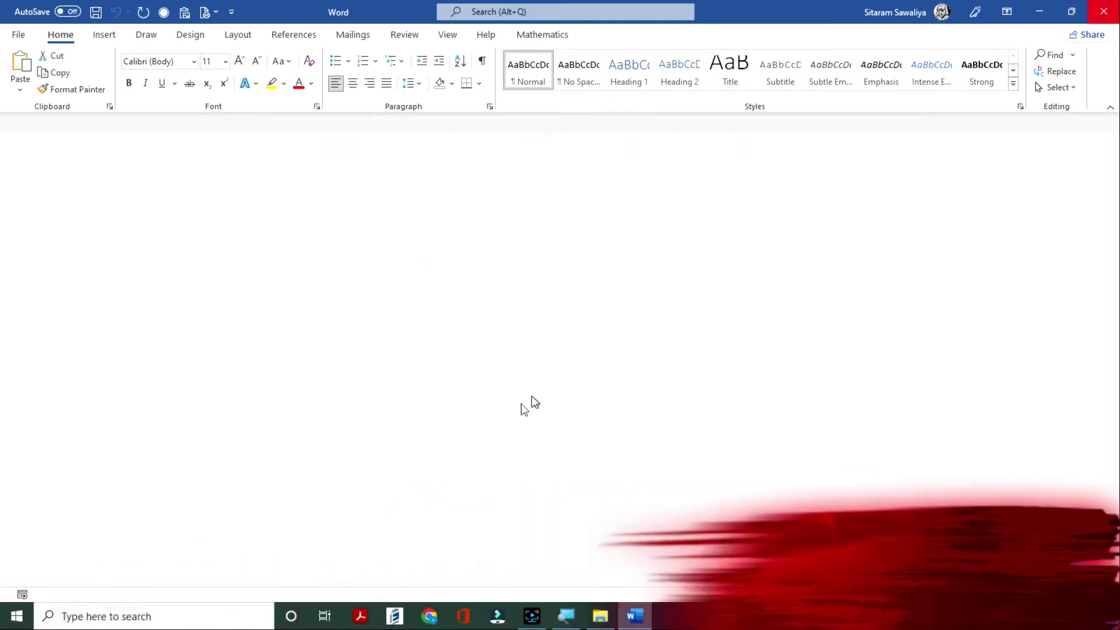
{"action": "key", "text": "alt+F4"}
Paste the template link into Chrome, then download and open tf55682965_win32.dotx
{"action": "left_click", "coordinate": [428, 616]}
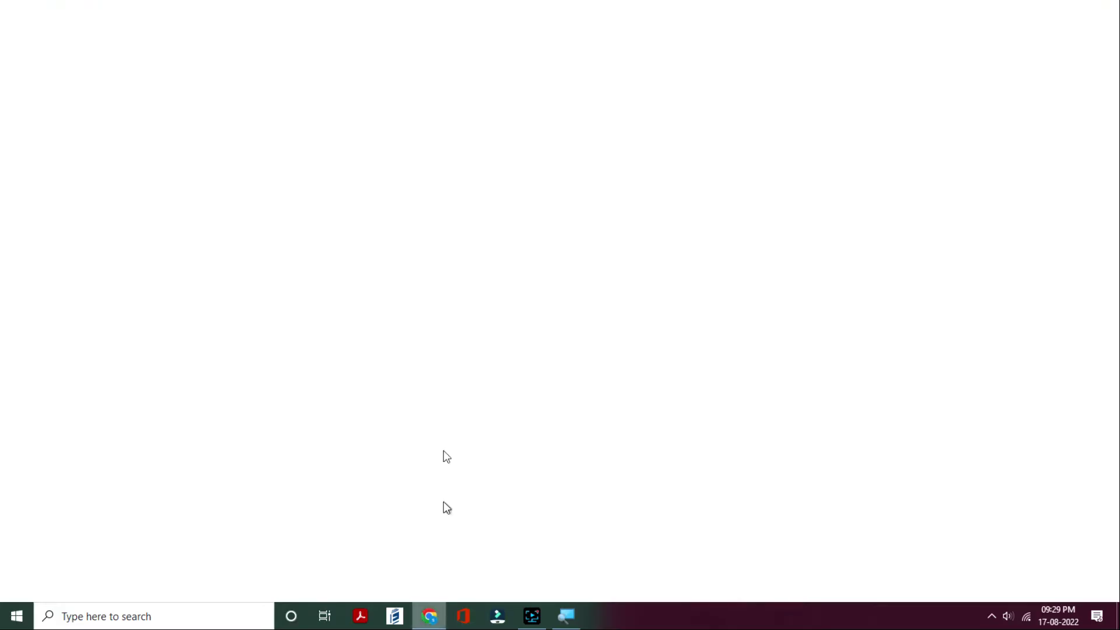
{"action": "type", "text": "https://templates.office.com/EN-US/email-signature-gallery-TM55682965"}
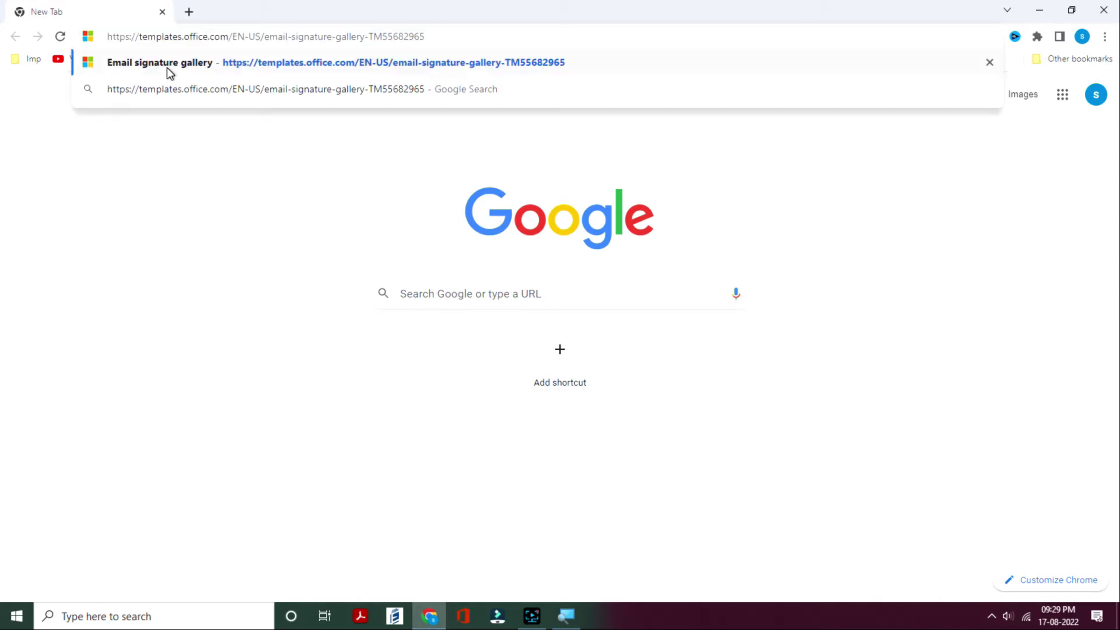
{"action": "key", "text": "Return"}
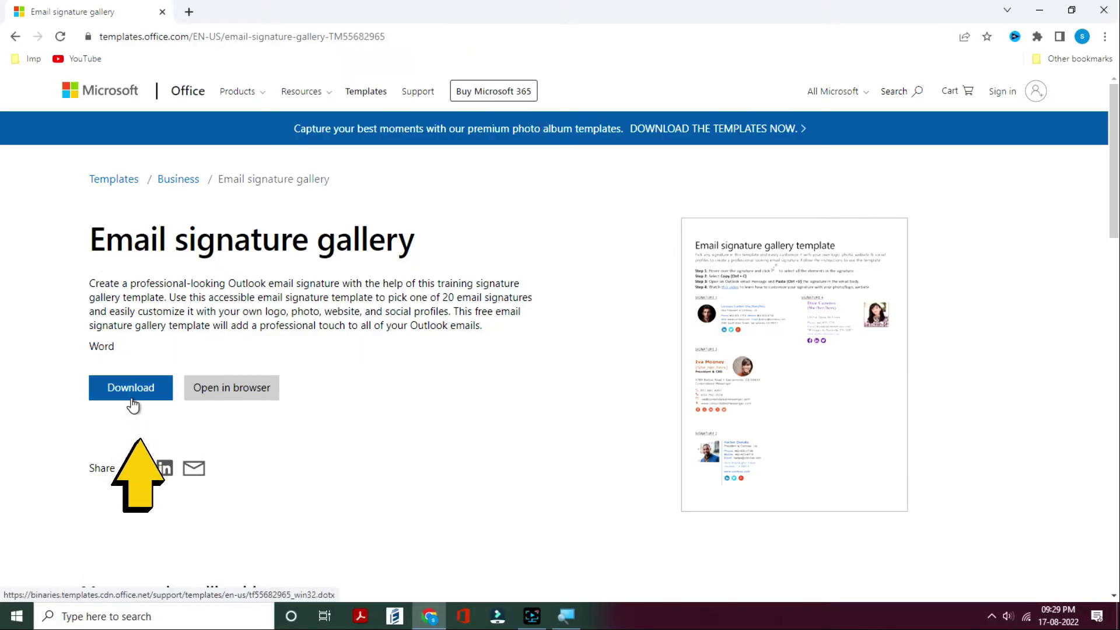
{"action": "left_click", "coordinate": [132, 402]}
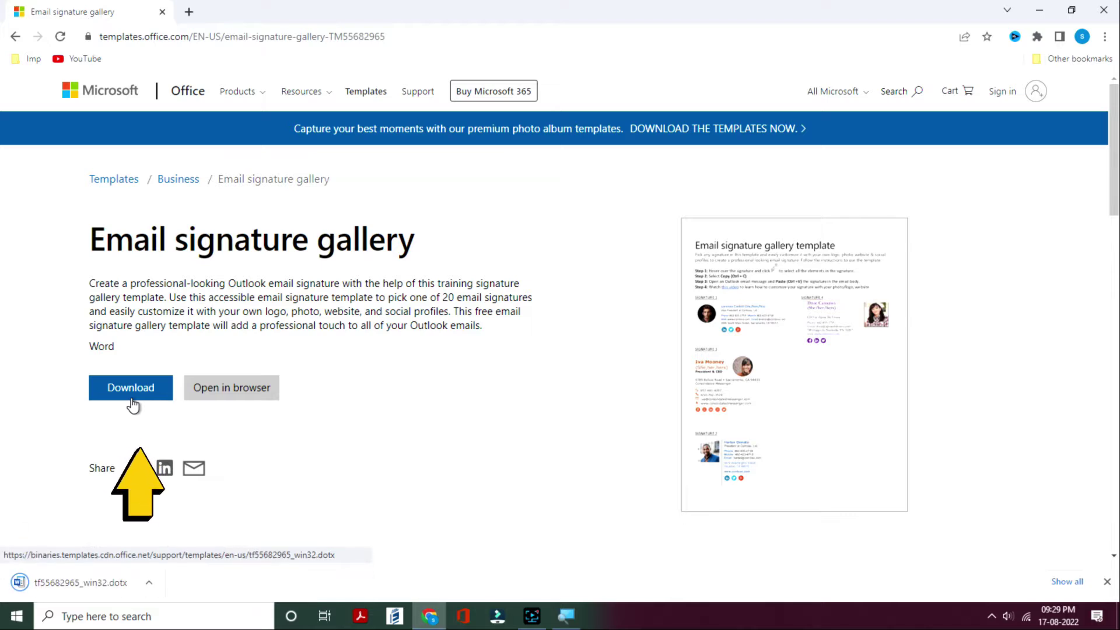
{"action": "left_click", "coordinate": [150, 582]}
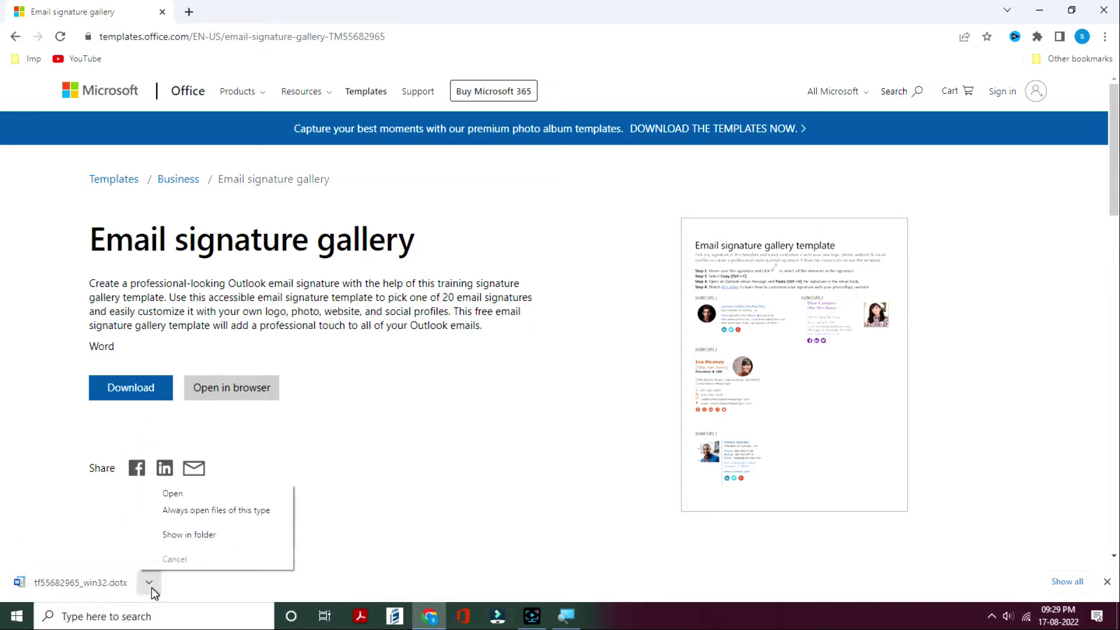
{"action": "left_click", "coordinate": [188, 493]}
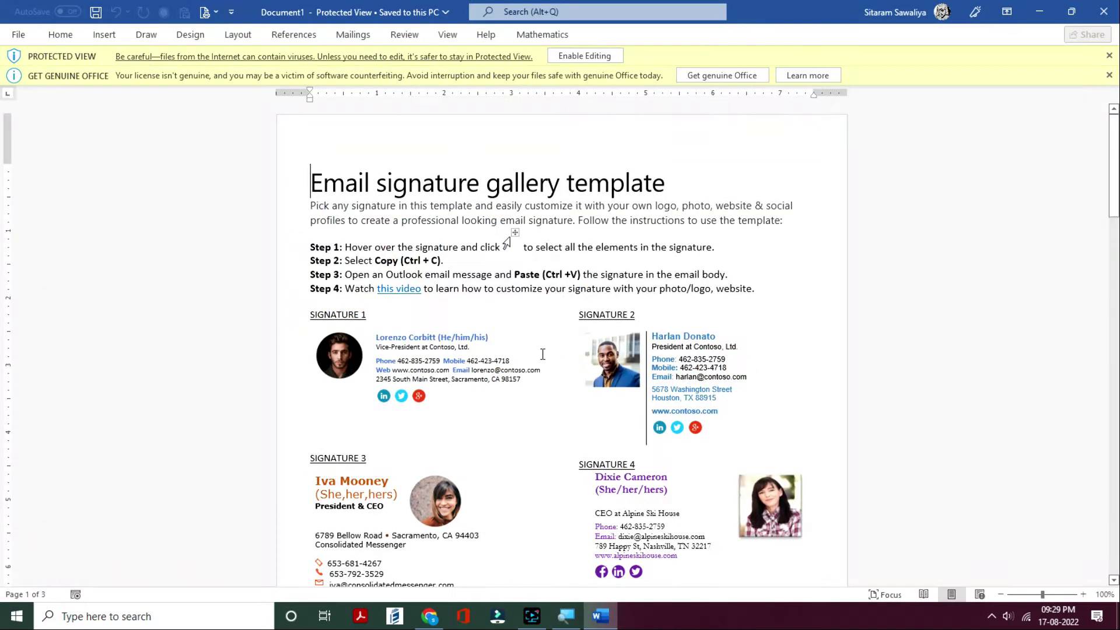
Dismiss the Protected View and Genuine Office bars and scroll through the numbered signature designs
{"action": "left_click", "coordinate": [1108, 57]}
{"action": "left_click", "coordinate": [1109, 57]}
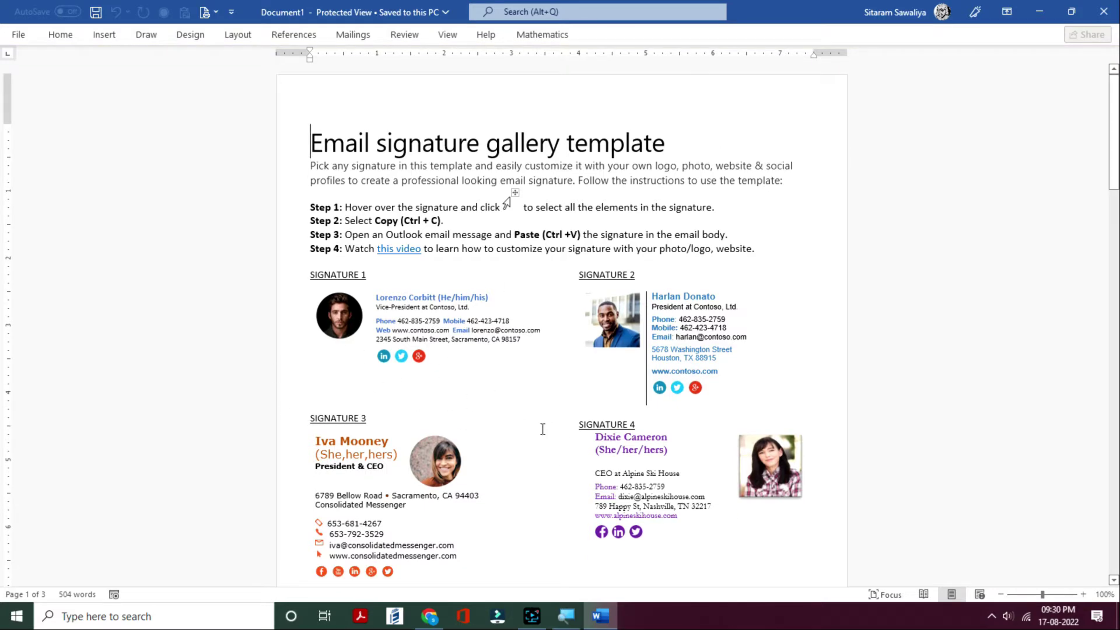
{"action": "scroll", "coordinate": [542, 429], "scroll_direction": "up", "scroll_amount": 3}
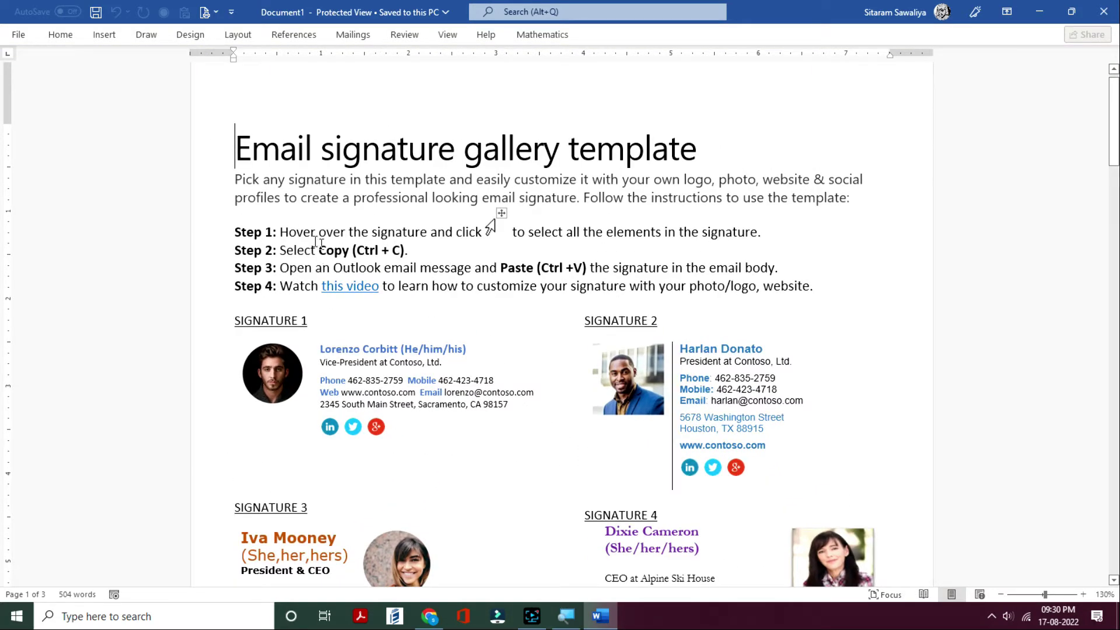
{"action": "scroll", "coordinate": [512, 317], "scroll_direction": "down", "scroll_amount": 2}
{"action": "scroll", "coordinate": [468, 280], "scroll_direction": "down", "scroll_amount": 1}
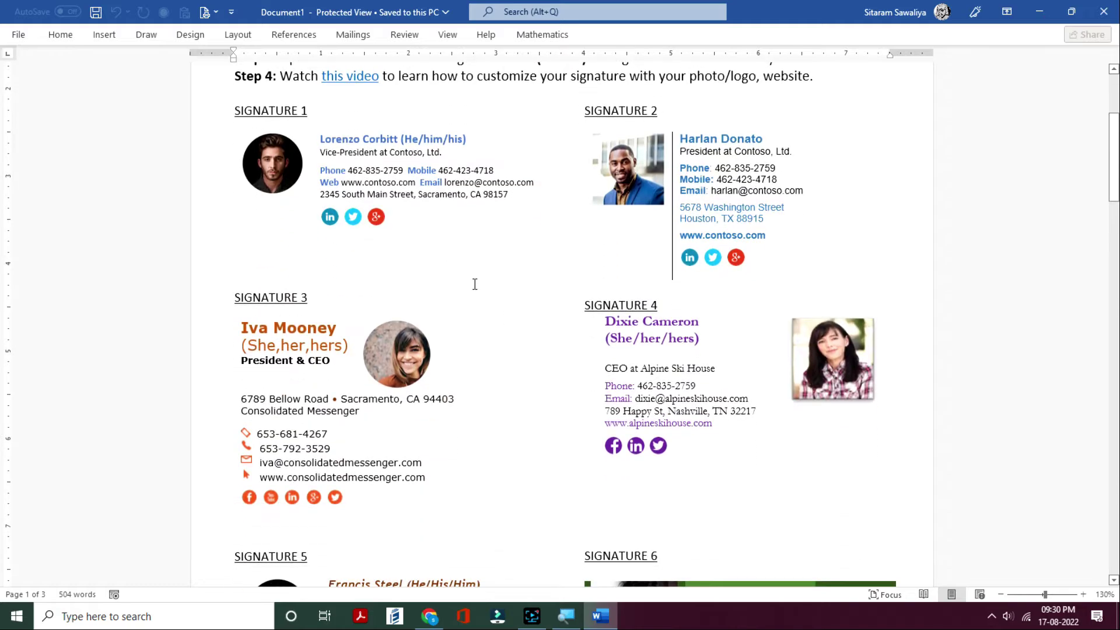
{"action": "scroll", "coordinate": [474, 284], "scroll_direction": "down", "scroll_amount": 1}
{"action": "scroll", "coordinate": [516, 272], "scroll_direction": "down", "scroll_amount": 1}
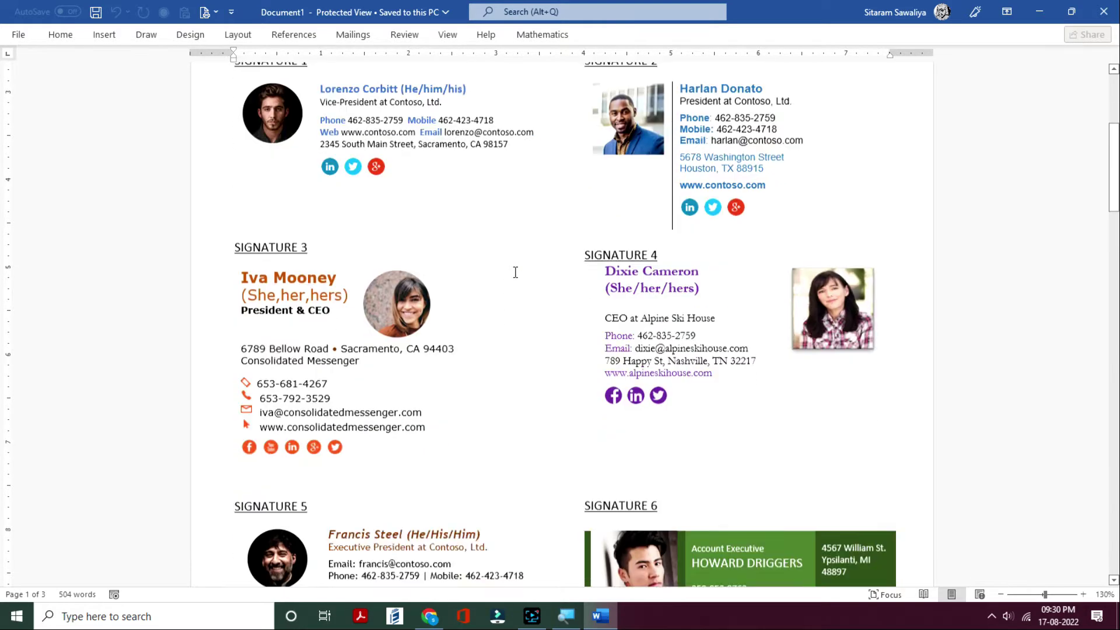
{"action": "scroll", "coordinate": [515, 273], "scroll_direction": "down", "scroll_amount": 4}
{"action": "scroll", "coordinate": [515, 272], "scroll_direction": "down", "scroll_amount": 7}
{"action": "scroll", "coordinate": [516, 272], "scroll_direction": "down", "scroll_amount": 4}
{"action": "scroll", "coordinate": [515, 272], "scroll_direction": "down", "scroll_amount": 8}
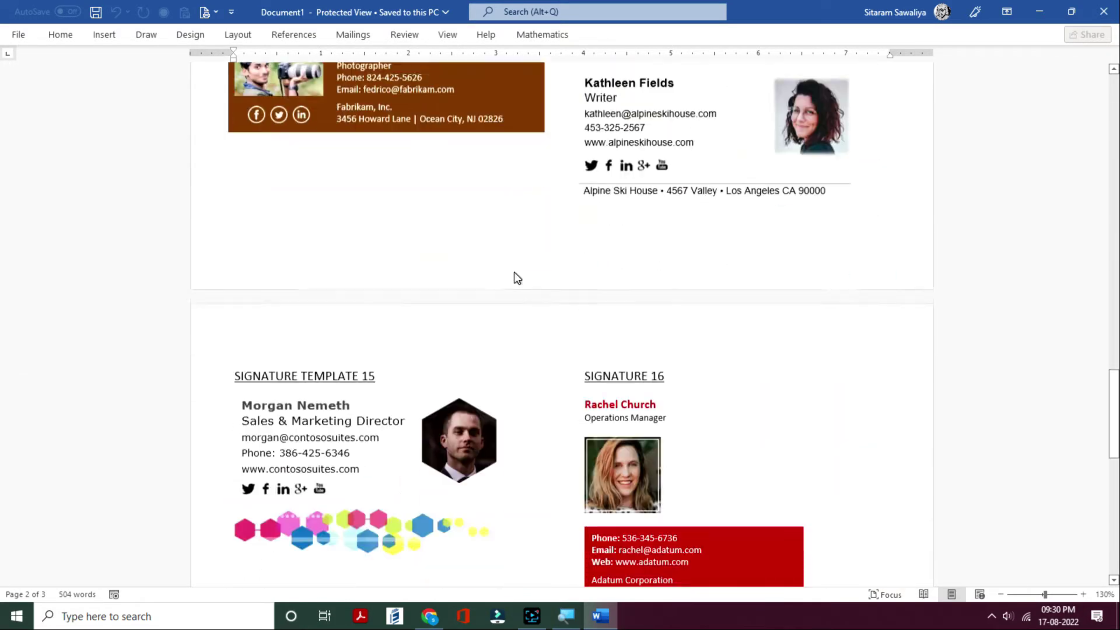
{"action": "scroll", "coordinate": [516, 272], "scroll_direction": "down", "scroll_amount": 5}
{"action": "scroll", "coordinate": [515, 272], "scroll_direction": "down", "scroll_amount": 5}
{"action": "scroll", "coordinate": [482, 399], "scroll_direction": "down", "scroll_amount": 1}
{"action": "scroll", "coordinate": [482, 399], "scroll_direction": "up", "scroll_amount": 20}
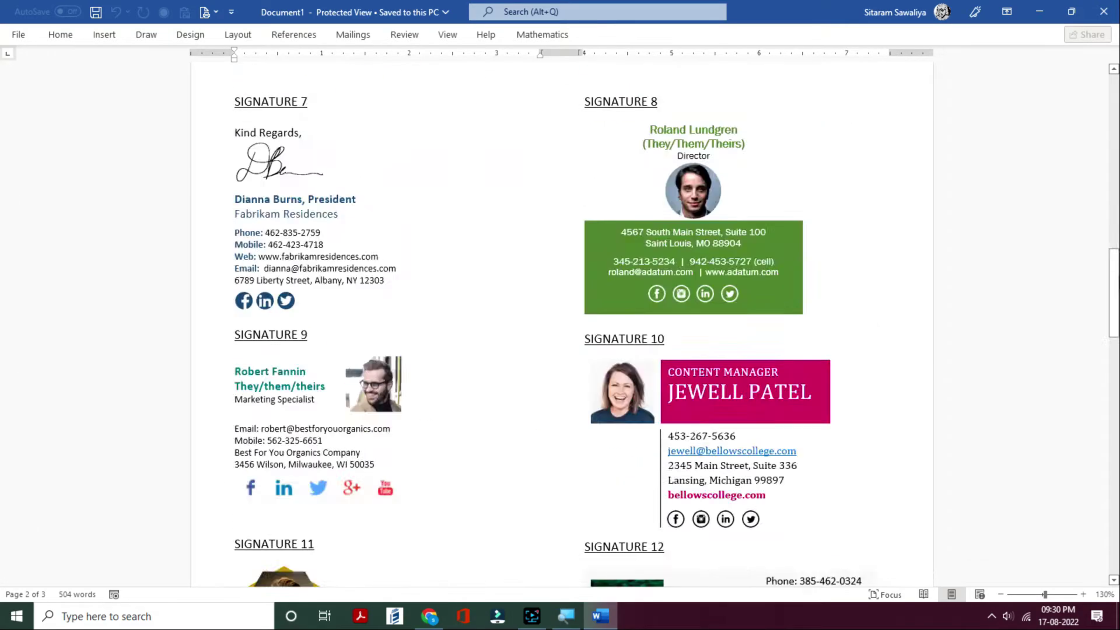
{"action": "scroll", "coordinate": [482, 398], "scroll_direction": "up", "scroll_amount": 15}
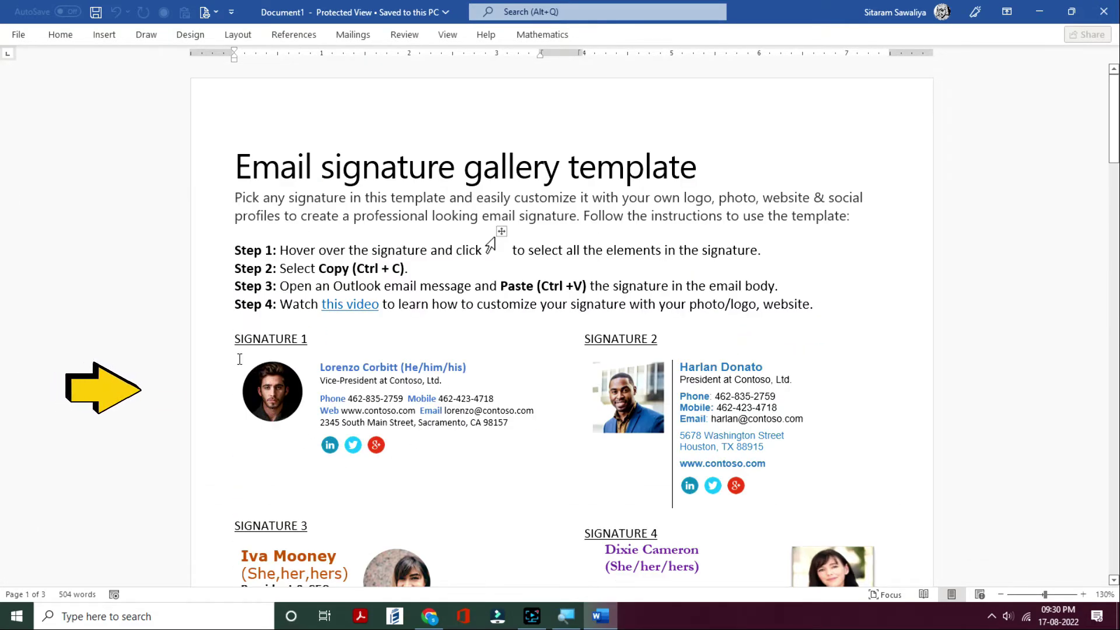
Copy the Signature 1 table and create a new blank document
{"action": "left_click", "coordinate": [222, 400]}
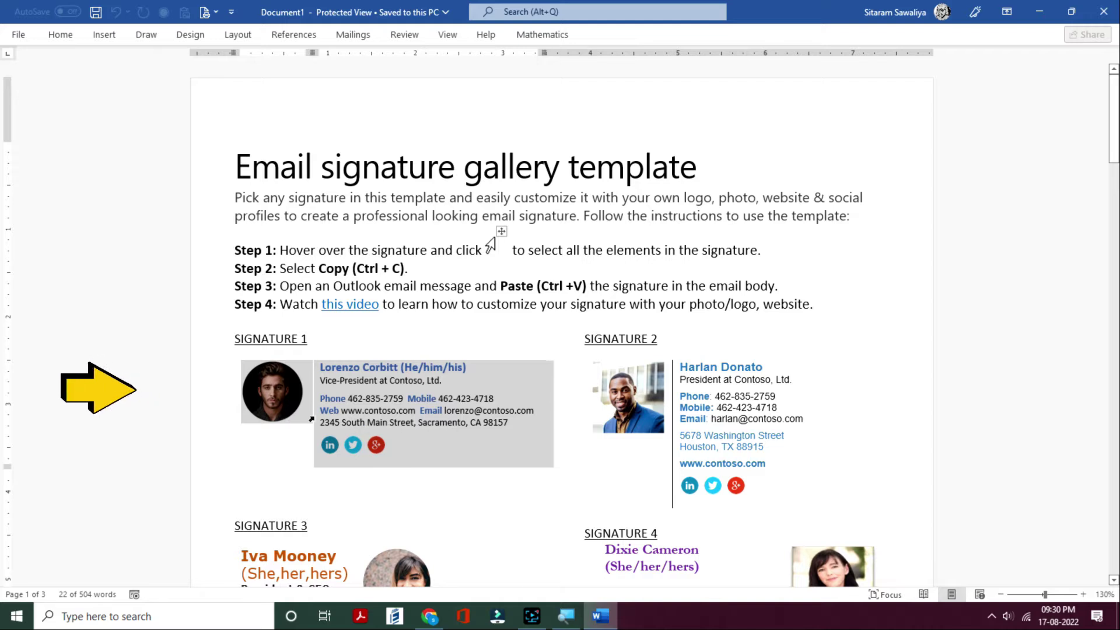
{"action": "left_click", "coordinate": [438, 477]}
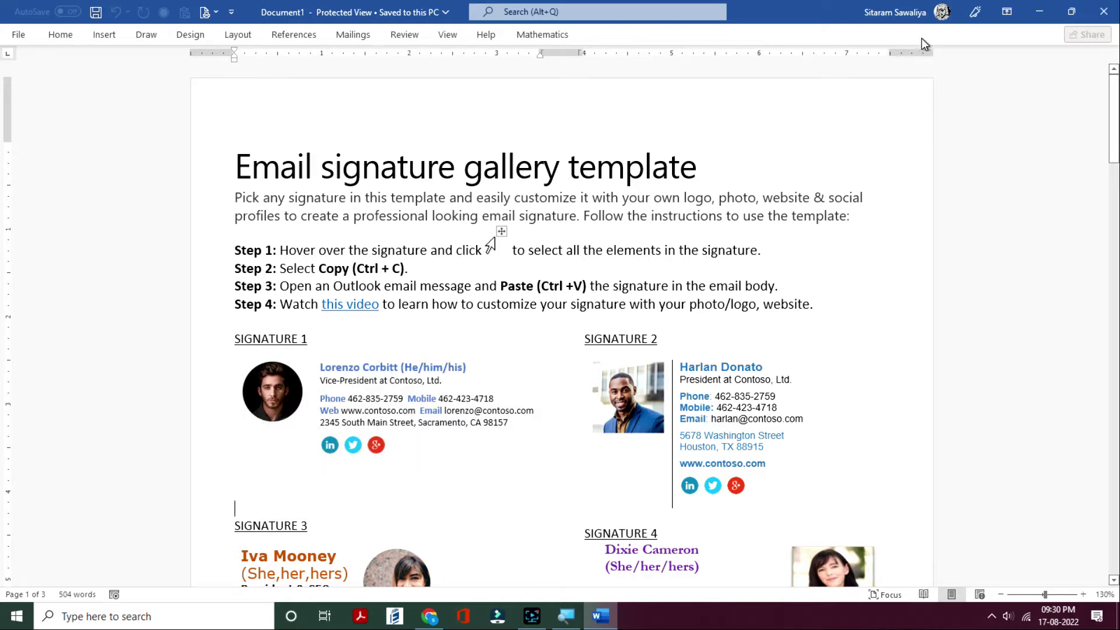
{"action": "left_click", "coordinate": [20, 34]}
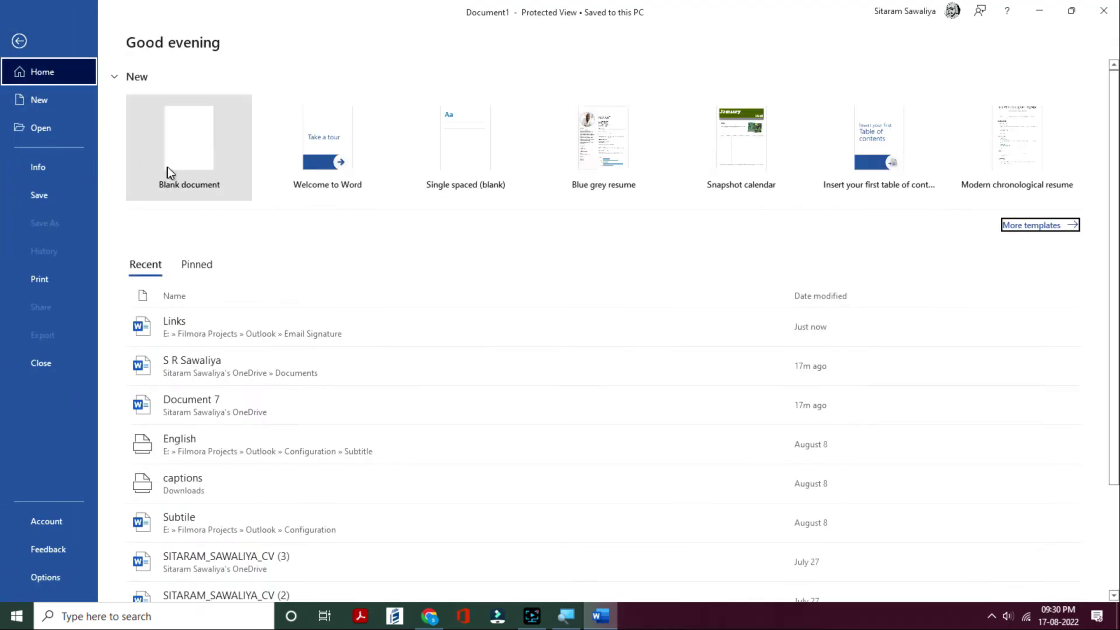
{"action": "left_click", "coordinate": [187, 183]}
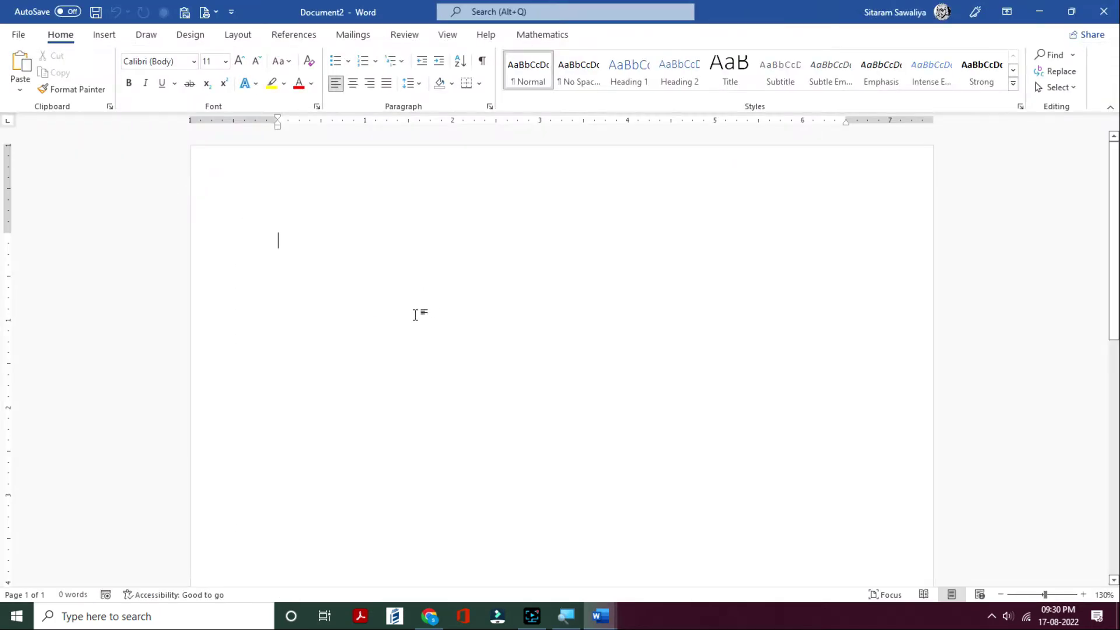
Paste Signature 1 into Document2 and select its round profile picture
{"action": "key", "text": "ctrl+v"}
{"action": "scroll", "coordinate": [335, 188], "scroll_direction": "up", "scroll_amount": 3}
{"action": "scroll", "coordinate": [245, 216], "scroll_direction": "up", "scroll_amount": 4}
{"action": "scroll", "coordinate": [152, 210], "scroll_direction": "up", "scroll_amount": 2}
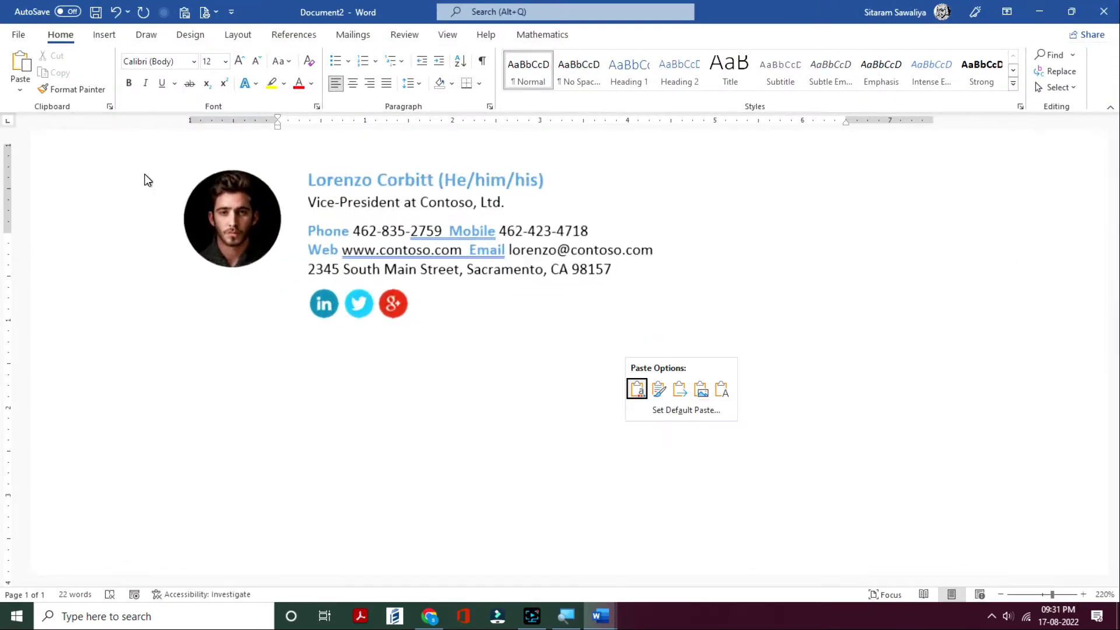
{"action": "scroll", "coordinate": [180, 163], "scroll_direction": "up", "scroll_amount": 2}
{"action": "scroll", "coordinate": [209, 230], "scroll_direction": "up", "scroll_amount": 2}
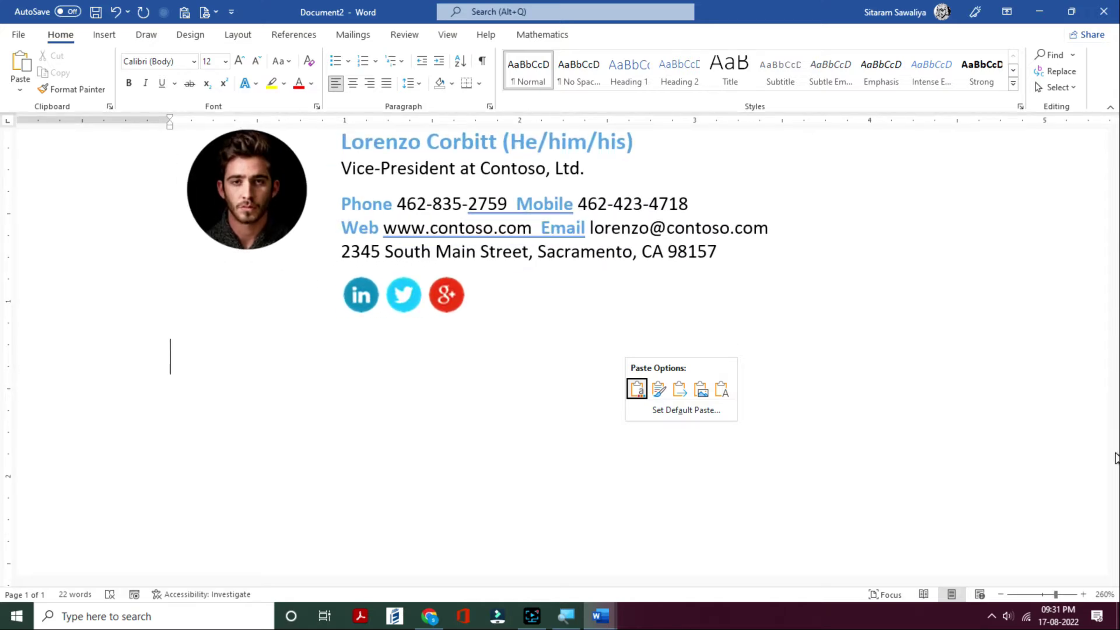
{"action": "scroll", "coordinate": [1115, 150], "scroll_direction": "up", "scroll_amount": 3}
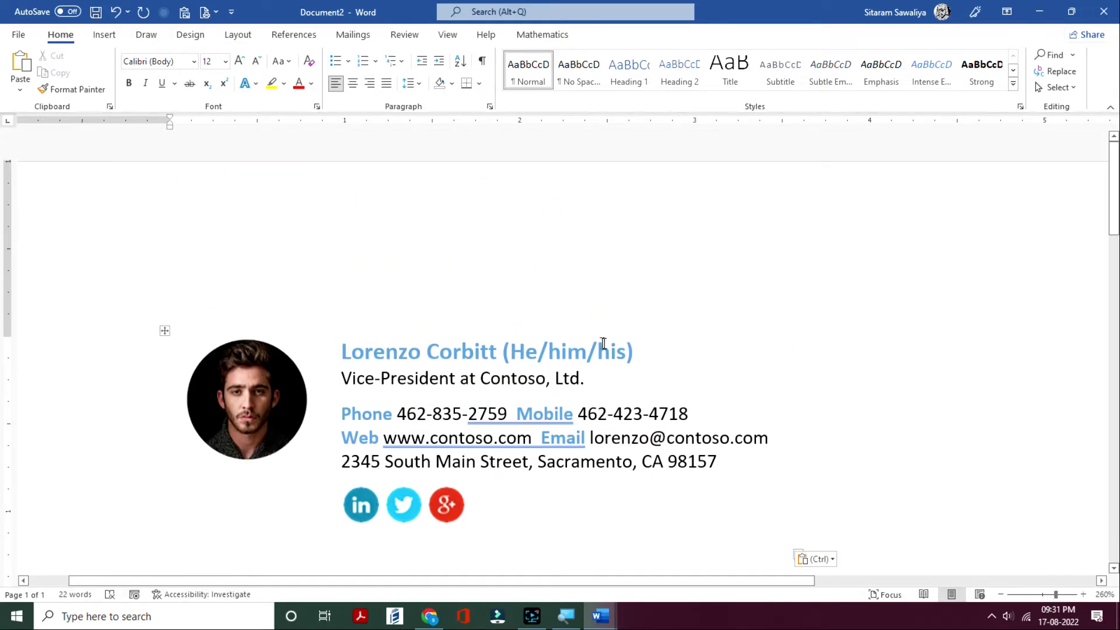
{"action": "scroll", "coordinate": [1111, 201], "scroll_direction": "down", "scroll_amount": 1}
{"action": "left_click", "coordinate": [272, 356]}
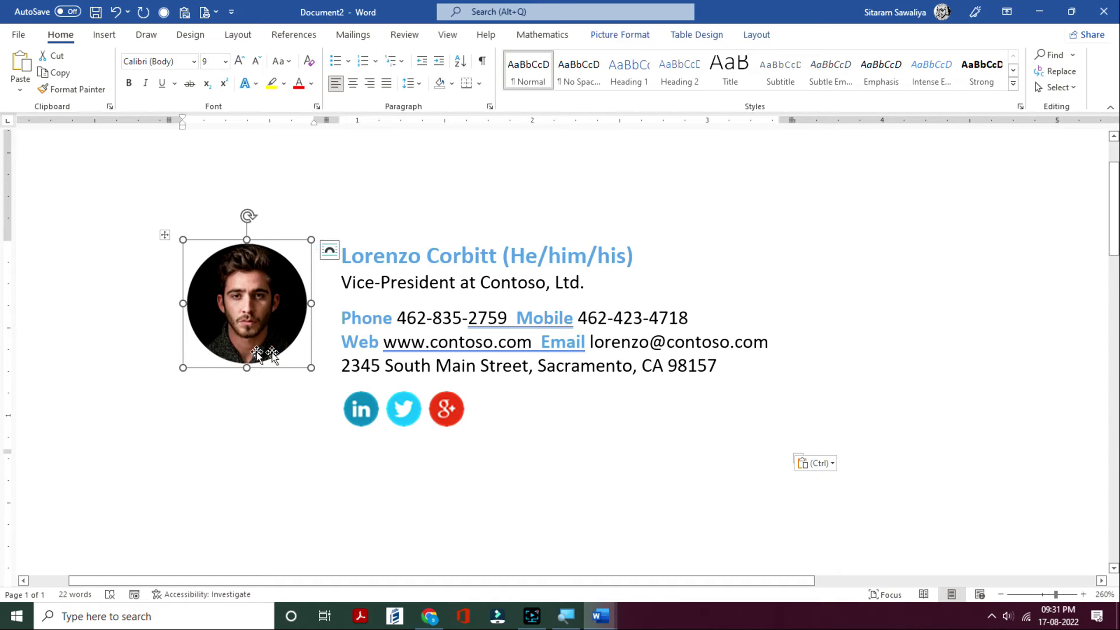
Swap the profile picture for Snapshot_192 from the Email Signature folder via Change Picture
{"action": "right_click", "coordinate": [247, 317]}
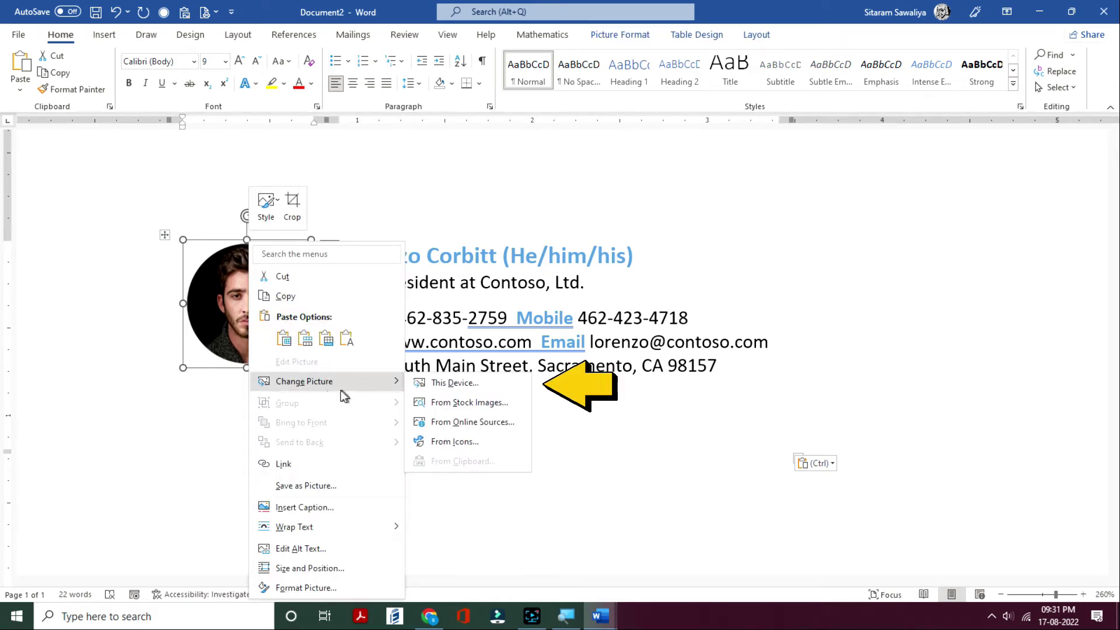
{"action": "mouse_move", "coordinate": [278, 372]}
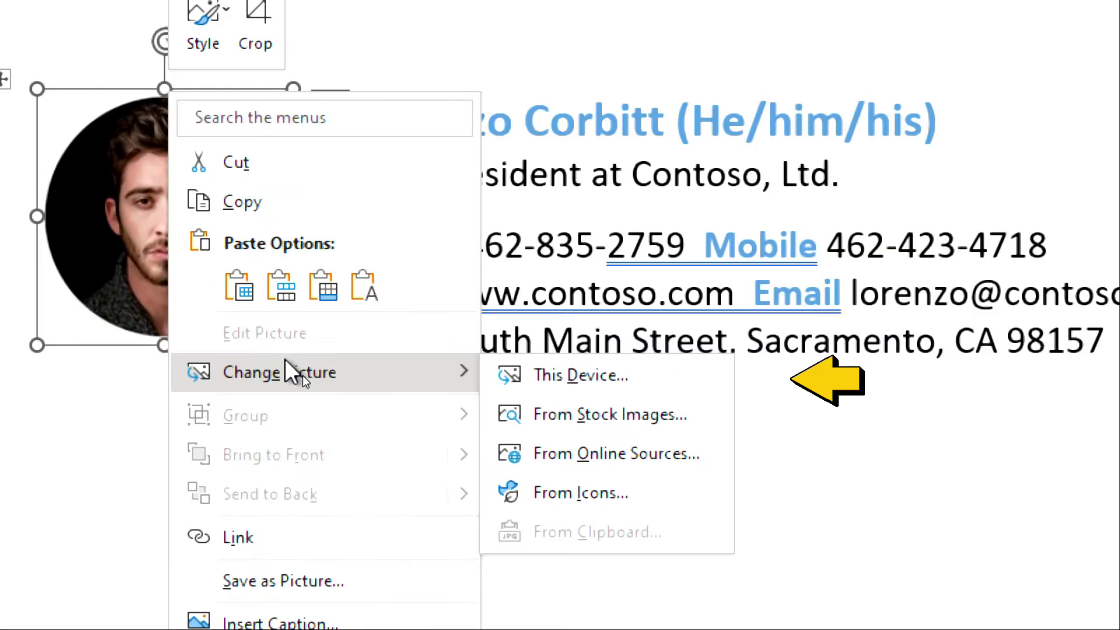
{"action": "left_click", "coordinate": [569, 376]}
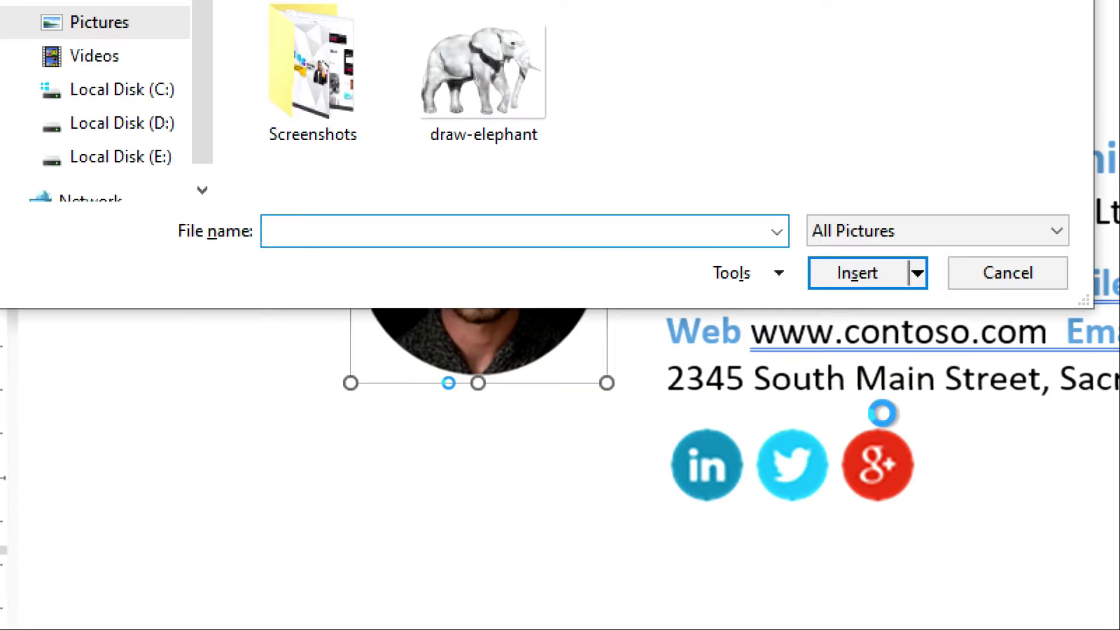
{"action": "scroll", "coordinate": [67, 155], "scroll_direction": "up", "scroll_amount": 3}
{"action": "left_click", "coordinate": [59, 167]}
{"action": "double_click", "coordinate": [243, 201]}
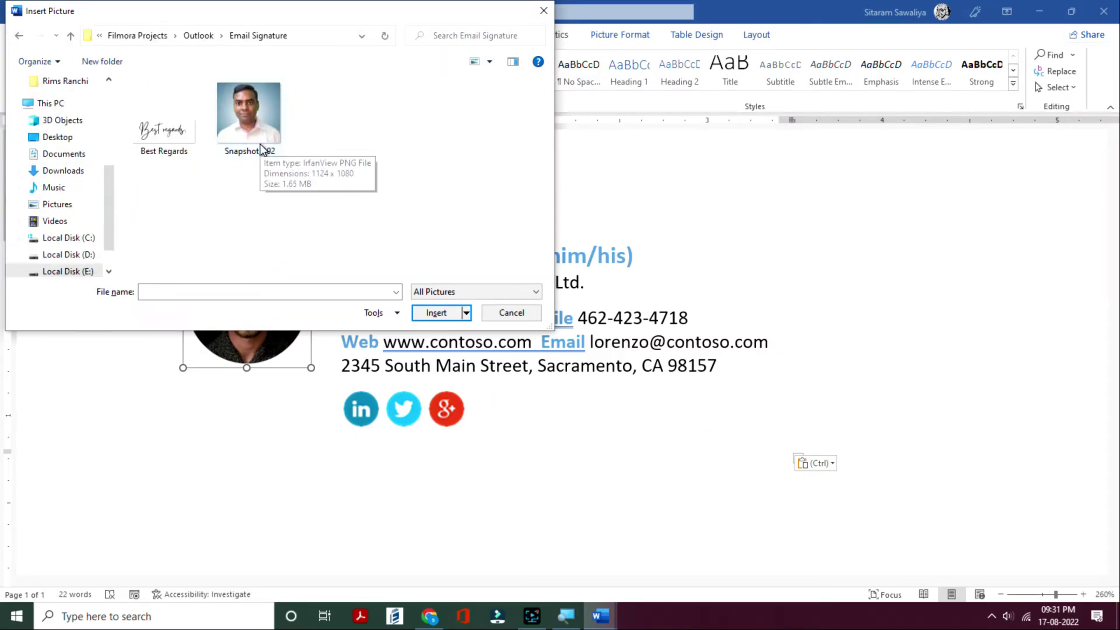
{"action": "left_click", "coordinate": [261, 149]}
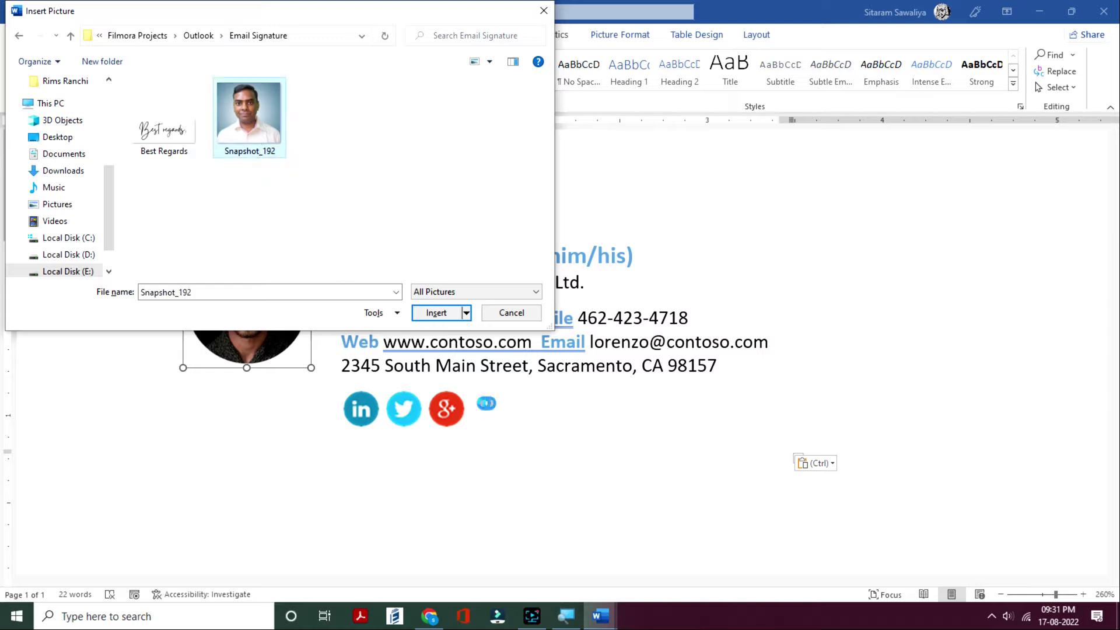
{"action": "left_click", "coordinate": [435, 318]}
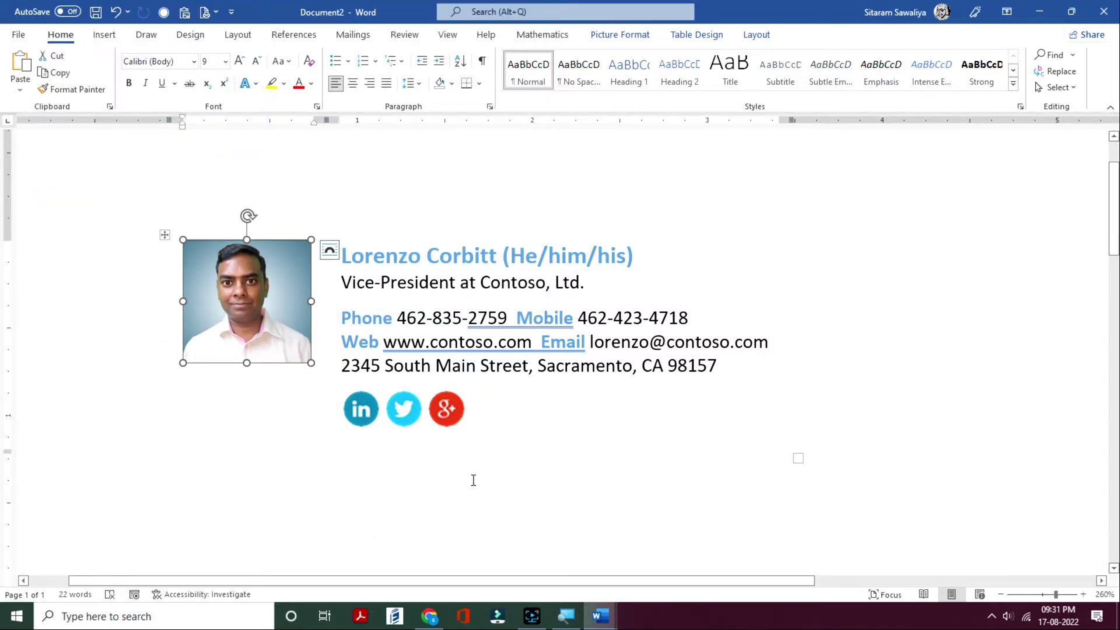
{"action": "left_click", "coordinate": [470, 508]}
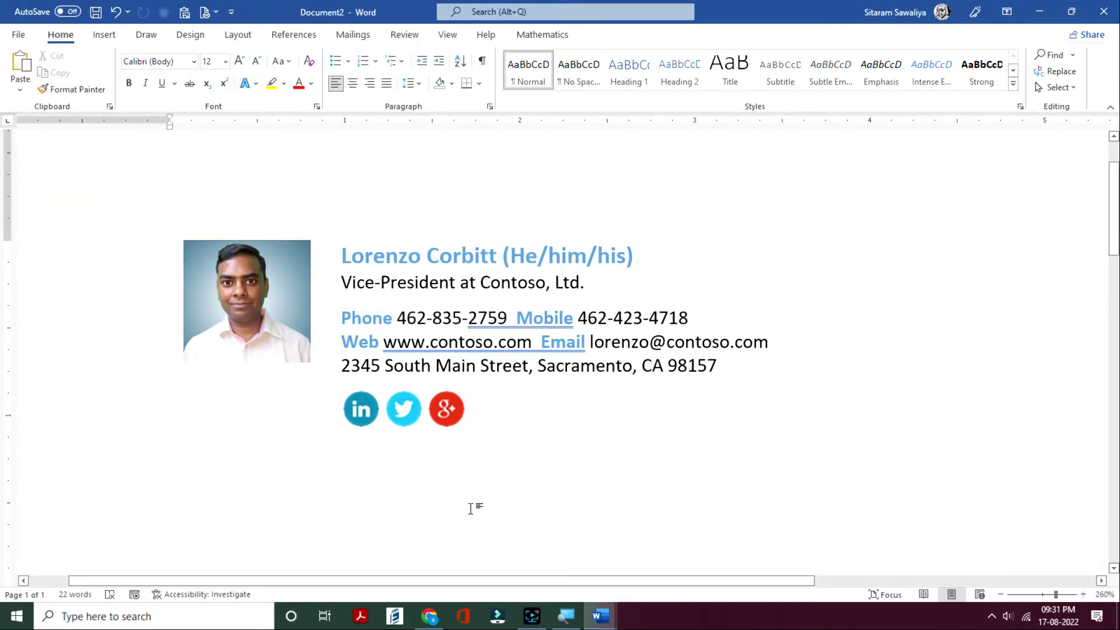
{"action": "left_click", "coordinate": [254, 344]}
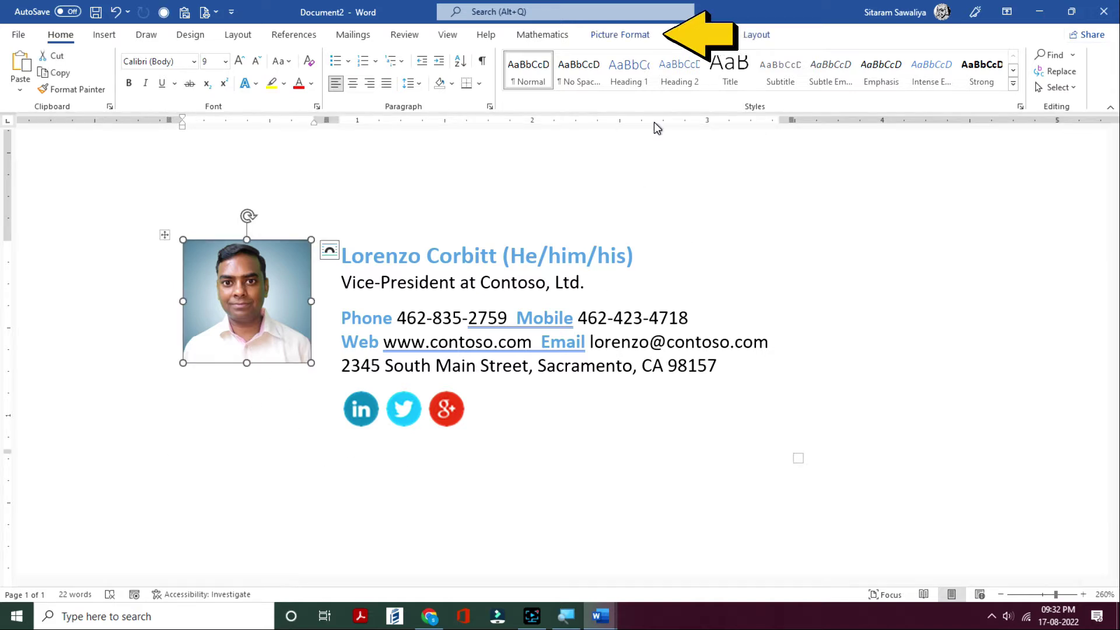
{"action": "left_click", "coordinate": [613, 37]}
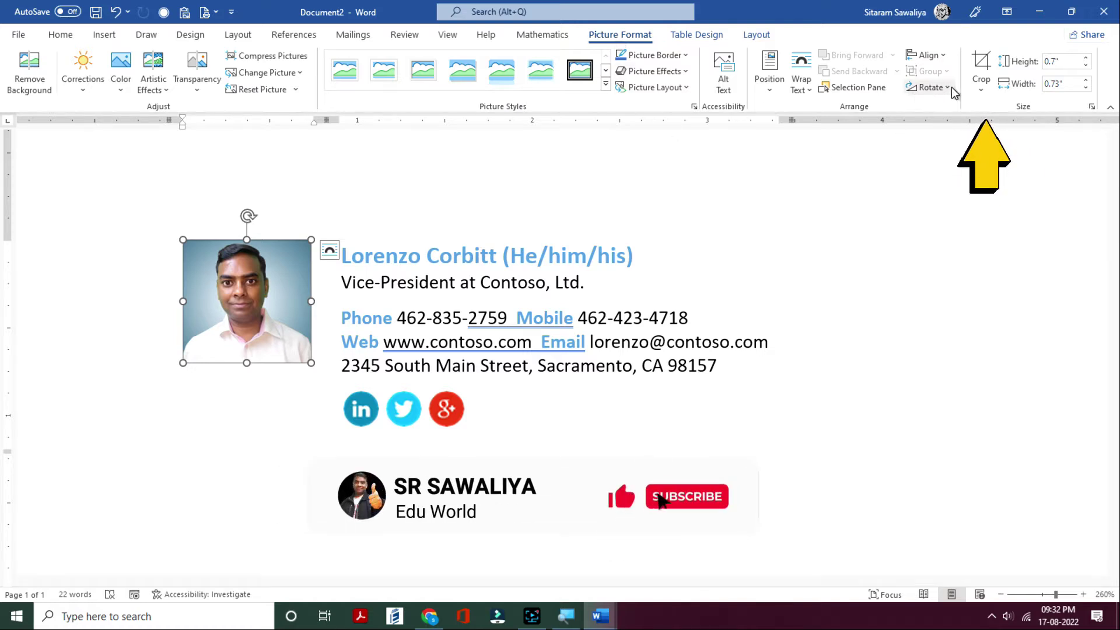
Crop the photo to an Oval, then recrop it to a Rounded Rectangle shape
{"action": "left_click", "coordinate": [983, 86]}
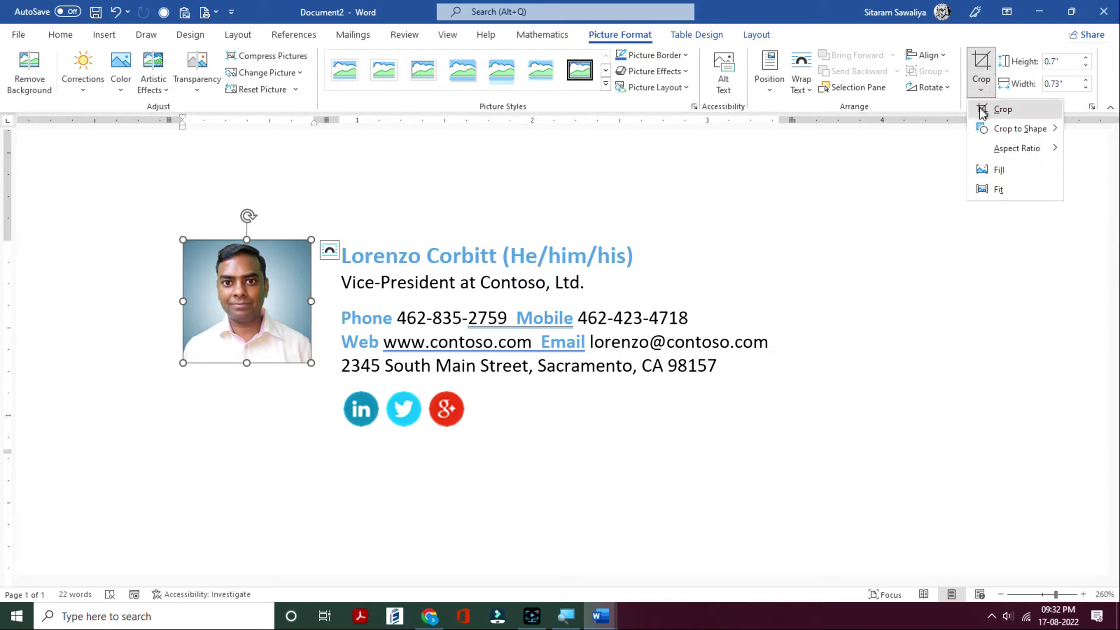
{"action": "mouse_move", "coordinate": [1019, 128]}
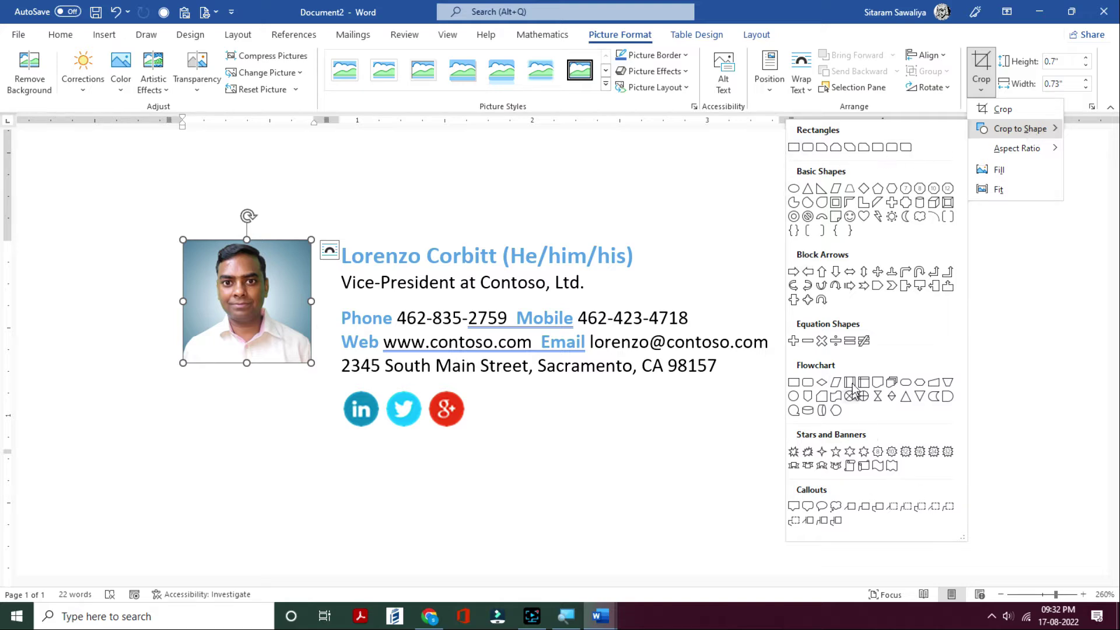
{"action": "left_click", "coordinate": [793, 188]}
{"action": "left_click", "coordinate": [420, 536]}
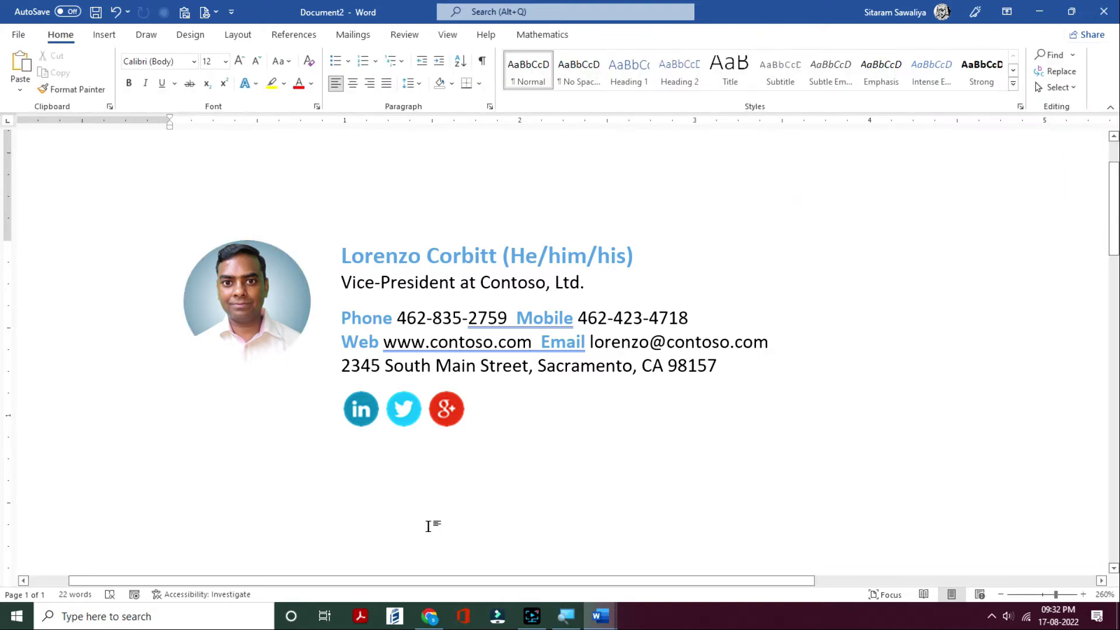
{"action": "left_click", "coordinate": [287, 336]}
{"action": "left_click", "coordinate": [622, 36]}
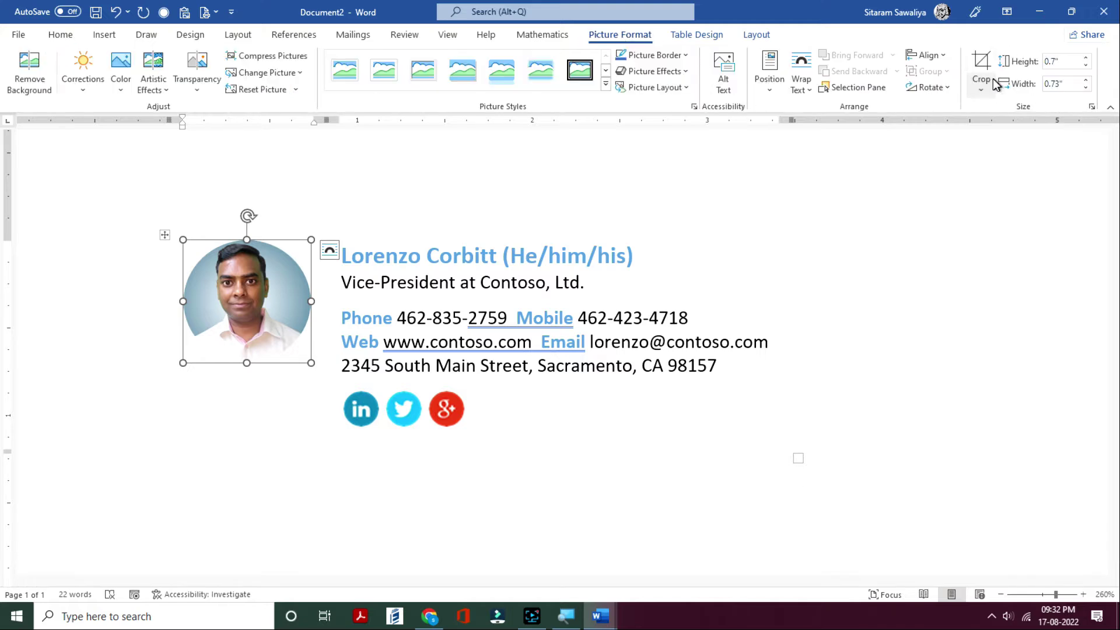
{"action": "left_click", "coordinate": [981, 84]}
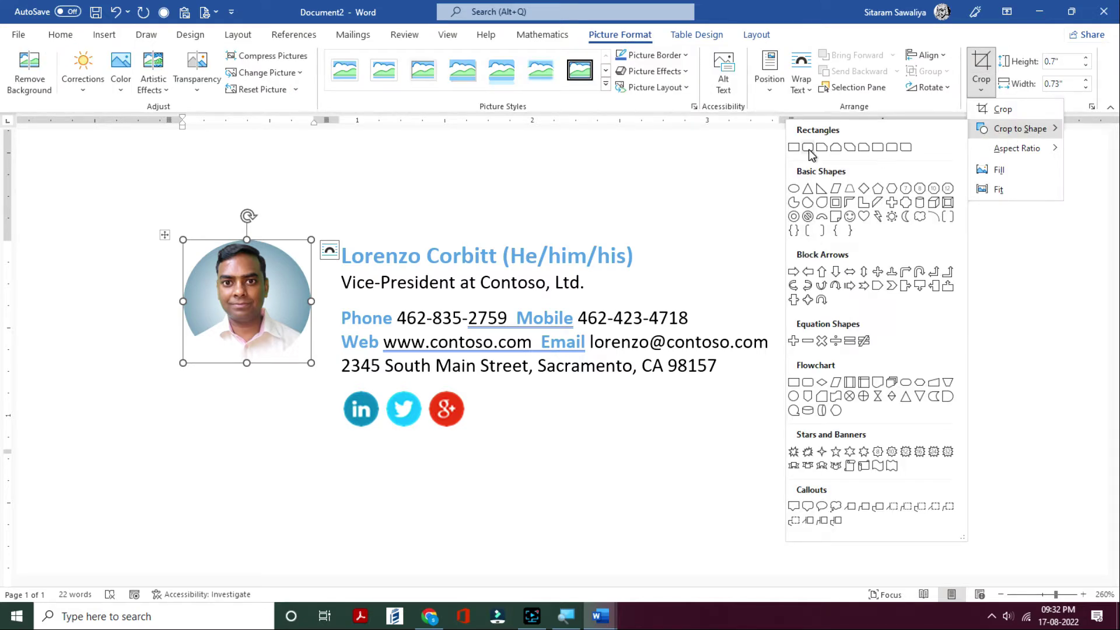
{"action": "left_click", "coordinate": [808, 149]}
{"action": "left_click", "coordinate": [271, 525]}
Replace the name line with the new owner's name and the job title with YouTuber
{"action": "key", "text": "ctrl+Home"}
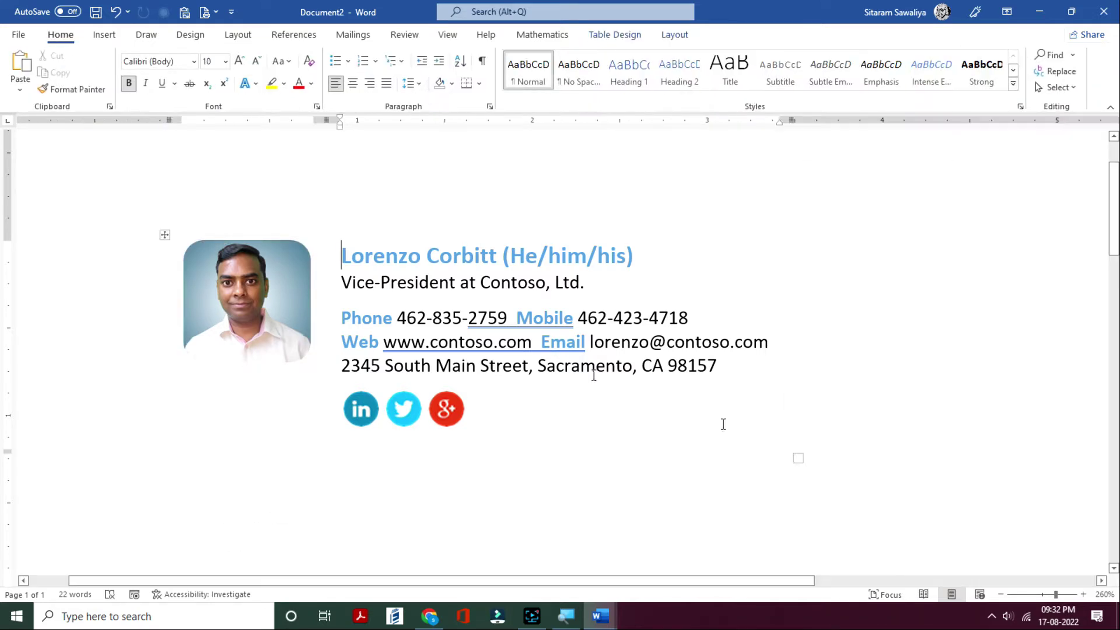
{"action": "key", "text": "shift+End"}
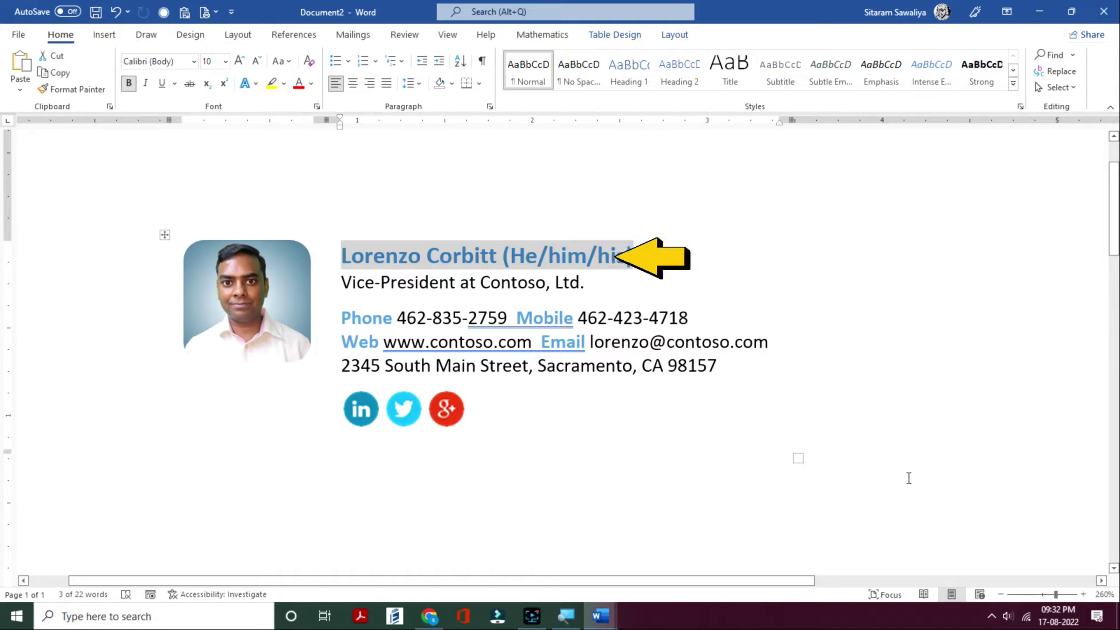
{"action": "type", "text": "S R Sawa"}
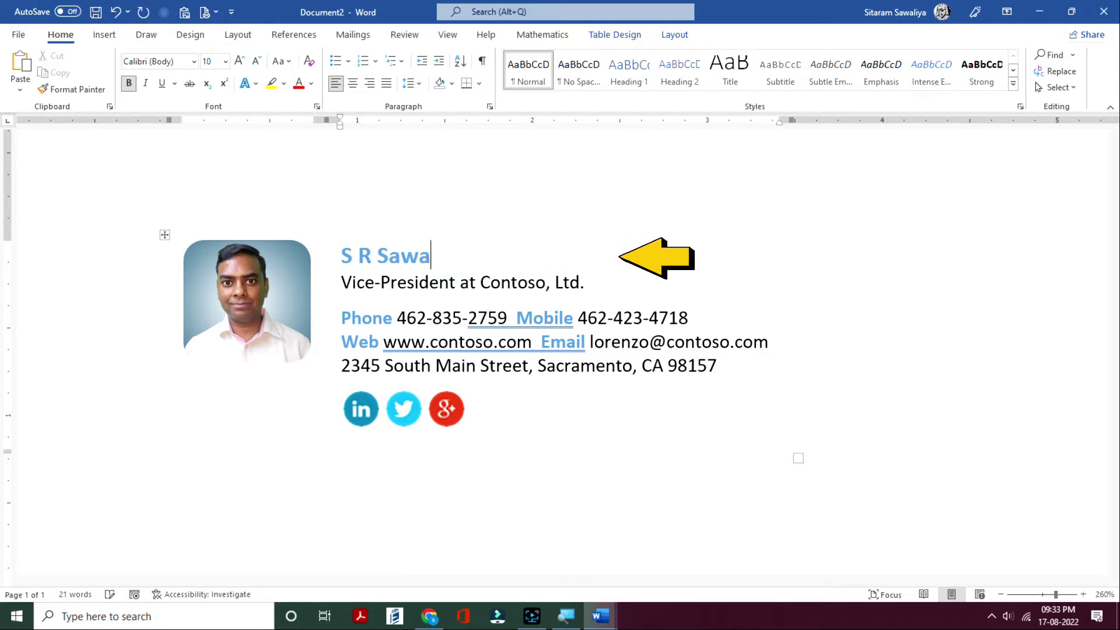
{"action": "type", "text": "liya"}
{"action": "key", "text": "Home"}
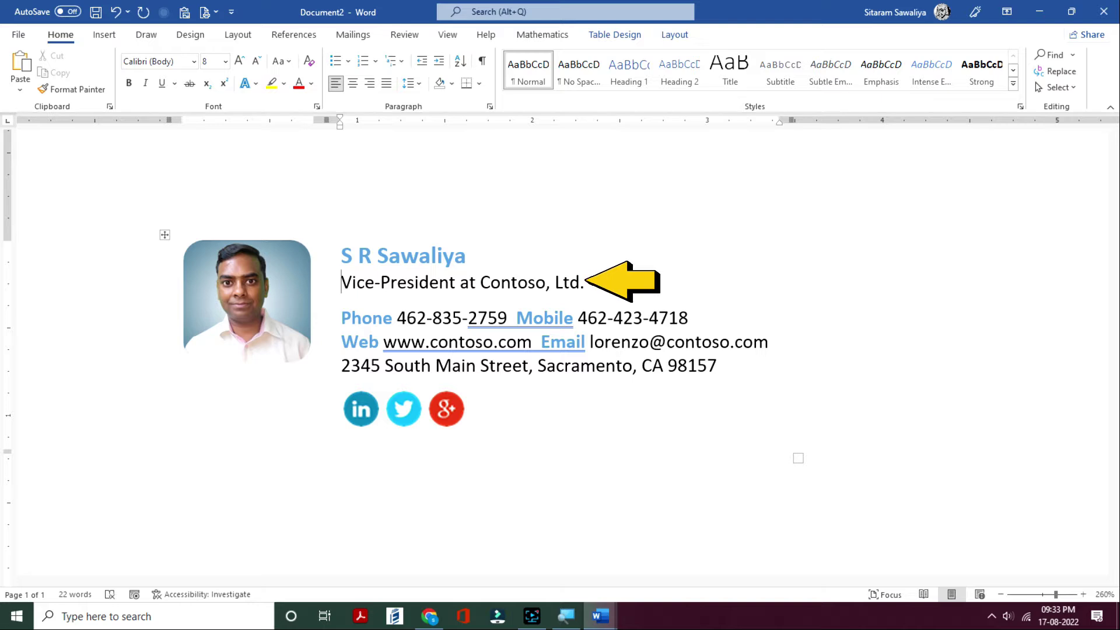
{"action": "key", "text": "shift+End"}
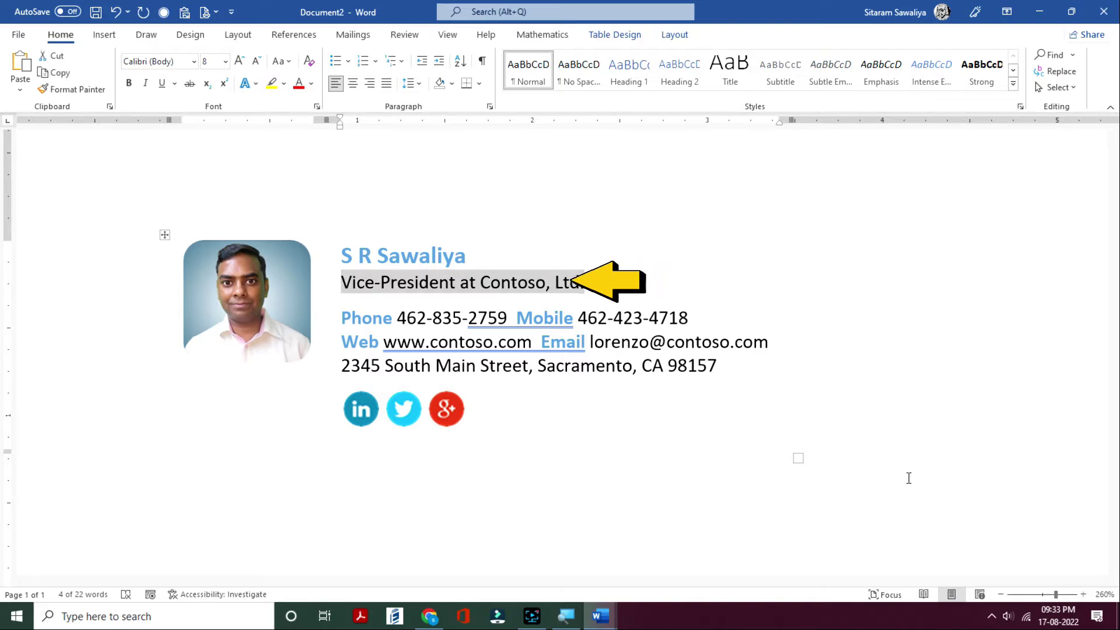
{"action": "type", "text": "YouTuber"}
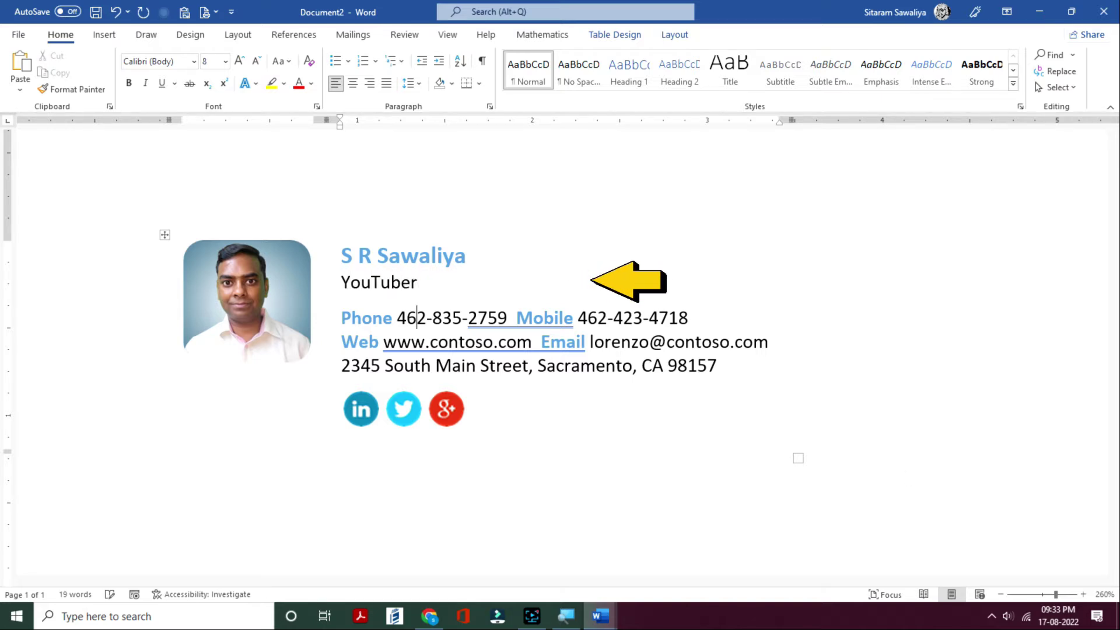
Replace the old Phone and Mobile entries with the new contact numbers
{"action": "left_click_drag", "start_coordinate": [396, 317], "coordinate": [507, 318]}
{"action": "type", "text": "+91-"}
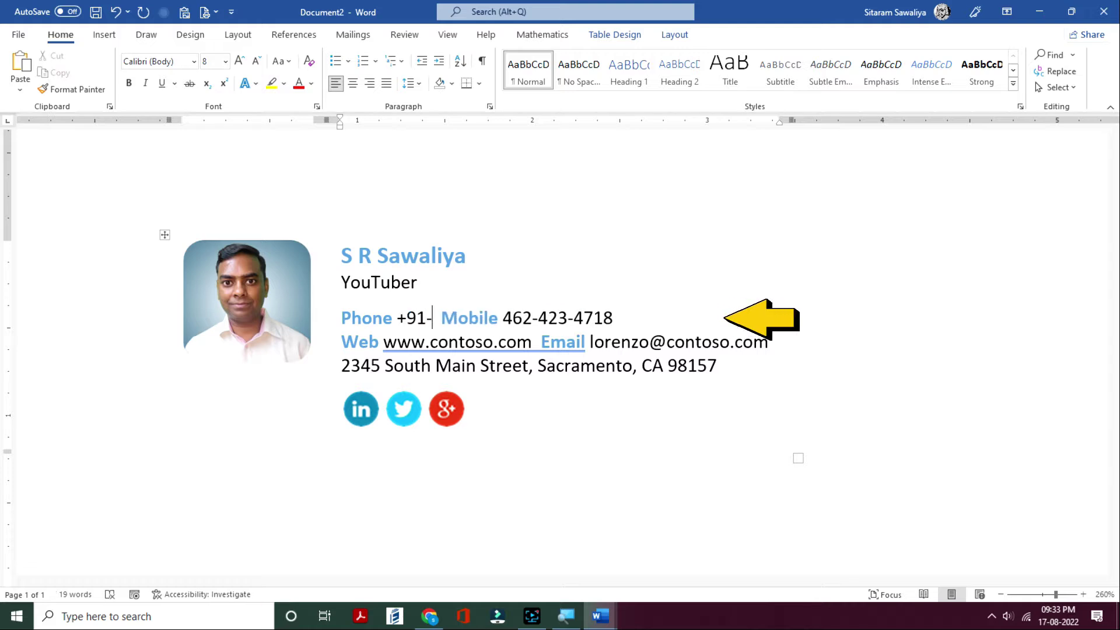
{"action": "type", "text": "5555555"}
{"action": "key", "text": "ctrl+Right"}
{"action": "key", "text": "ctrl+Right"}
{"action": "key", "text": "shift+End"}
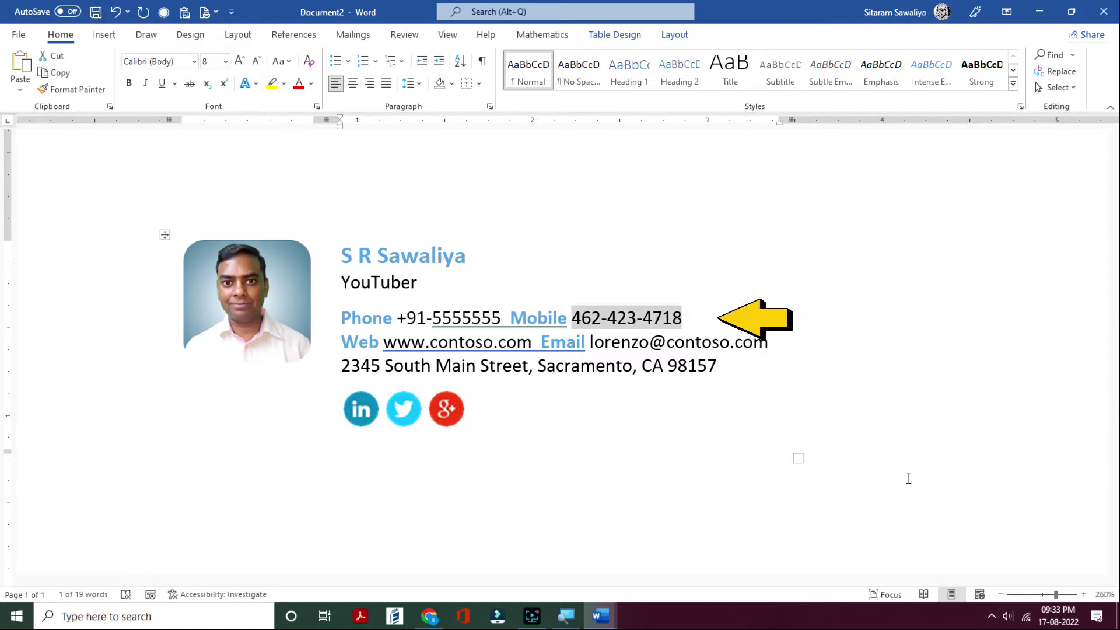
{"action": "key", "text": "Delete"}
{"action": "type", "text": "+91"}
{"action": "key", "text": "ctrl+z"}
{"action": "key", "text": "ctrl+z"}
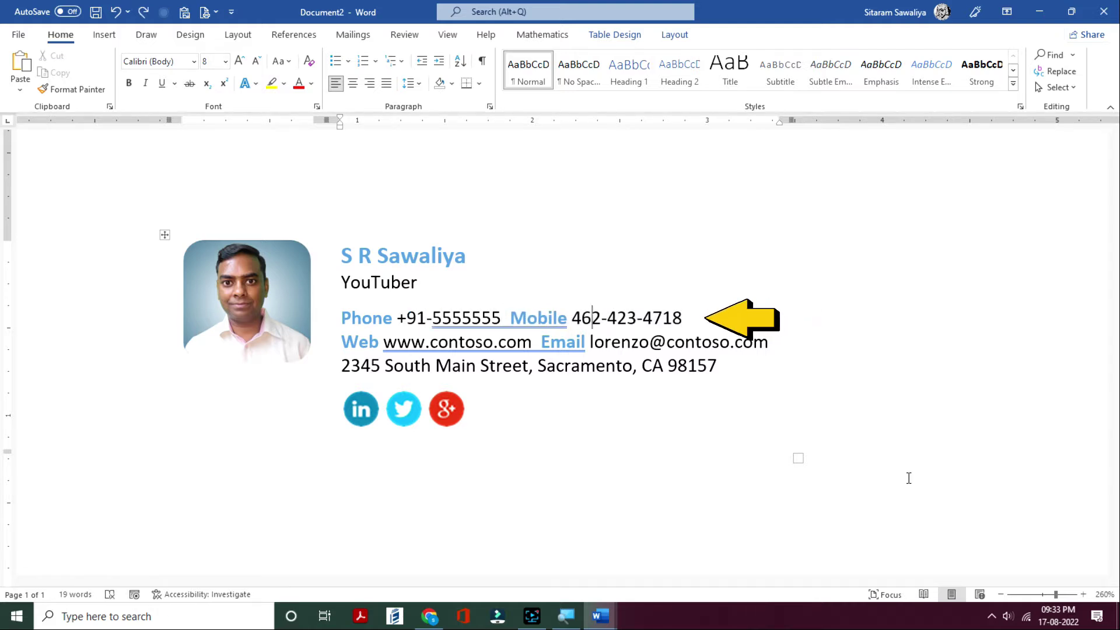
{"action": "key", "text": "BackSpace"}
{"action": "type", "text": "+91-5555"}
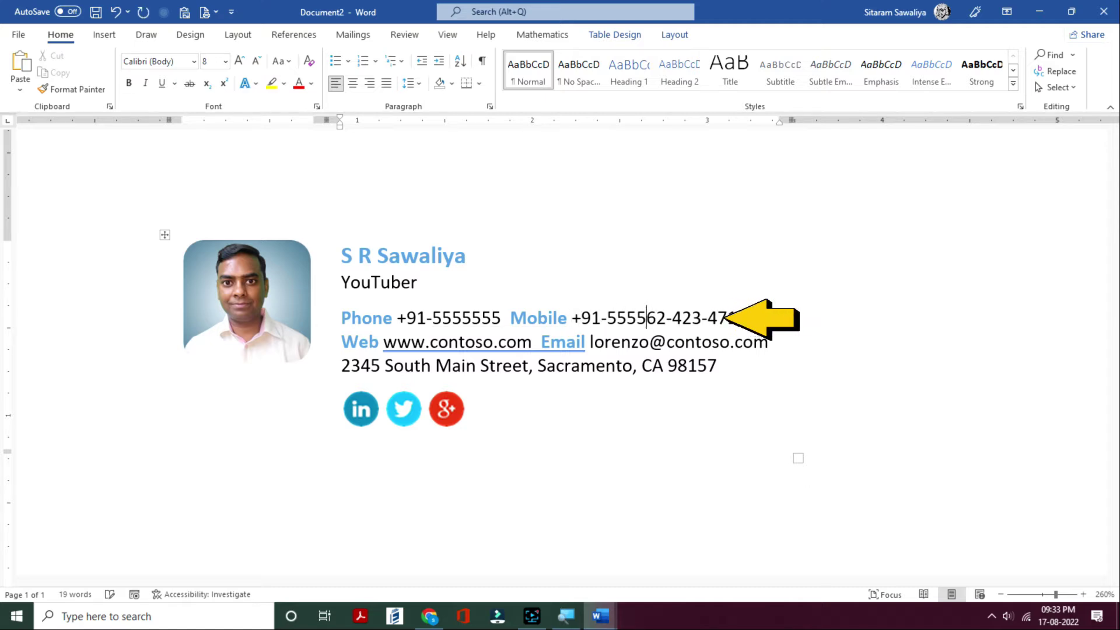
{"action": "type", "text": "555"}
{"action": "key", "text": "Delete"}
{"action": "key", "text": "Delete"}
{"action": "key", "text": "Delete"}
{"action": "key", "text": "Delete"}
{"action": "key", "text": "Delete"}
{"action": "key", "text": "Delete"}
{"action": "key", "text": "ctrl+Left"}
{"action": "type", "text": "6666666"}
{"action": "key", "text": "Delete"}
{"action": "key", "text": "Delete"}
{"action": "key", "text": "Delete"}
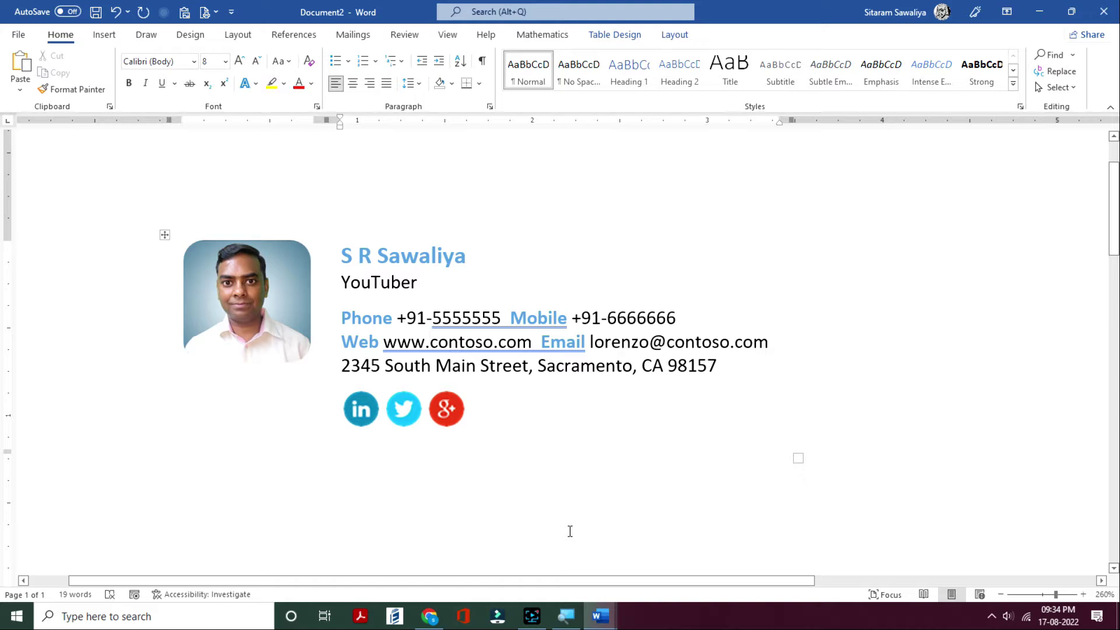
Enter a new website domain, the owner's e-mail address, and a New Delhi postal address
{"action": "type", "text": "srsawaliyaedu"}
{"action": "key", "text": "Delete"}
{"action": "key", "text": "Delete"}
{"action": "key", "text": "Delete"}
{"action": "type", "text": "world"}
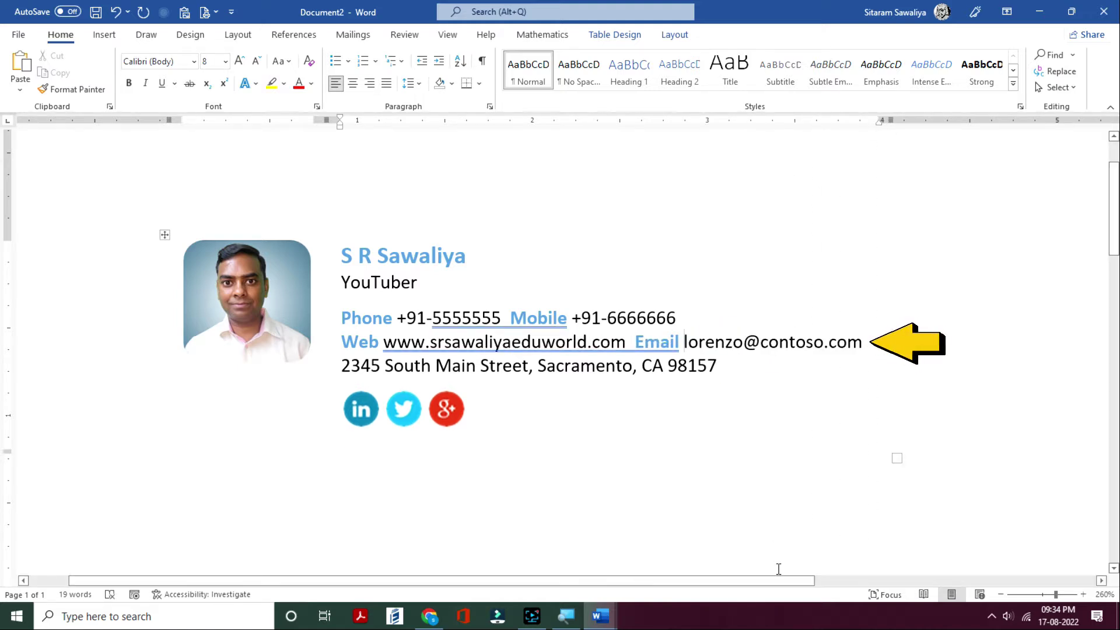
{"action": "key", "text": "Delete"}
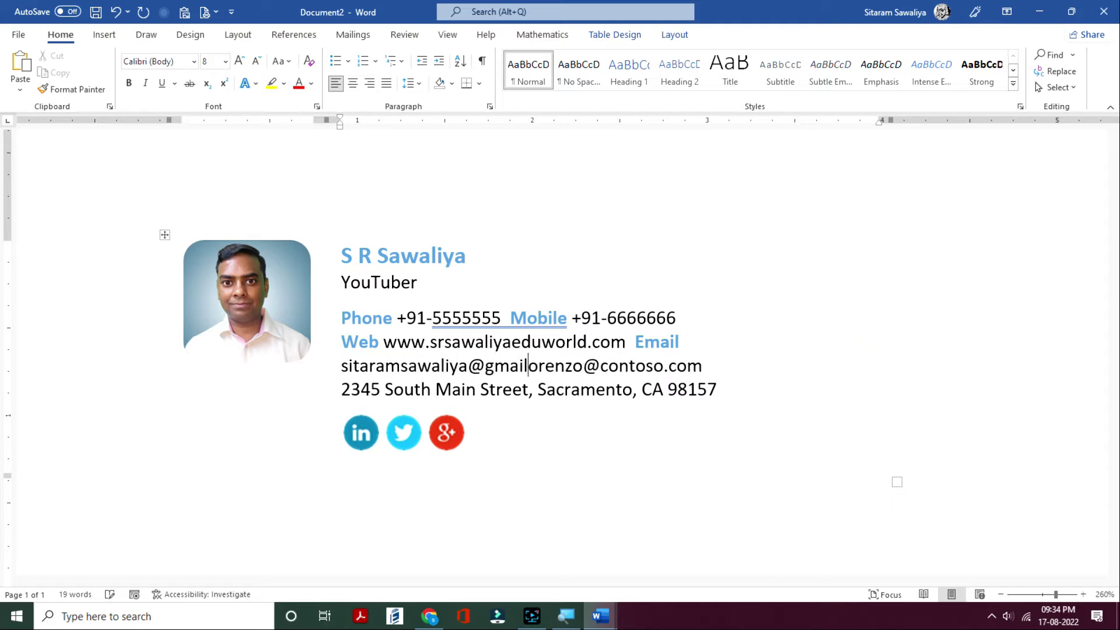
{"action": "key", "text": "Delete"}
{"action": "key", "text": "Delete"}
{"action": "key", "text": "Delete"}
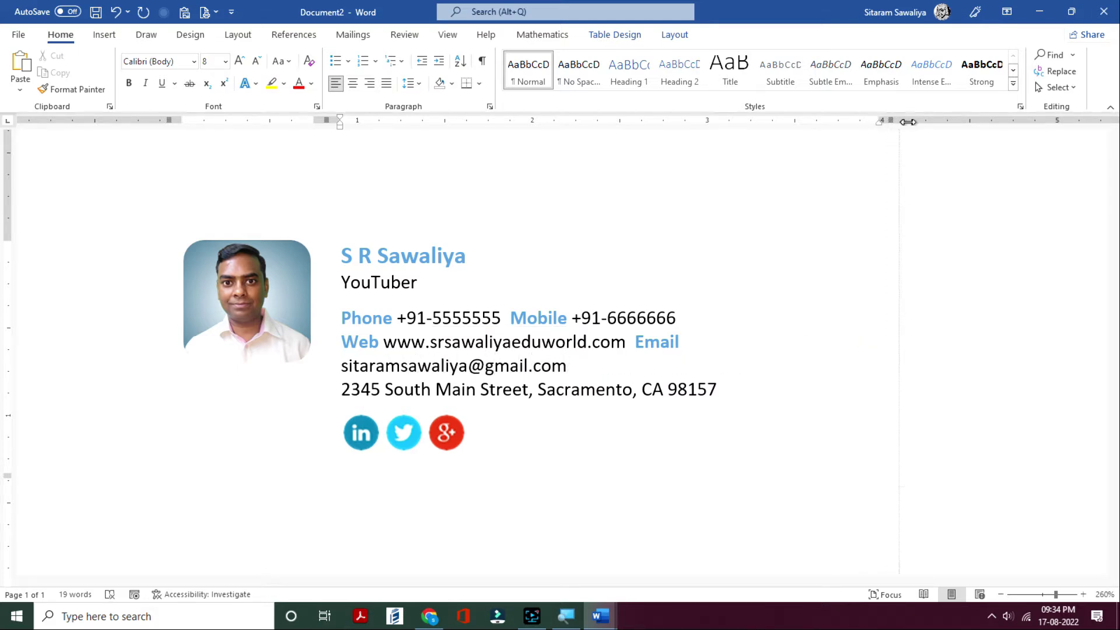
{"action": "left_click_drag", "start_coordinate": [907, 122], "coordinate": [923, 121]}
{"action": "key", "text": "shift+End"}
{"action": "key", "text": "Delete"}
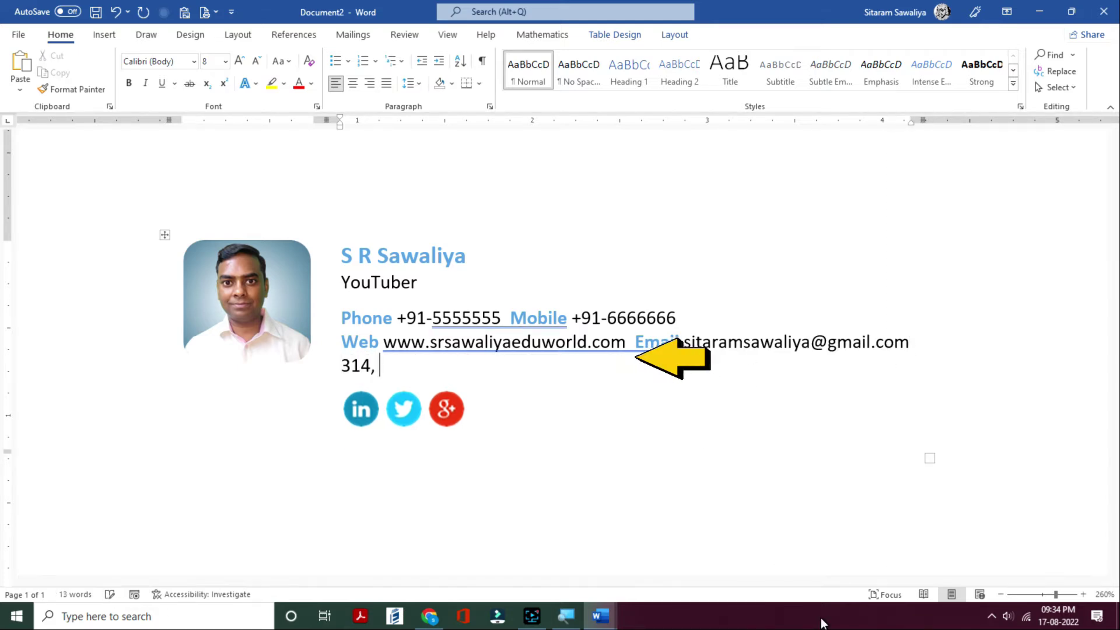
{"action": "type", "text": "New Delhi - 110089"}
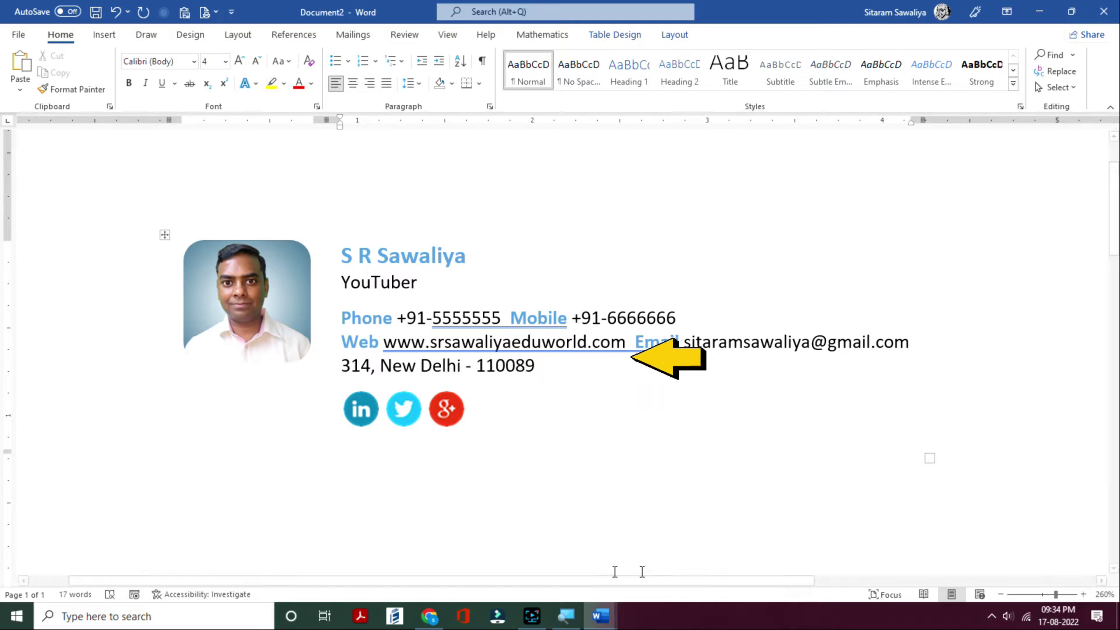
Move the Email entry onto its own line and remove the web address hyperlink
{"action": "key", "text": "ctrl+End"}
{"action": "scroll", "coordinate": [356, 453], "scroll_direction": "down", "scroll_amount": 5, "text": "ctrl"}
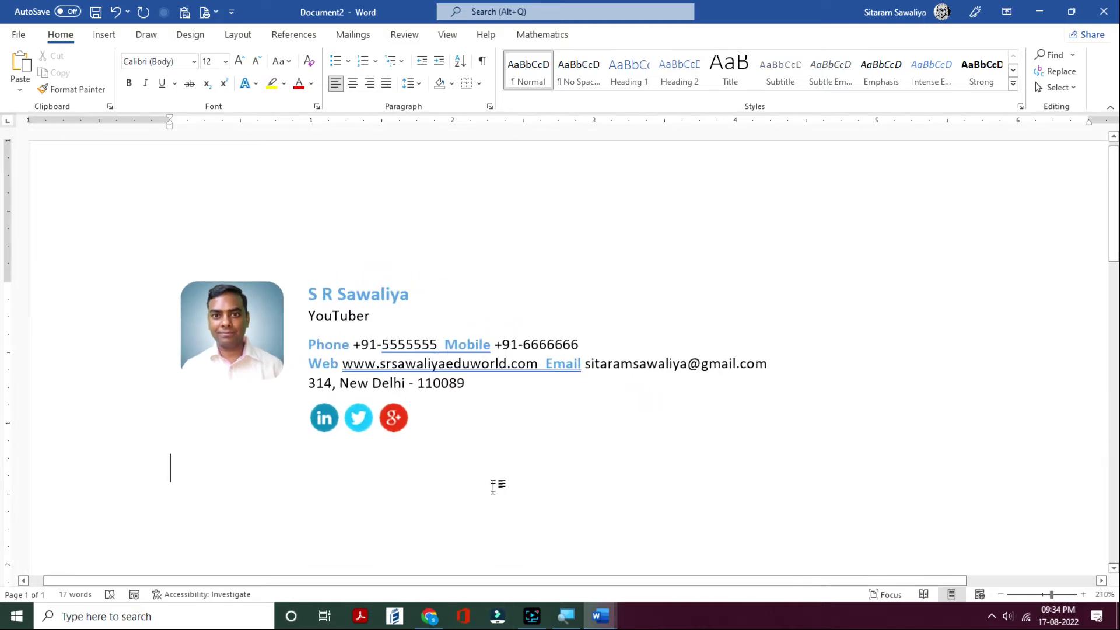
{"action": "left_click", "coordinate": [542, 363]}
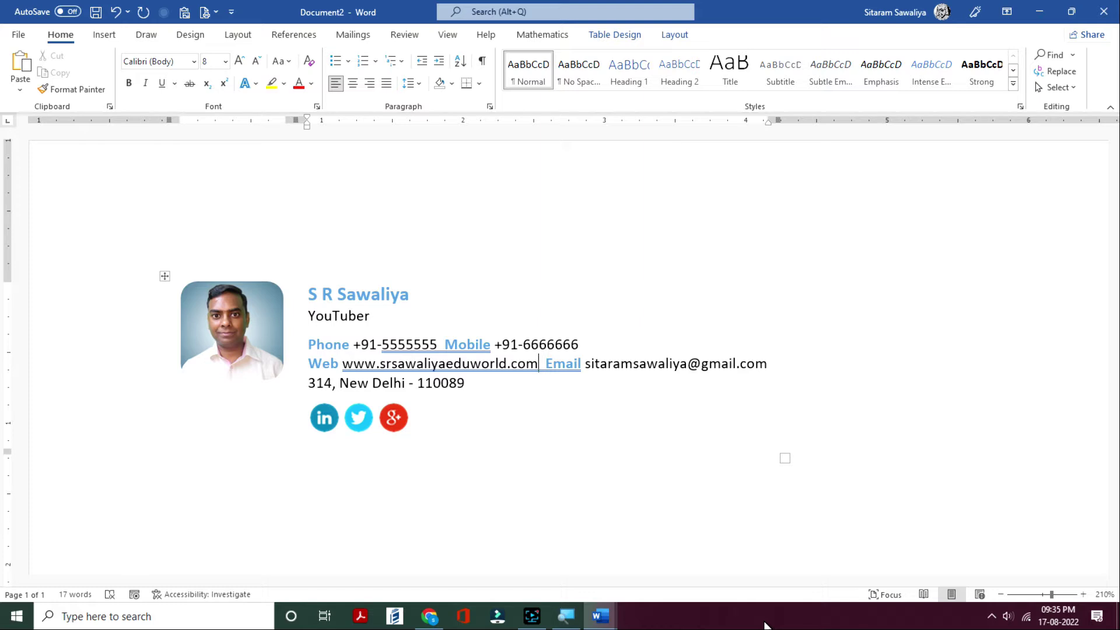
{"action": "key", "text": "Return"}
{"action": "key", "text": "Delete"}
{"action": "key", "text": "Delete"}
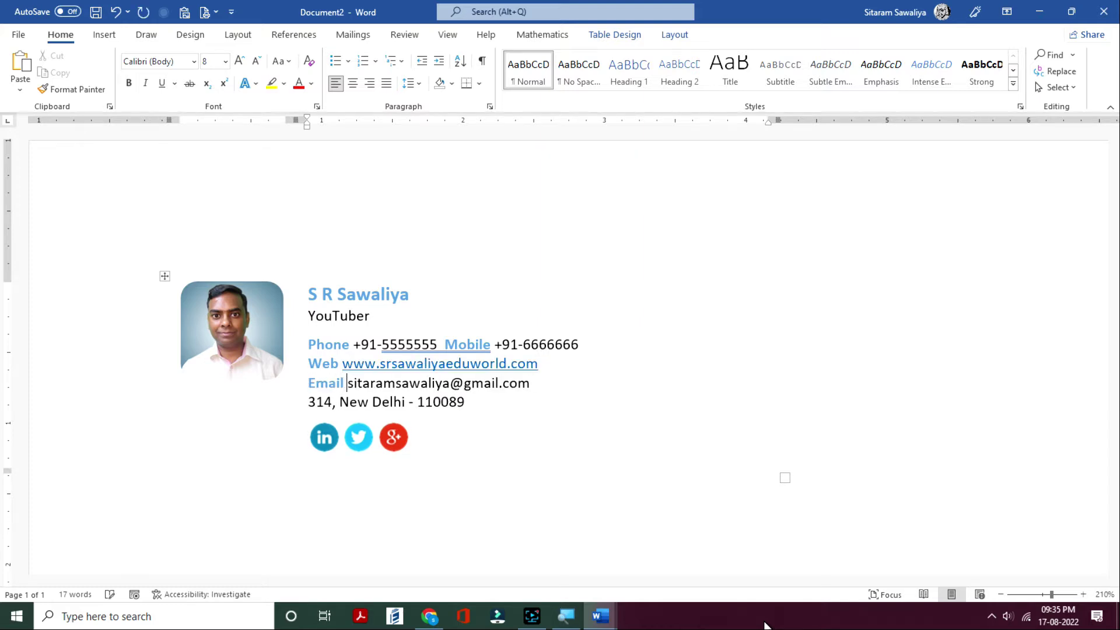
{"action": "right_click", "coordinate": [399, 363]}
{"action": "left_click", "coordinate": [467, 203]}
Search for iconfinder in a new Chrome tab and open the iconfinder.com result
{"action": "left_click", "coordinate": [477, 522]}
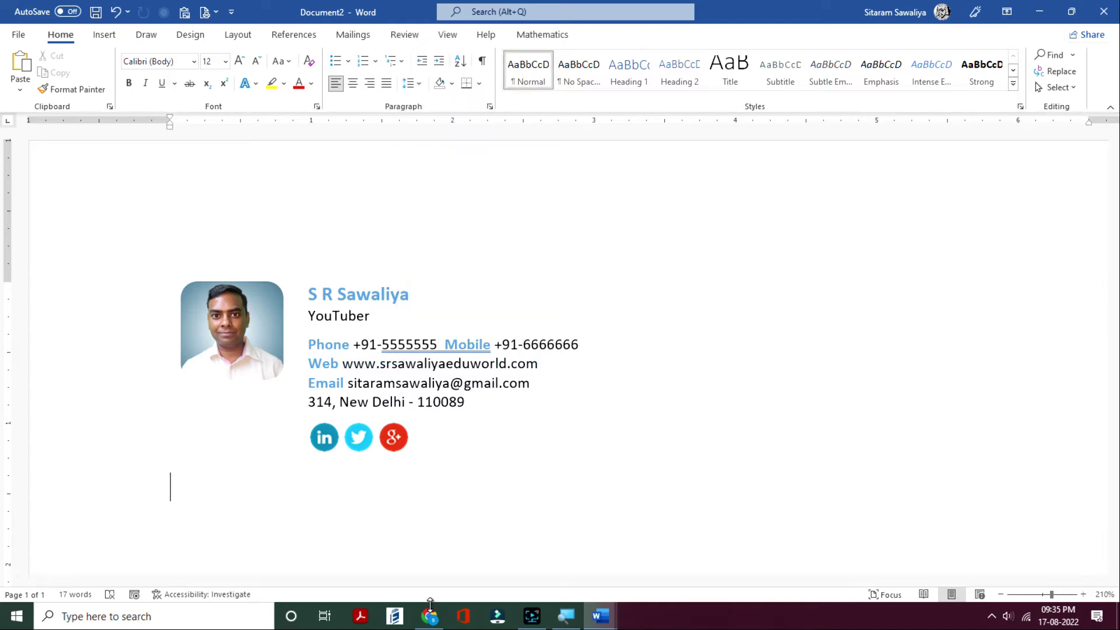
{"action": "left_click", "coordinate": [429, 617]}
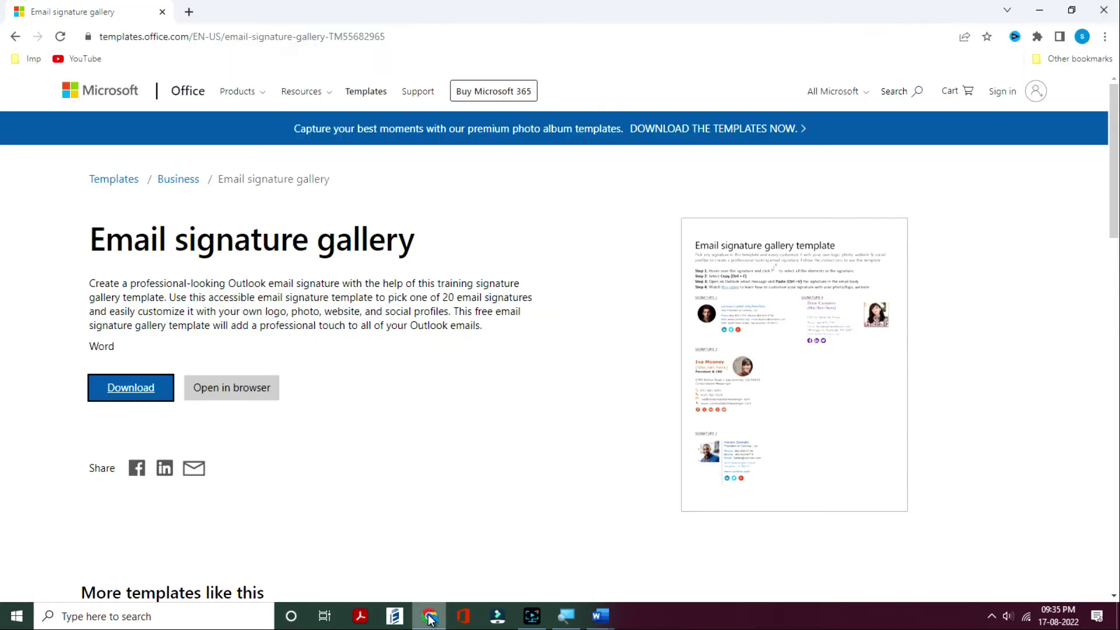
{"action": "left_click", "coordinate": [189, 12]}
{"action": "type", "text": "ic"}
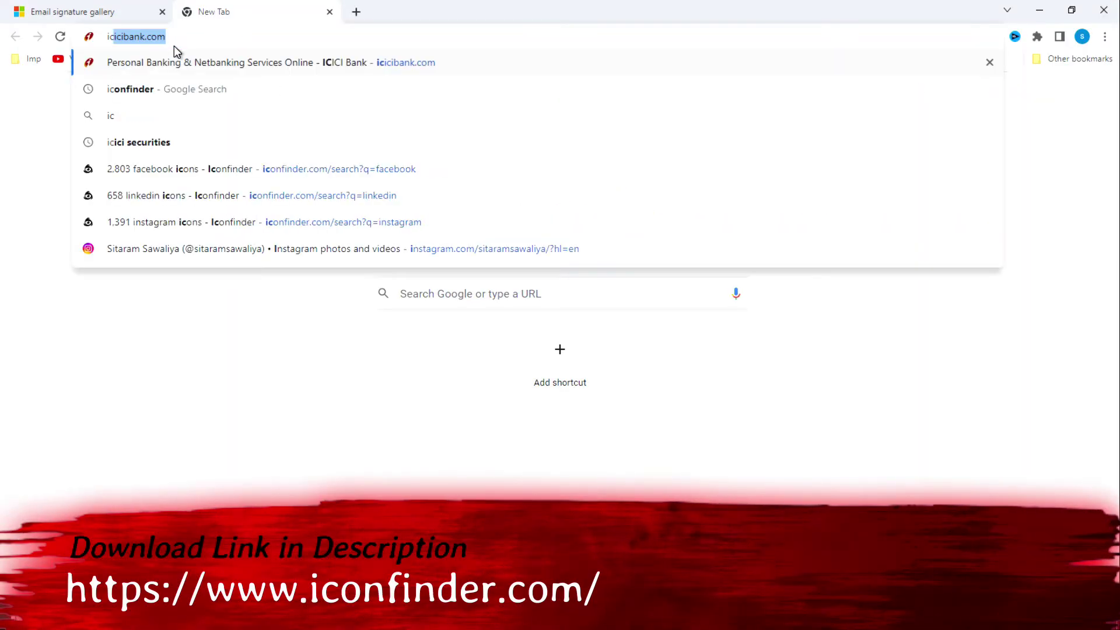
{"action": "type", "text": "onfinder"}
{"action": "key", "text": "Return"}
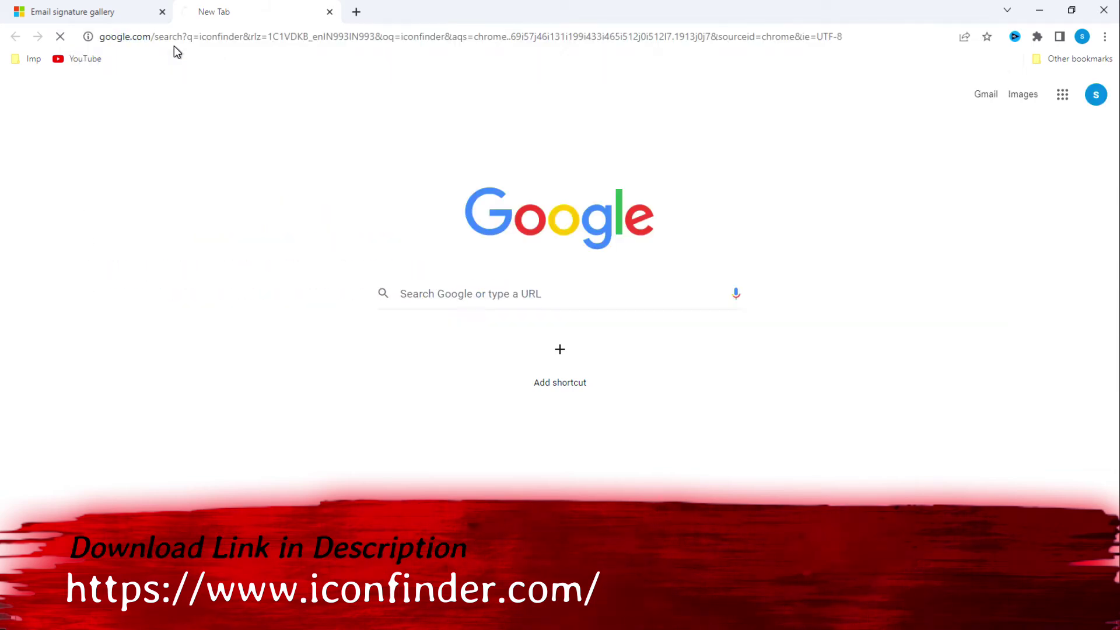
{"action": "left_click", "coordinate": [138, 210]}
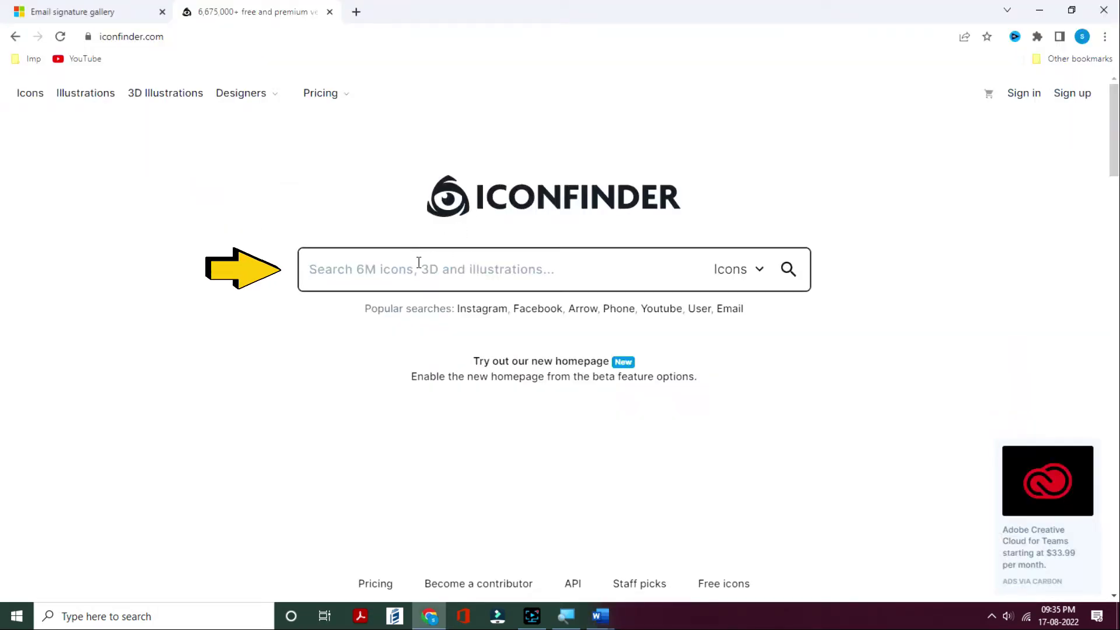
Search Iconfinder for linkedin icons and browse the results
{"action": "type", "text": "link"}
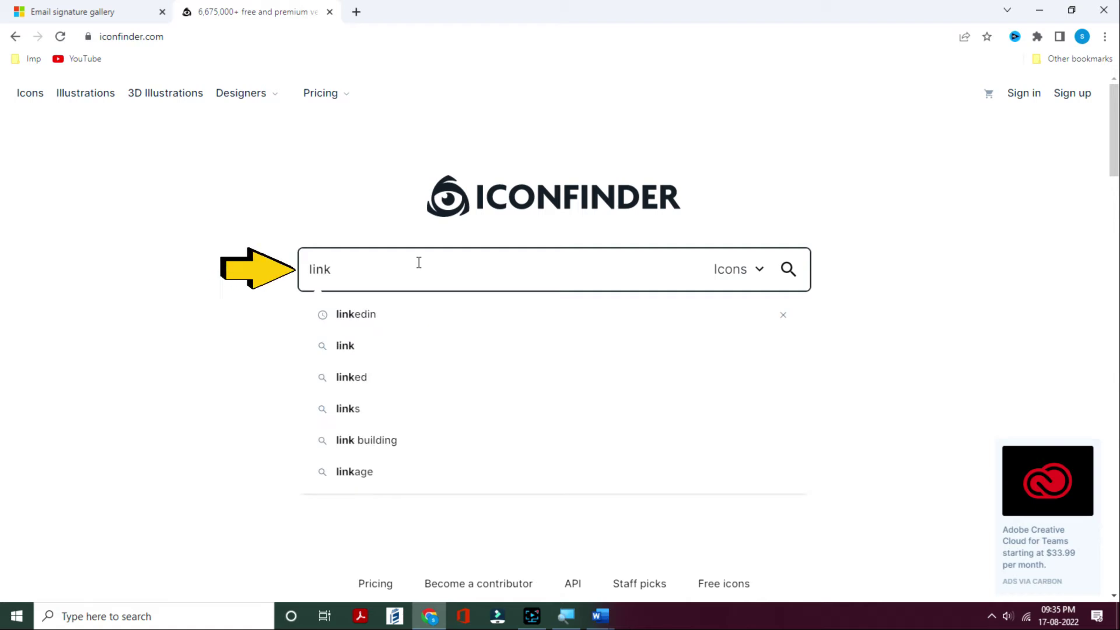
{"action": "left_click", "coordinate": [358, 321]}
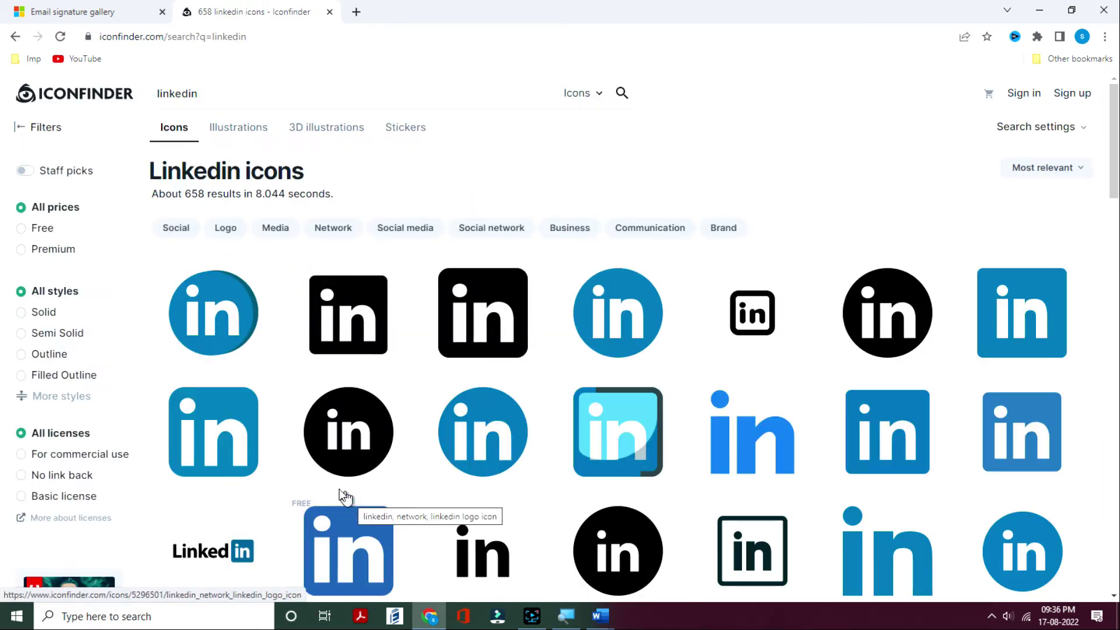
{"action": "scroll", "coordinate": [530, 425], "scroll_direction": "down", "scroll_amount": 6}
{"action": "scroll", "coordinate": [530, 425], "scroll_direction": "down", "scroll_amount": 5}
{"action": "scroll", "coordinate": [530, 426], "scroll_direction": "down", "scroll_amount": 5}
{"action": "scroll", "coordinate": [530, 425], "scroll_direction": "up", "scroll_amount": 16}
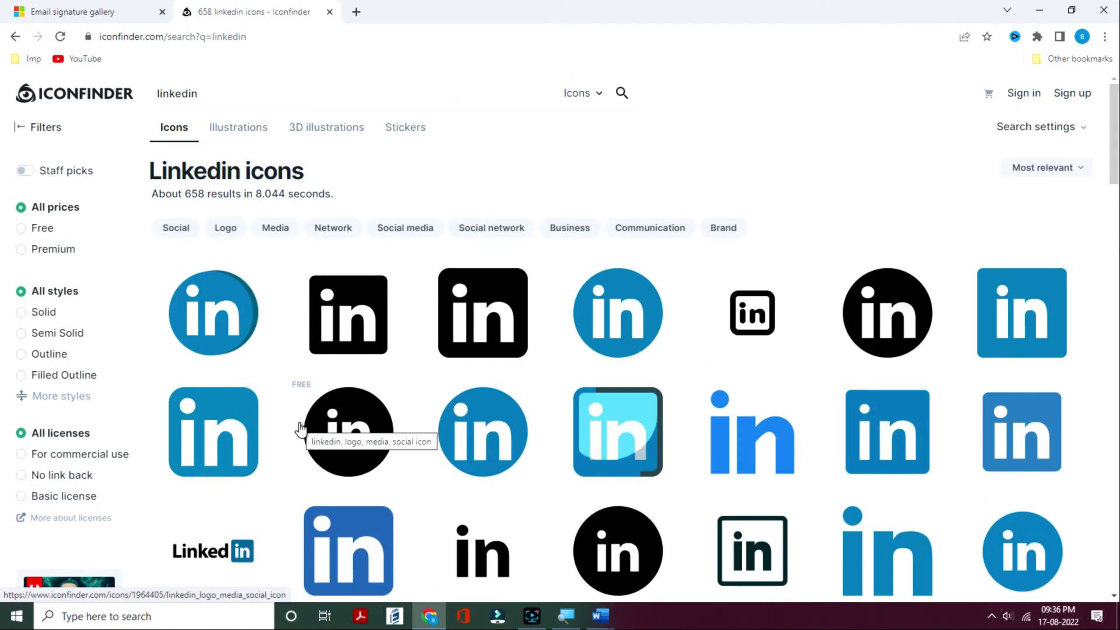
Download the blue round LinkedIn icon in ICO format, then search for facebook icons
{"action": "left_click", "coordinate": [586, 325]}
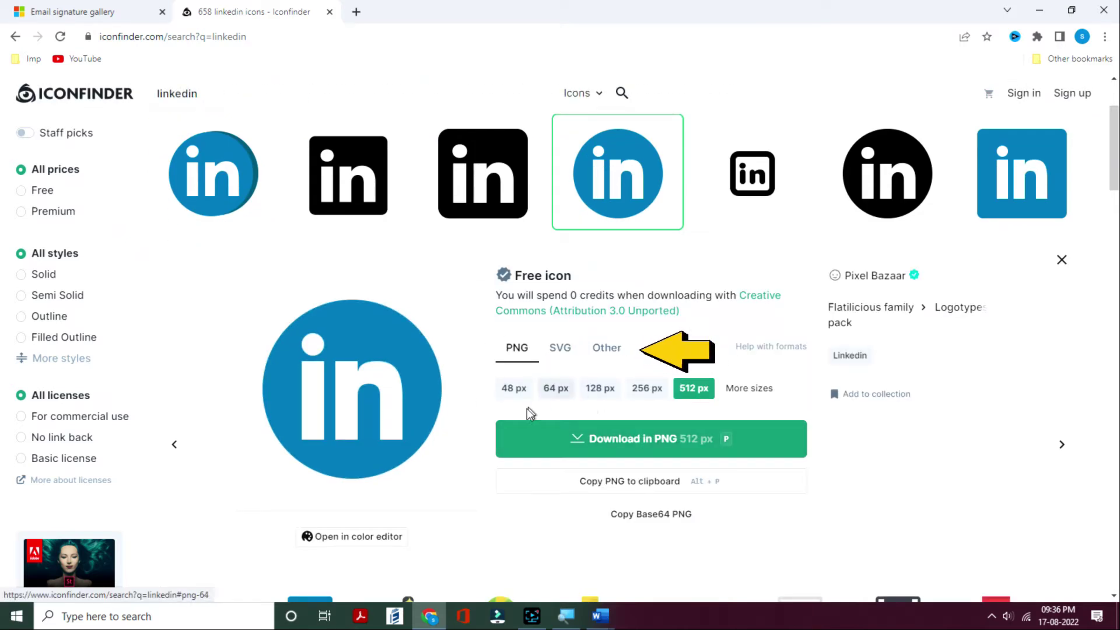
{"action": "left_click", "coordinate": [559, 350]}
{"action": "left_click", "coordinate": [604, 350]}
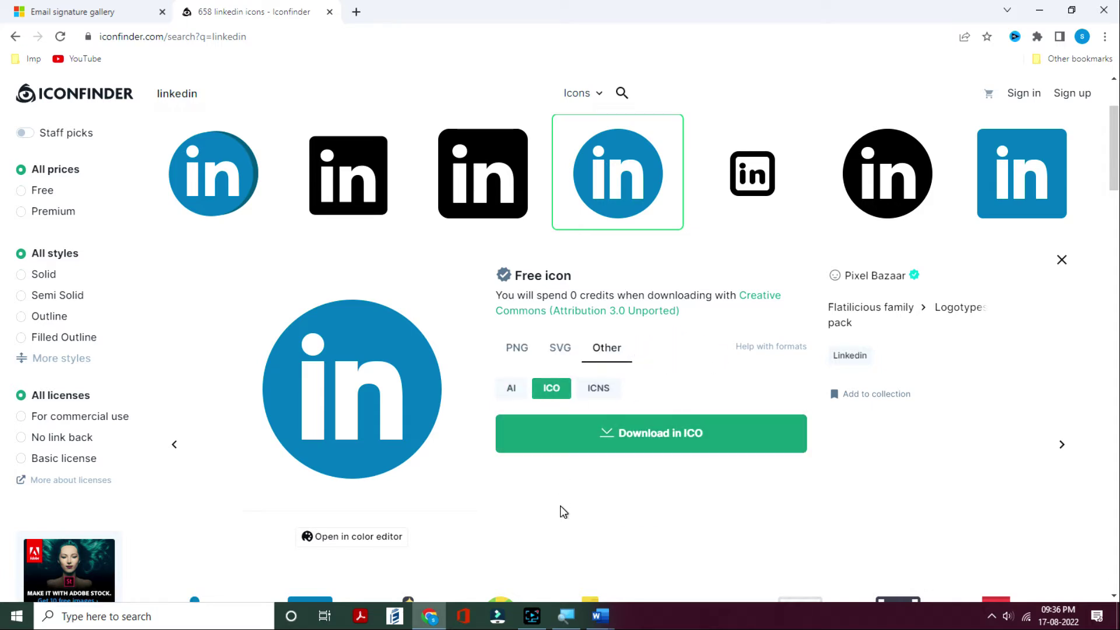
{"action": "left_click", "coordinate": [631, 439]}
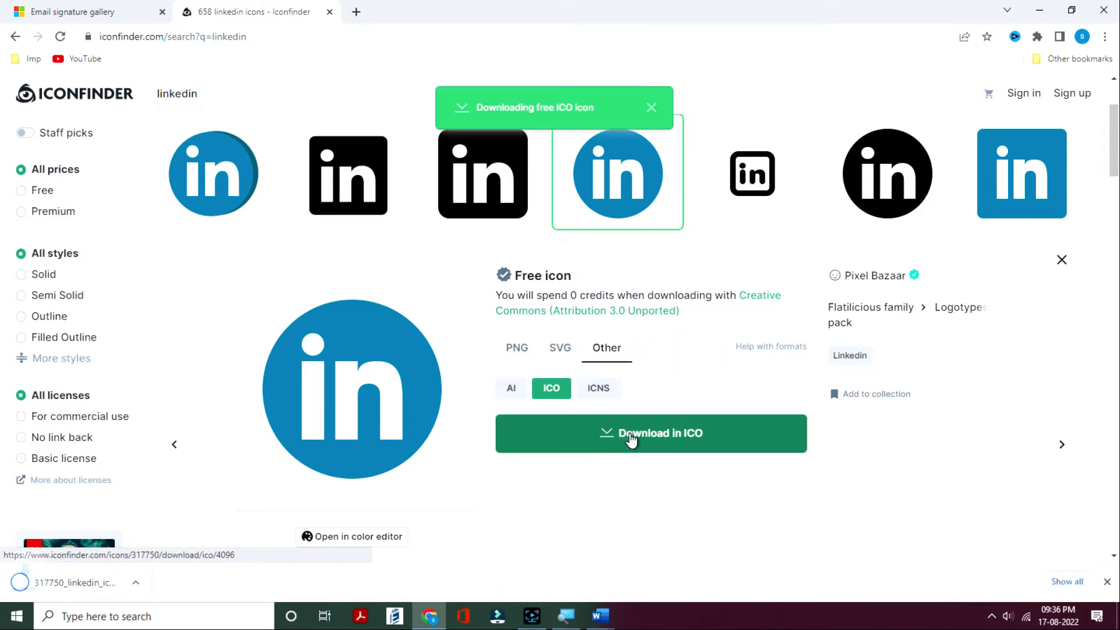
{"action": "type", "text": "face"}
{"action": "left_click", "coordinate": [225, 129]}
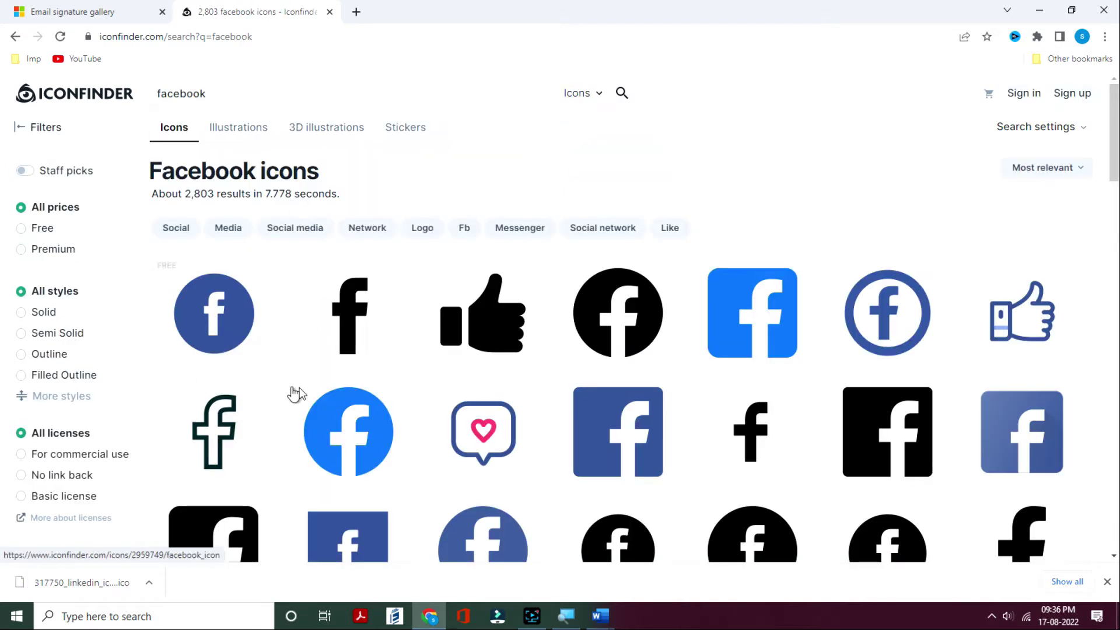
Download the round blue Facebook icon from Iconfinder in ICO format
{"action": "left_click", "coordinate": [490, 435]}
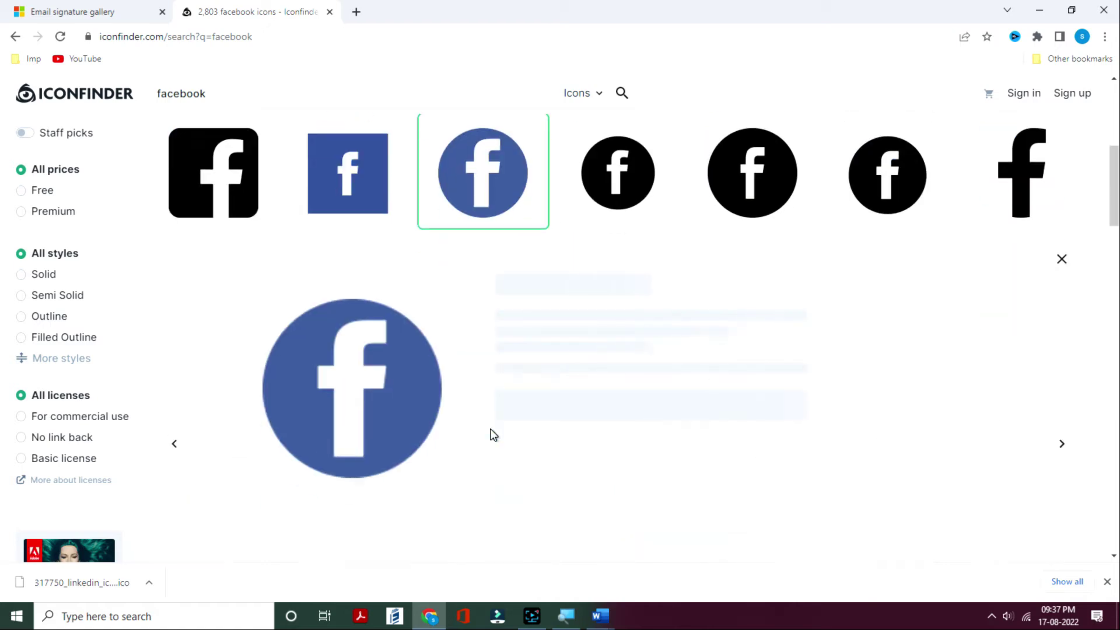
{"action": "left_click", "coordinate": [607, 347]}
{"action": "left_click", "coordinate": [551, 387]}
{"action": "left_click", "coordinate": [645, 432]}
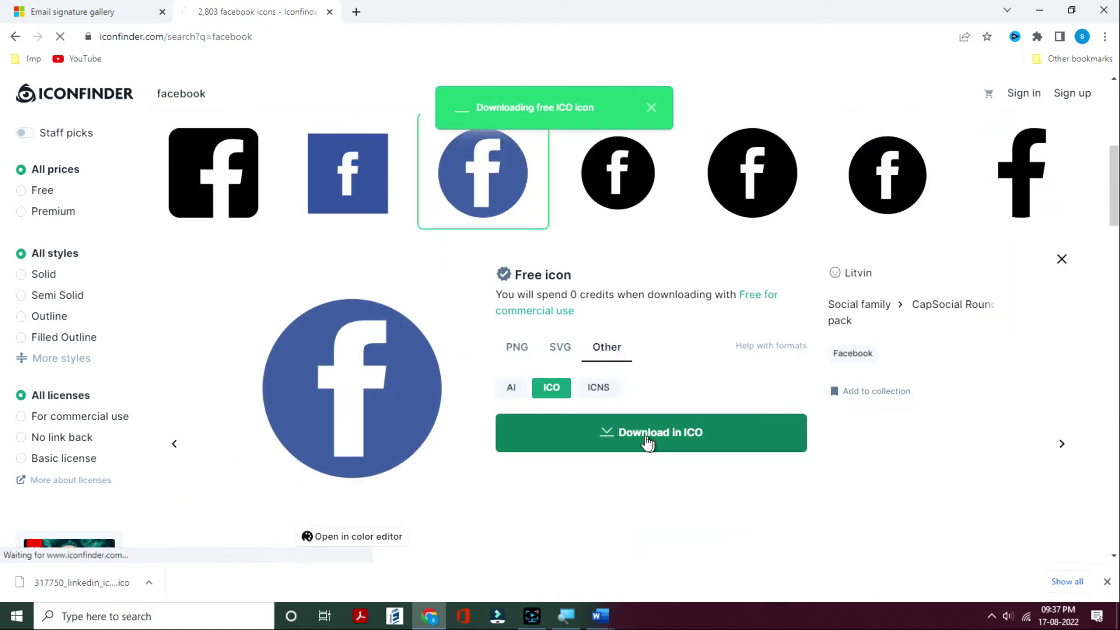
Search Iconfinder for 'instagram' and download the gradient Instagram icon as ICO
{"action": "scroll", "coordinate": [449, 438], "scroll_direction": "up", "scroll_amount": 3}
{"action": "double_click", "coordinate": [180, 94]}
{"action": "type", "text": "instagram"}
{"action": "key", "text": "Return"}
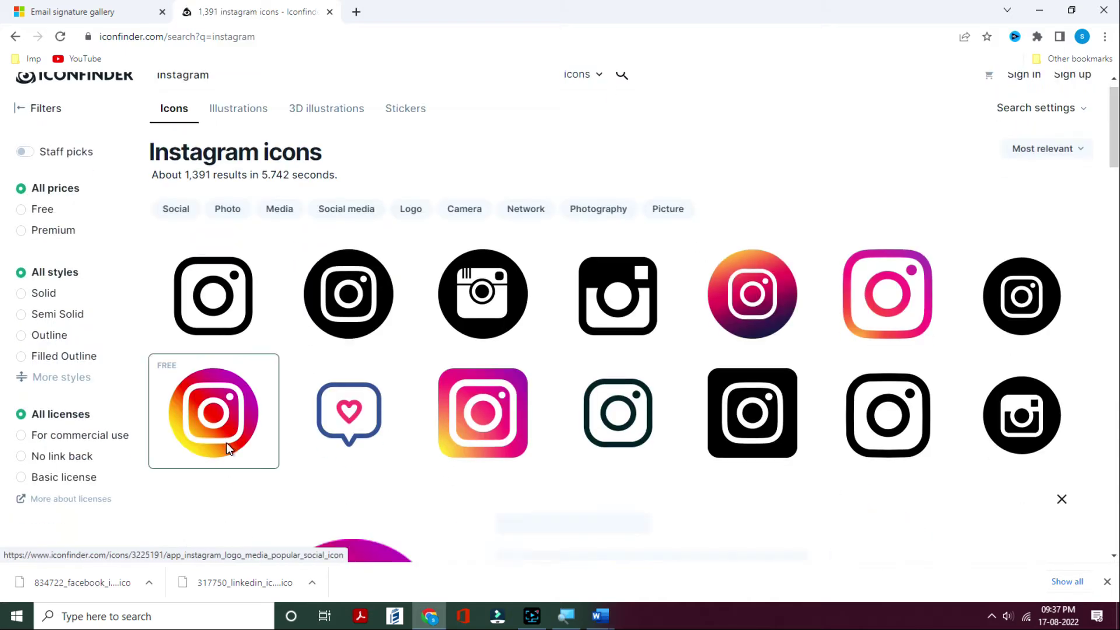
{"action": "left_click", "coordinate": [225, 445]}
{"action": "left_click", "coordinate": [561, 432]}
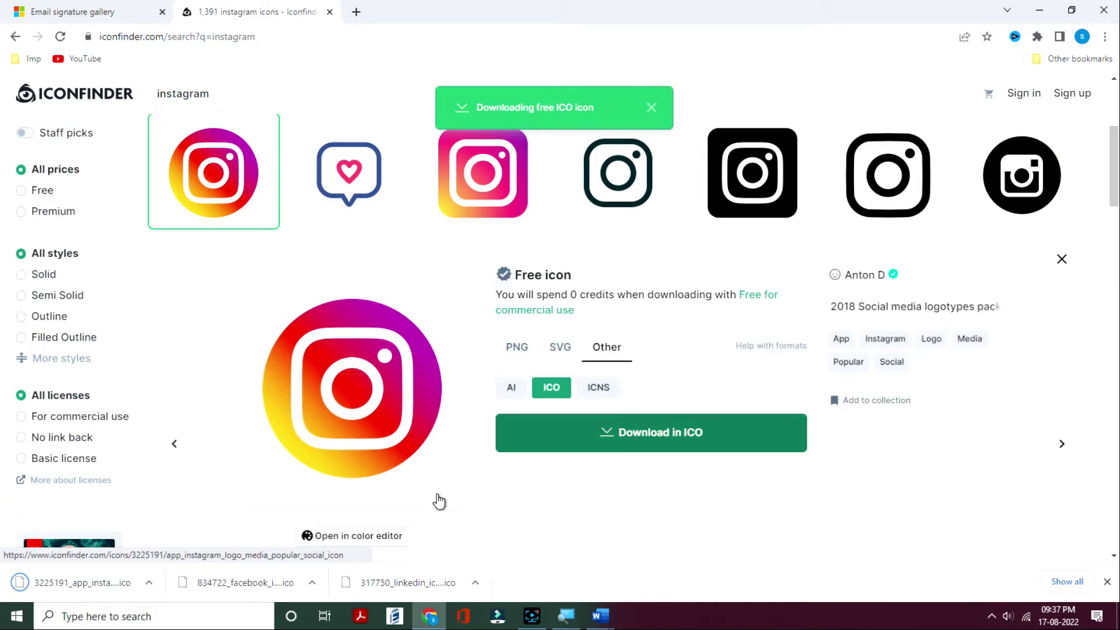
Search for 'youtube' and download the red YouTube icon as ICO
{"action": "scroll", "coordinate": [438, 495], "scroll_direction": "up", "scroll_amount": 5}
{"action": "type", "text": "youtube"}
{"action": "key", "text": "Return"}
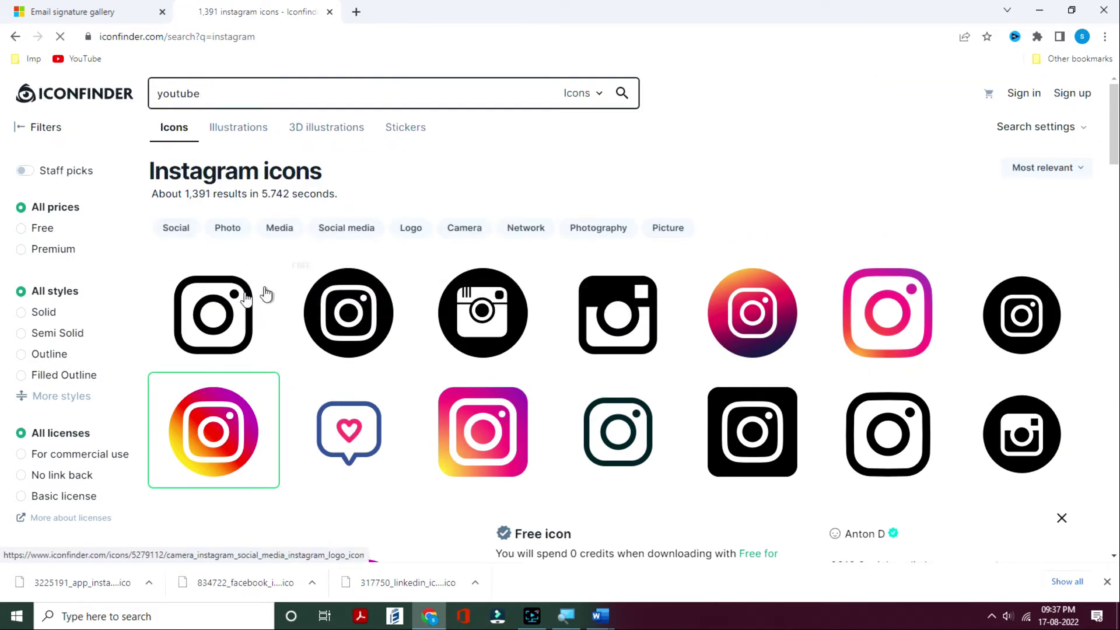
{"action": "left_click", "coordinate": [1022, 411]}
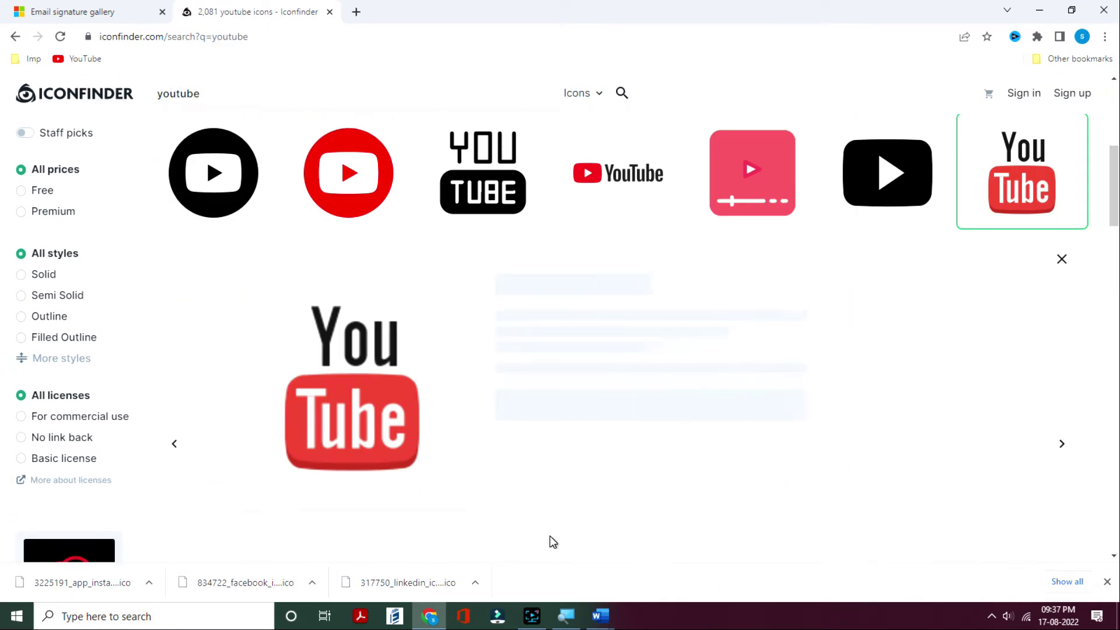
{"action": "left_click", "coordinate": [583, 432]}
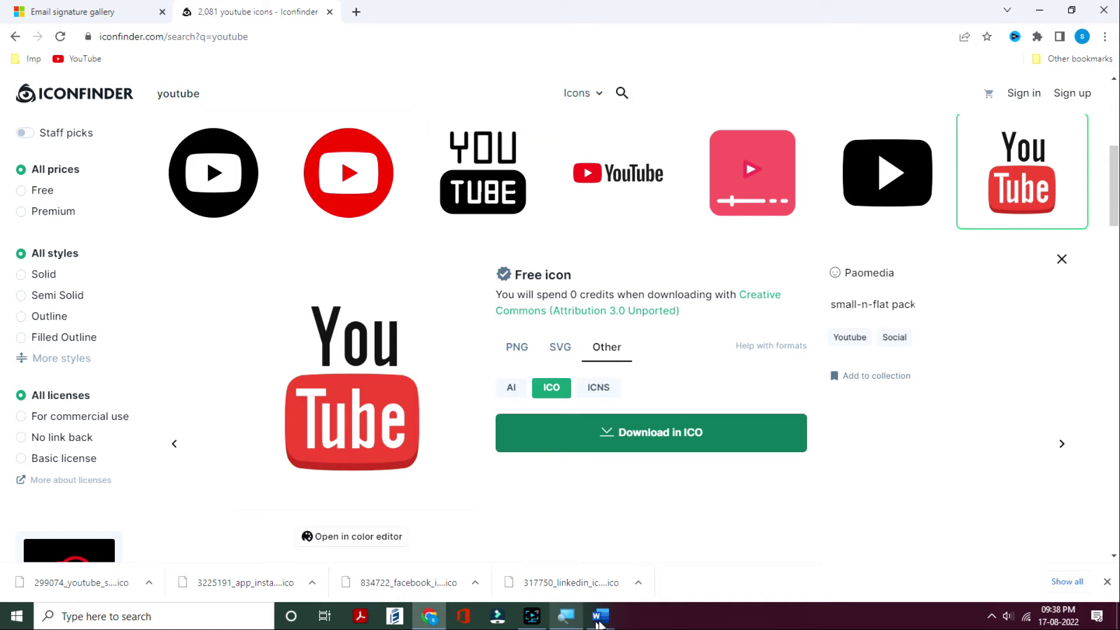
In Word, replace the signature's first icon with the downloaded LinkedIn icon file
{"action": "mouse_move", "coordinate": [599, 616]}
{"action": "left_click", "coordinate": [688, 580]}
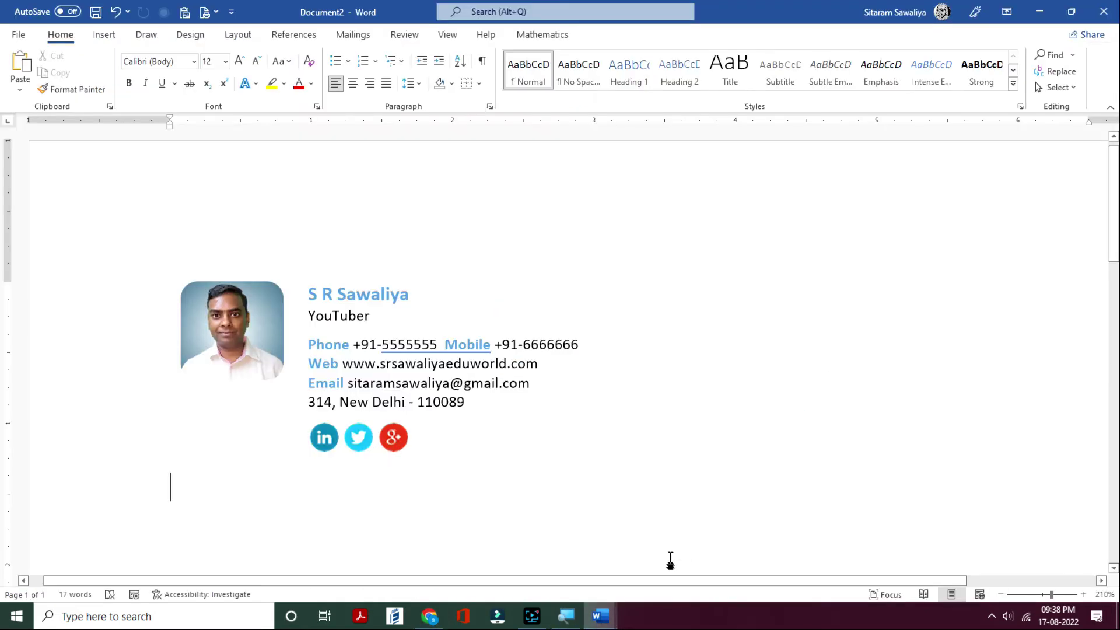
{"action": "left_click", "coordinate": [324, 446]}
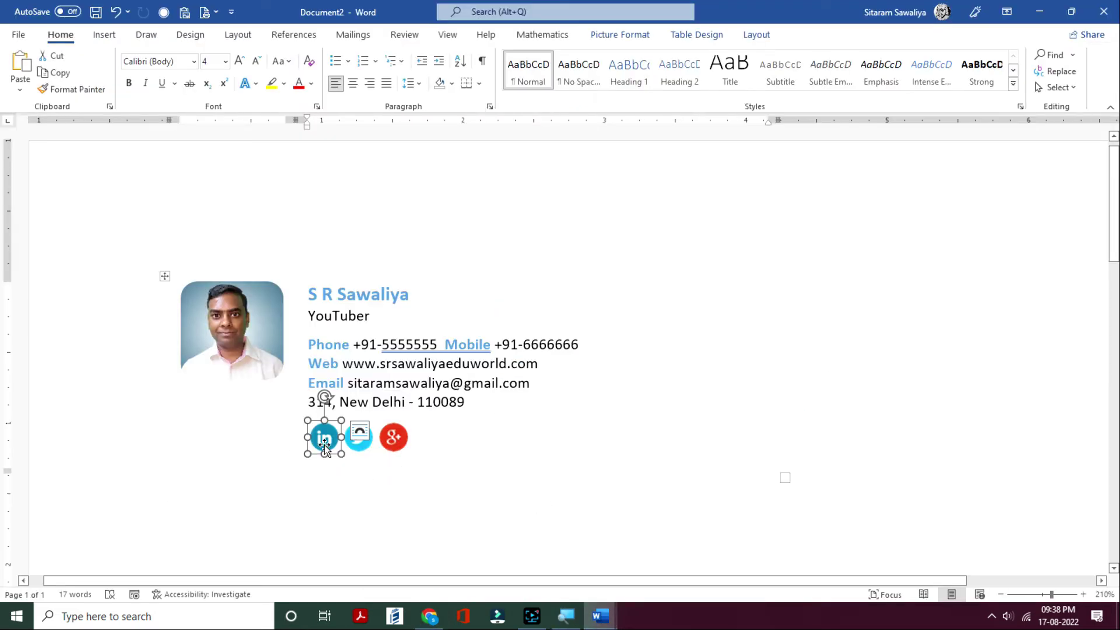
{"action": "right_click", "coordinate": [322, 436]}
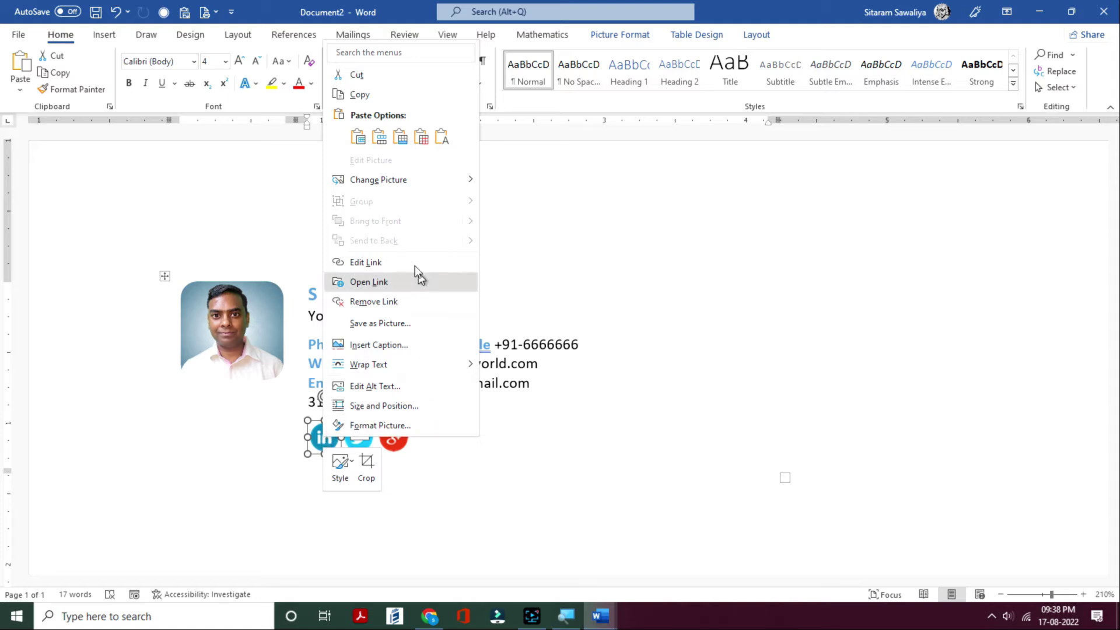
{"action": "mouse_move", "coordinate": [378, 180]}
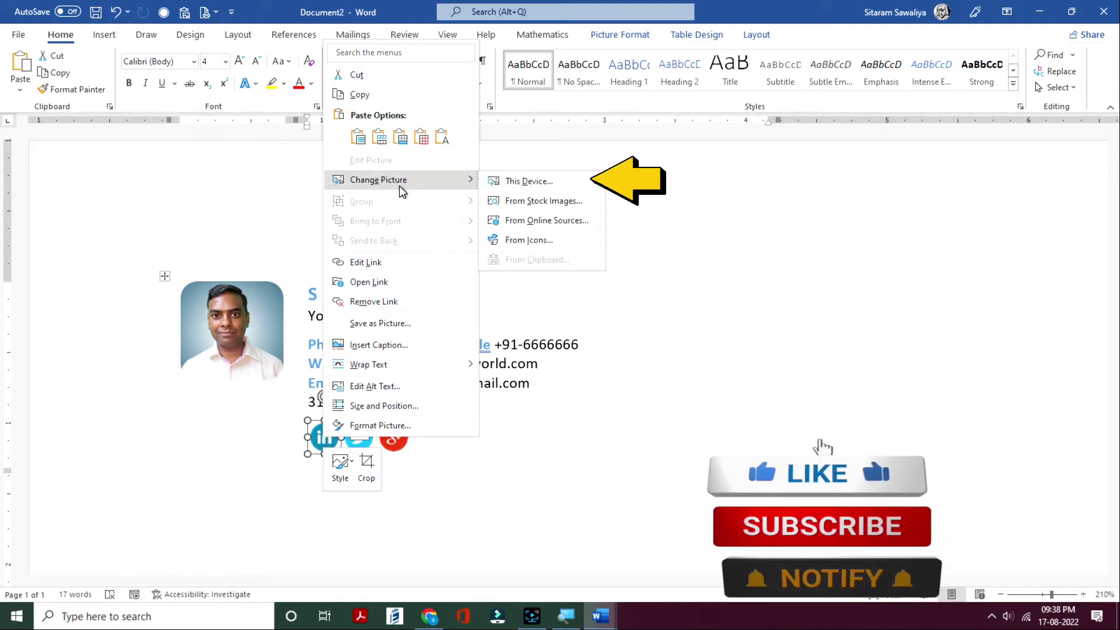
{"action": "left_click", "coordinate": [530, 182]}
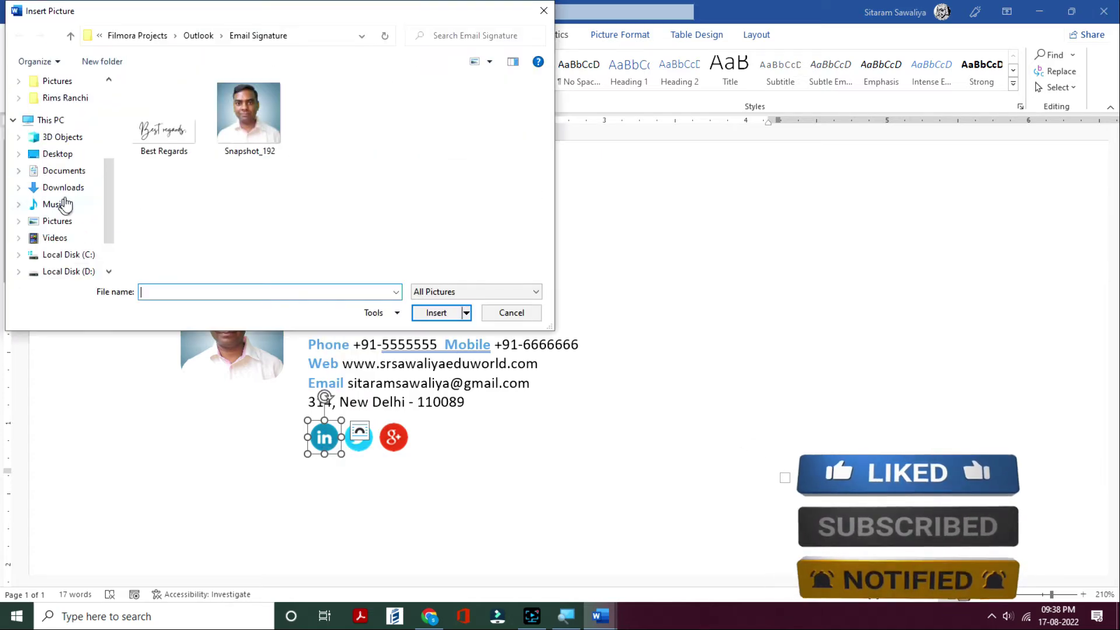
{"action": "left_click", "coordinate": [63, 187]}
{"action": "left_click", "coordinate": [183, 136]}
{"action": "left_click", "coordinate": [432, 312]}
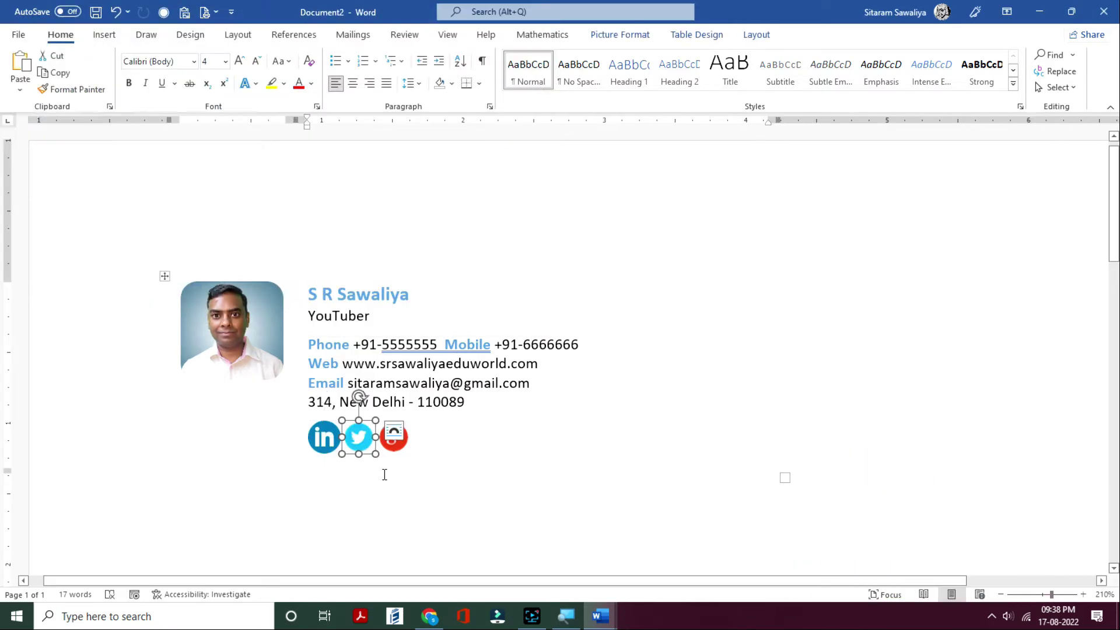
Swap the Twitter icon for Facebook and the red Google+ icon for Instagram
{"action": "right_click", "coordinate": [358, 438]}
{"action": "left_click", "coordinate": [530, 181]}
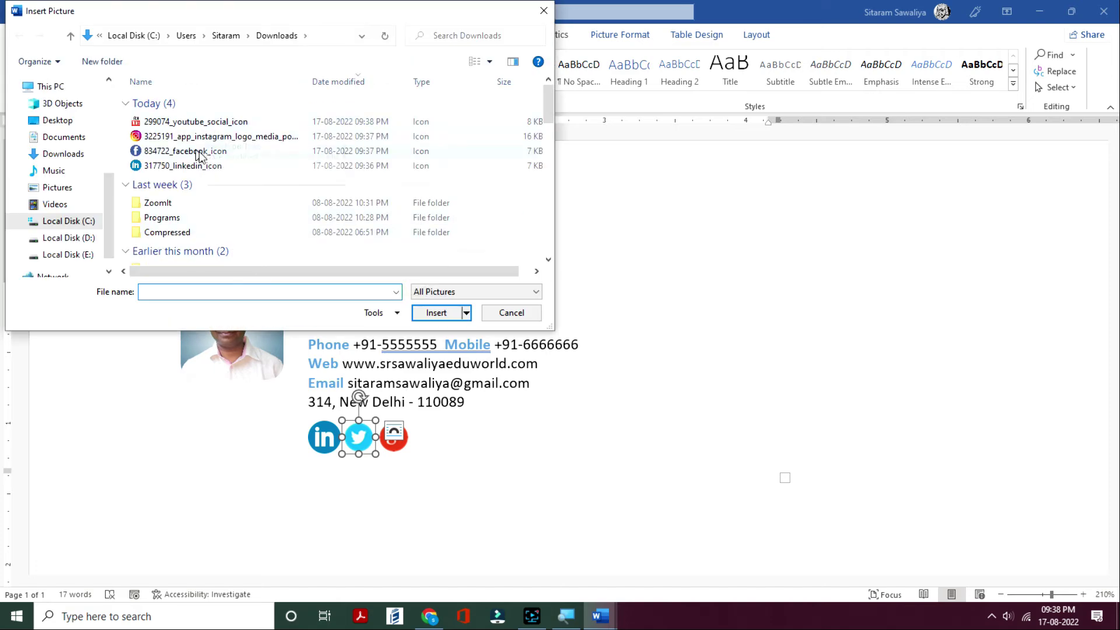
{"action": "double_click", "coordinate": [186, 150]}
{"action": "left_click", "coordinate": [391, 437]}
{"action": "right_click", "coordinate": [391, 437]}
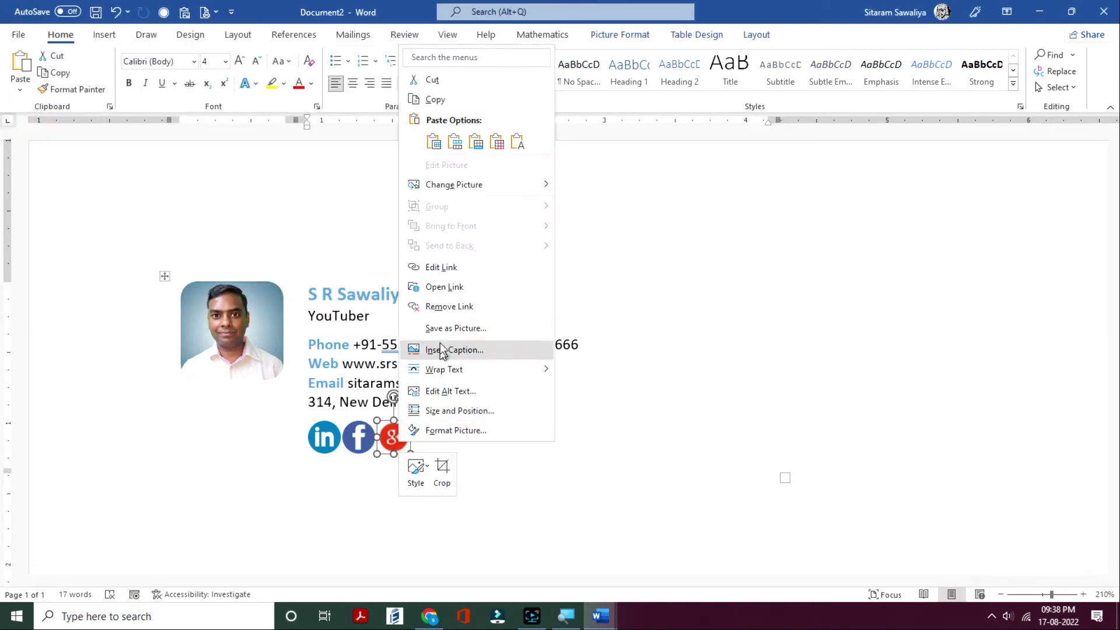
{"action": "left_click", "coordinate": [604, 186]}
{"action": "double_click", "coordinate": [192, 140]}
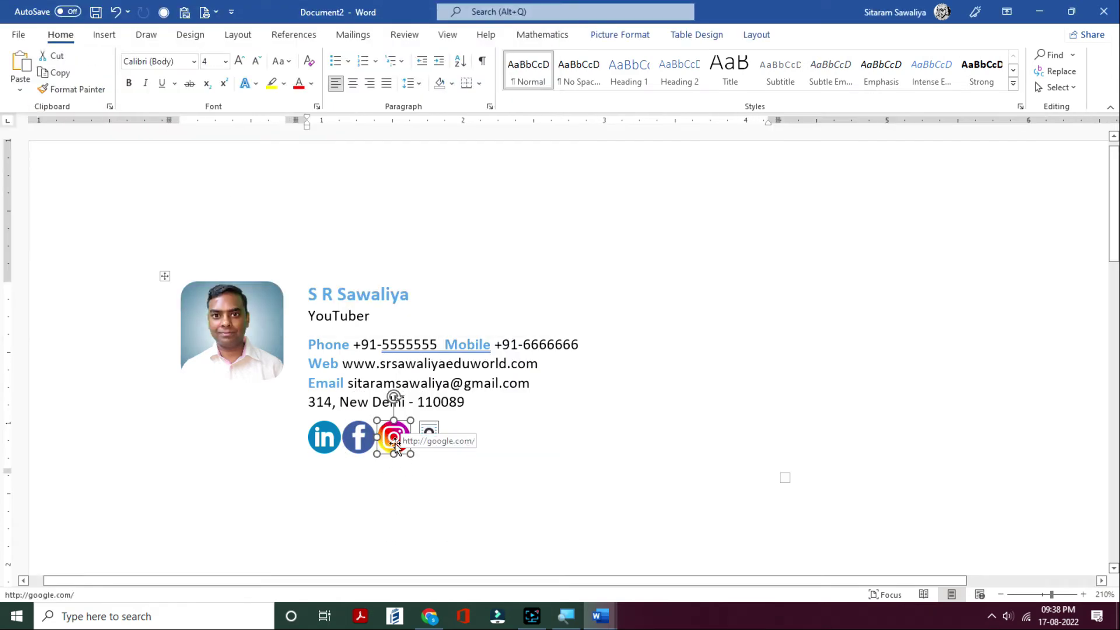
Duplicate the Instagram icon and change the copy's picture to the YouTube icon
{"action": "key", "text": "ctrl+c"}
{"action": "key", "text": "ctrl+v"}
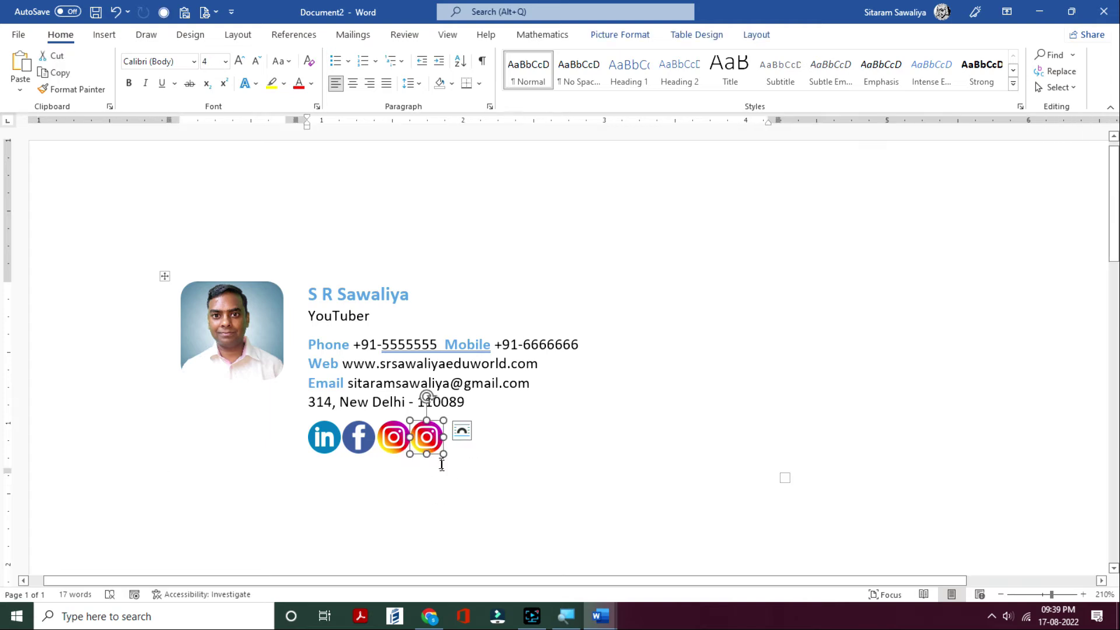
{"action": "right_click", "coordinate": [438, 448]}
{"action": "left_click", "coordinate": [606, 182]}
{"action": "double_click", "coordinate": [198, 146]}
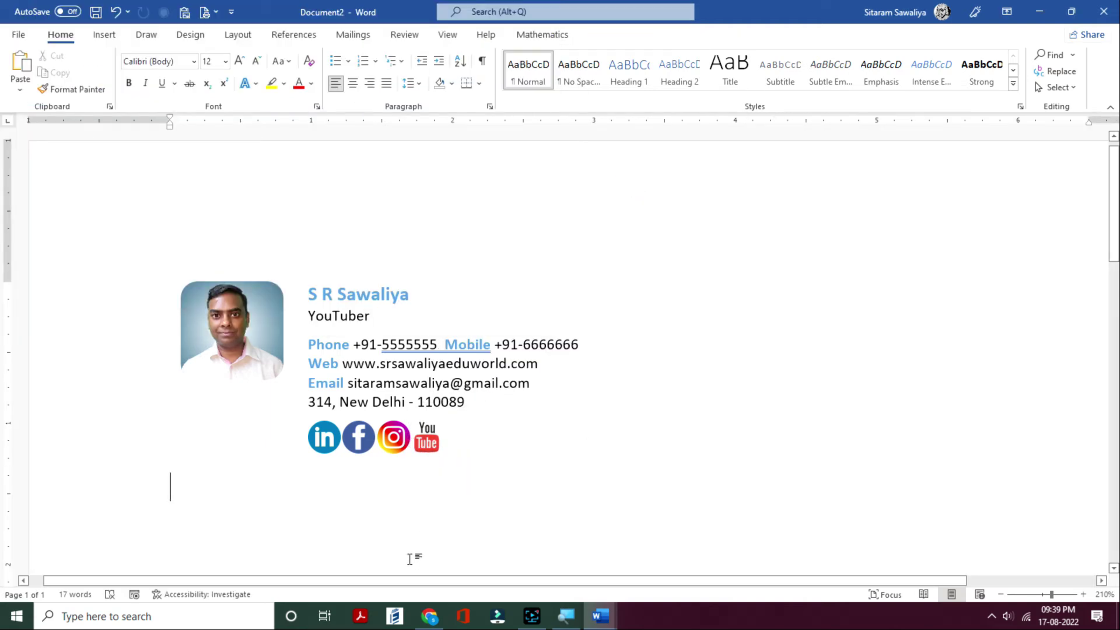
{"action": "left_click", "coordinate": [316, 449]}
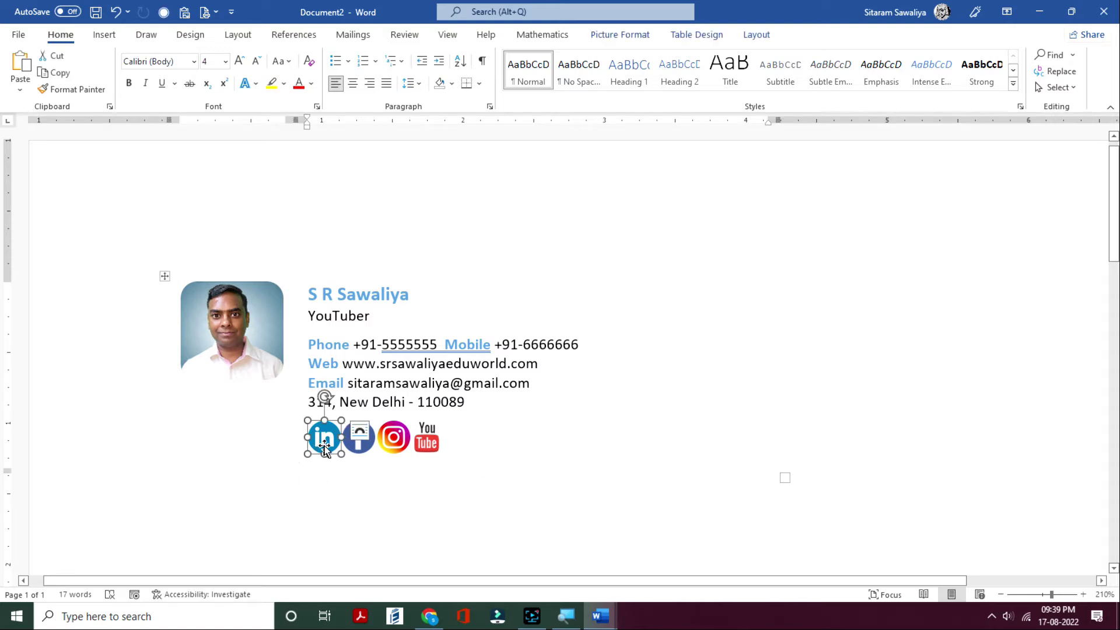
Open the Links document and set the LinkedIn icon's link to the LinkedIn profile address
{"action": "left_click", "coordinate": [19, 35]}
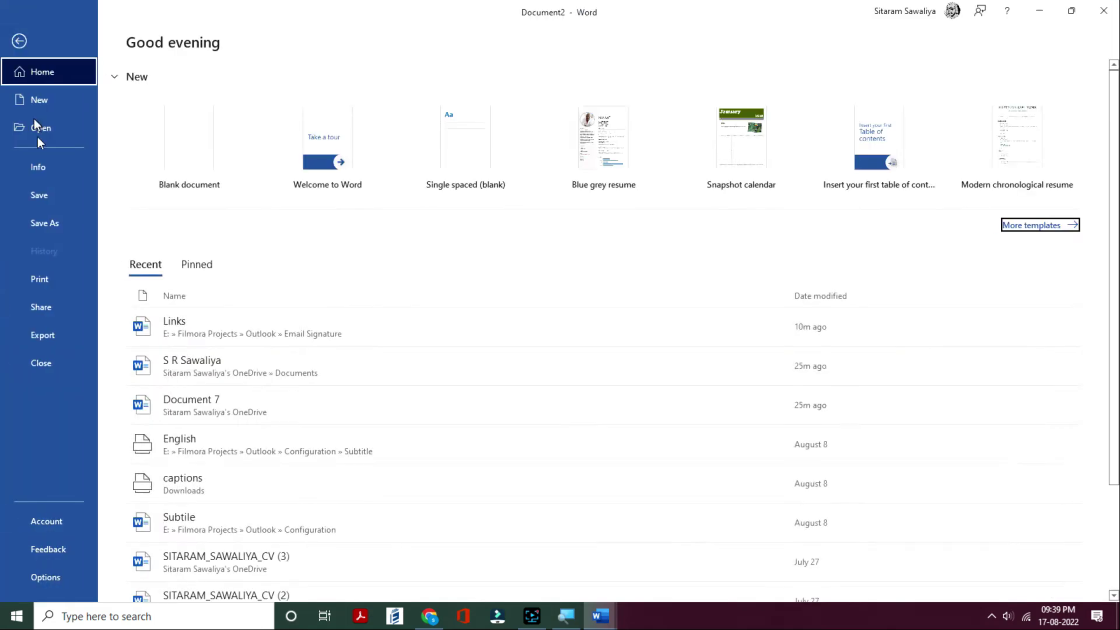
{"action": "left_click", "coordinate": [170, 318]}
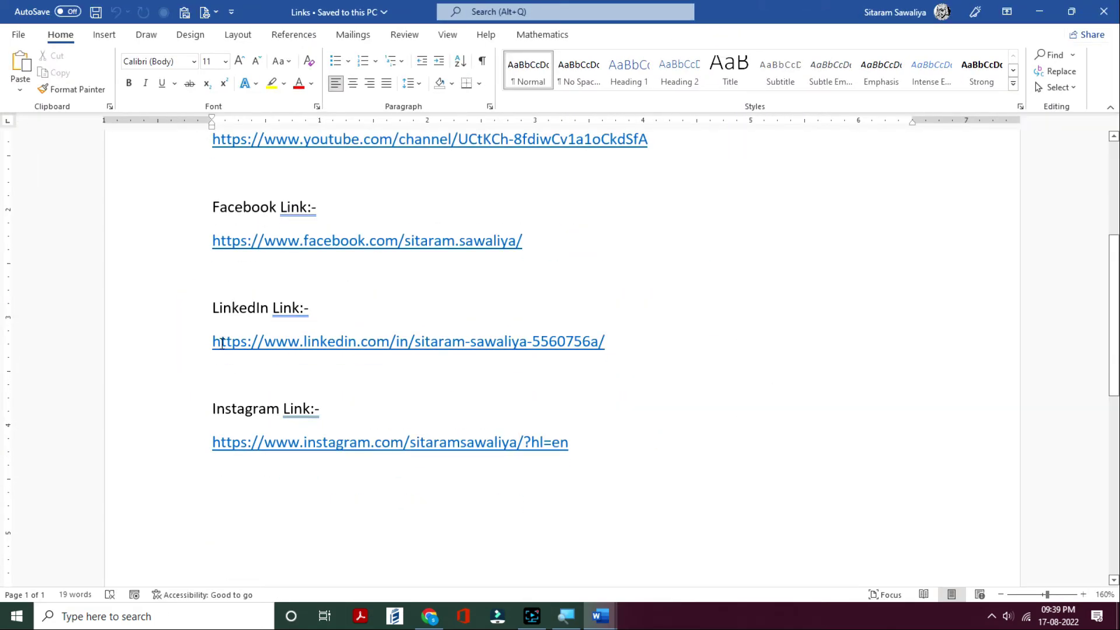
{"action": "key", "text": "alt+Tab"}
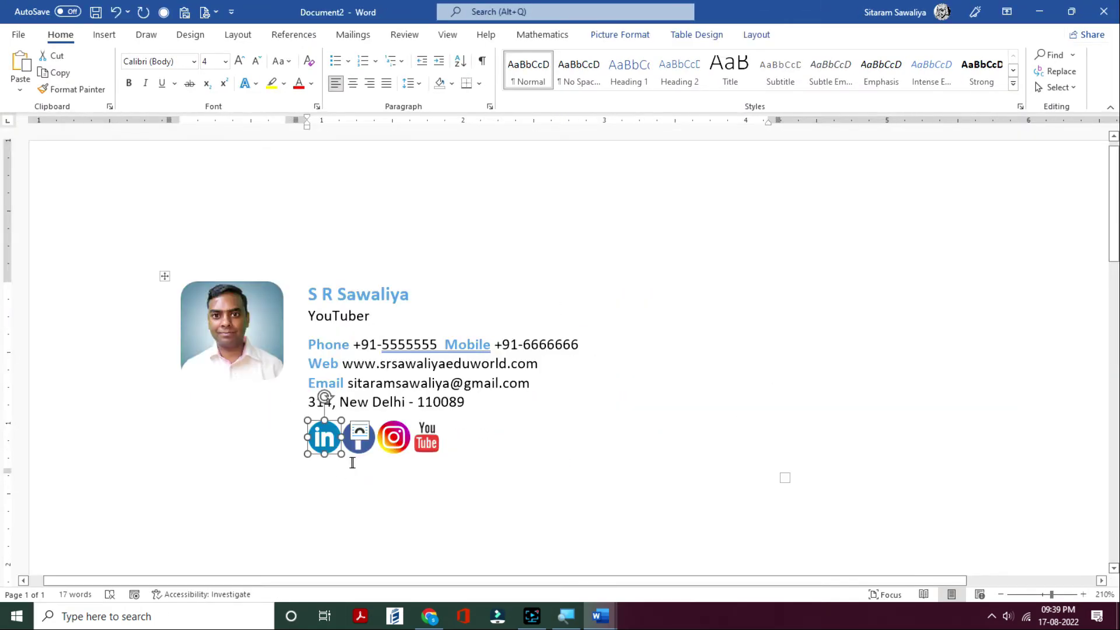
{"action": "right_click", "coordinate": [328, 446]}
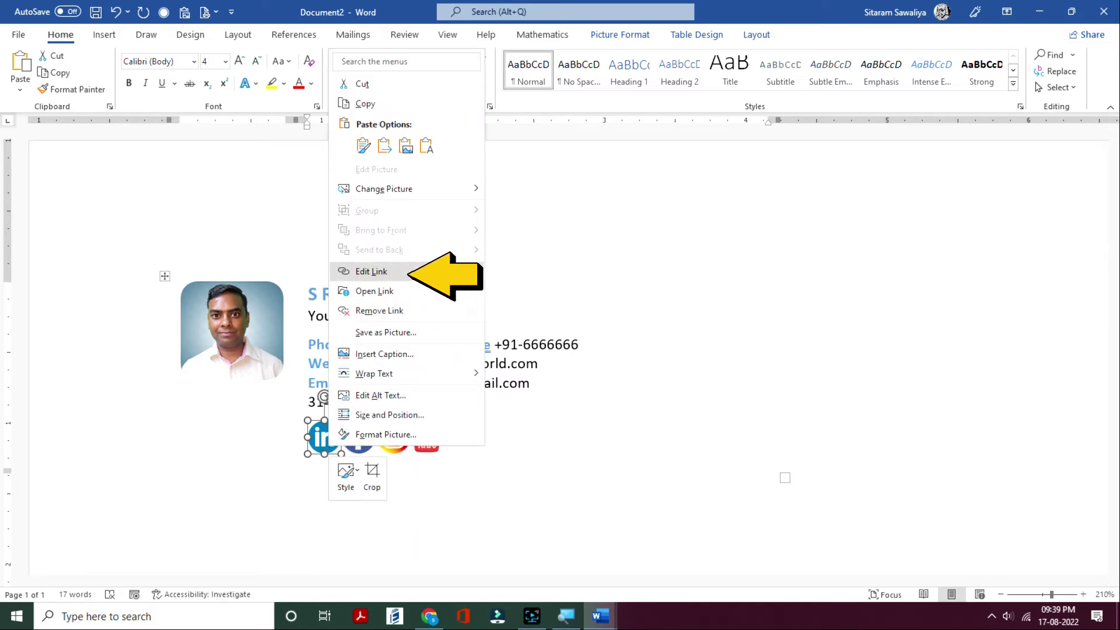
{"action": "left_click", "coordinate": [376, 276]}
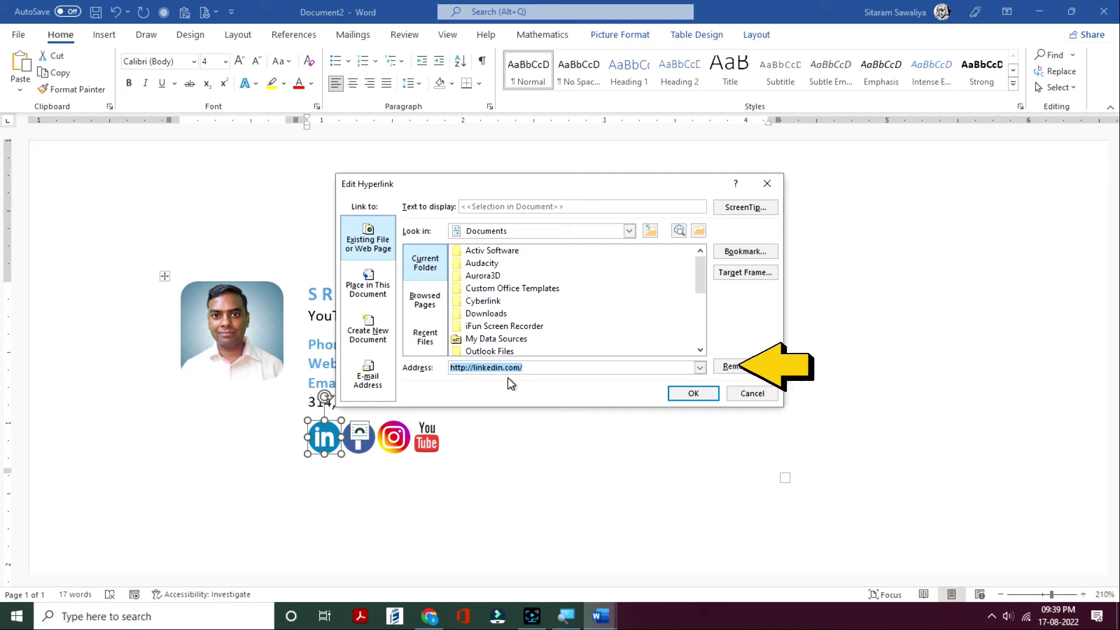
{"action": "key", "text": "ctrl+v"}
{"action": "left_click", "coordinate": [692, 393]}
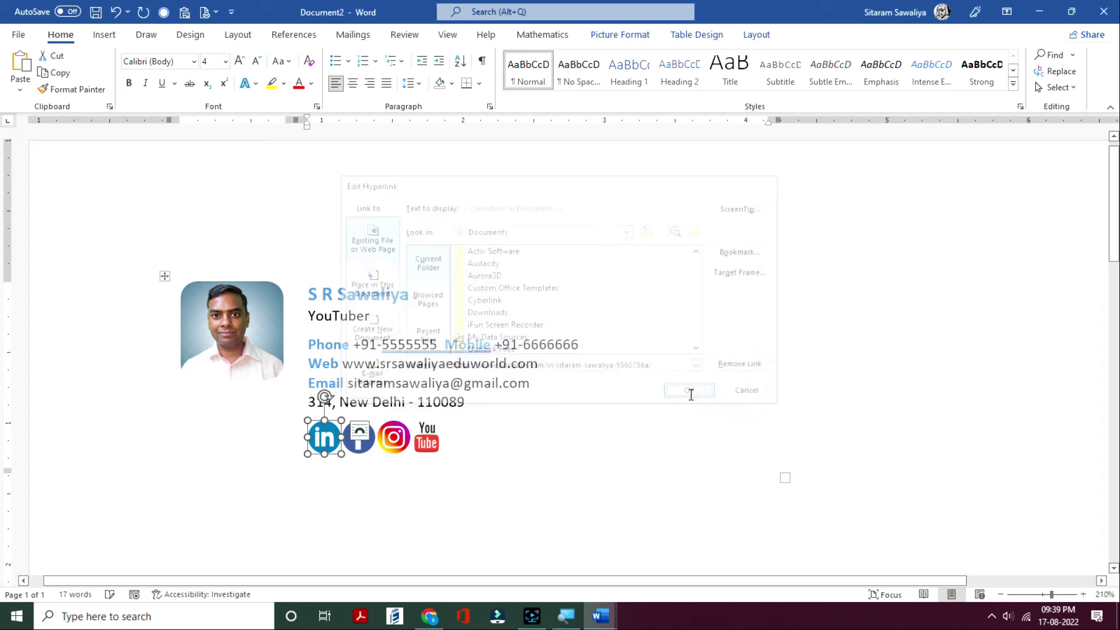
Edit the Facebook icon's link to the Facebook profile address from the Links document
{"action": "left_click", "coordinate": [962, 550]}
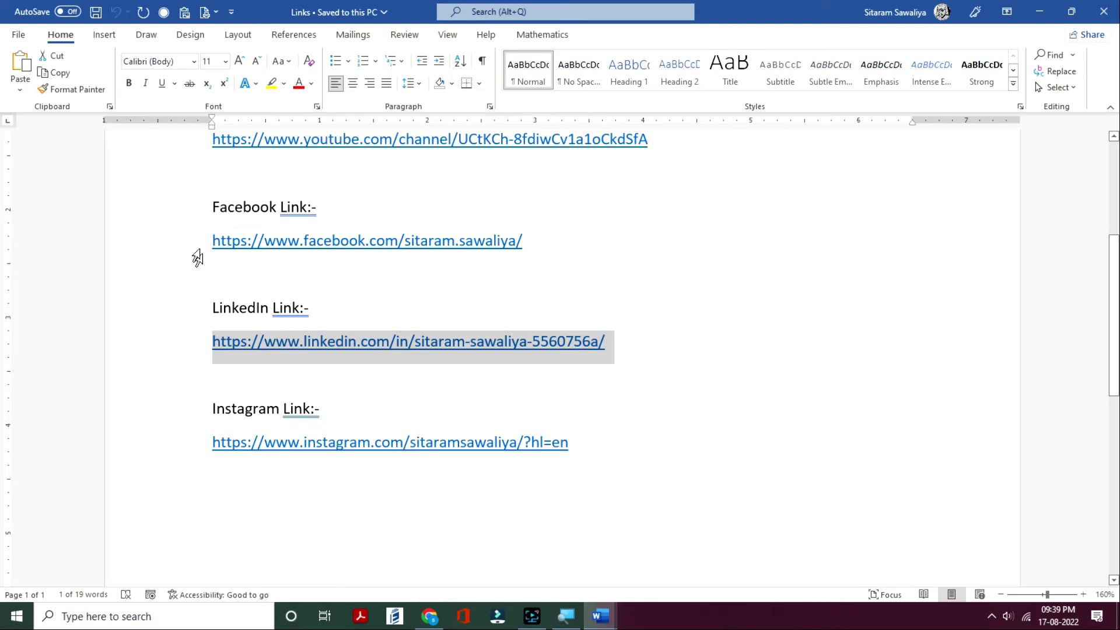
{"action": "left_click", "coordinate": [194, 245]}
{"action": "key", "text": "alt+Tab"}
{"action": "right_click", "coordinate": [359, 449]}
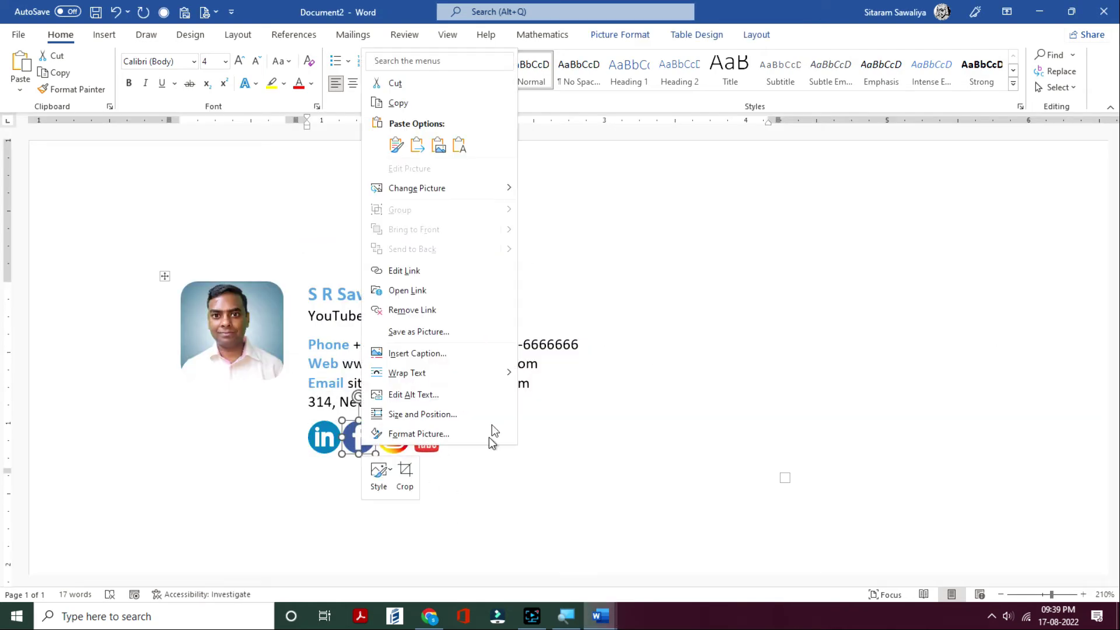
{"action": "left_click", "coordinate": [425, 273]}
{"action": "key", "text": "ctrl+v"}
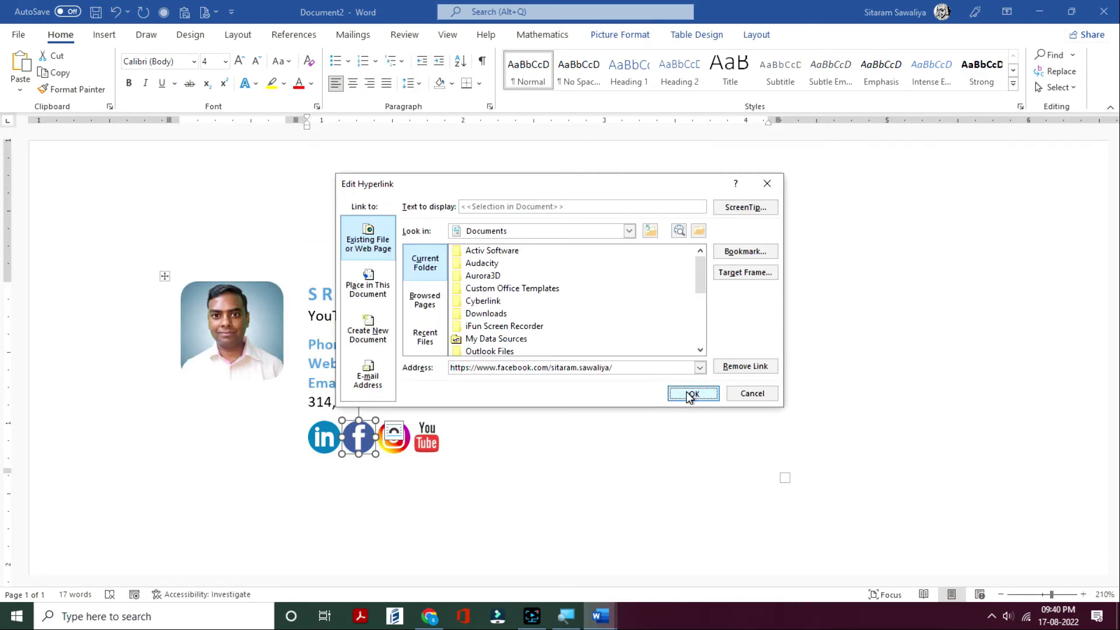
{"action": "left_click", "coordinate": [692, 393]}
Point the Instagram icon's link at the Instagram profile address
{"action": "key", "text": "alt+Tab"}
{"action": "key", "text": "alt+Tab"}
{"action": "right_click", "coordinate": [394, 437]}
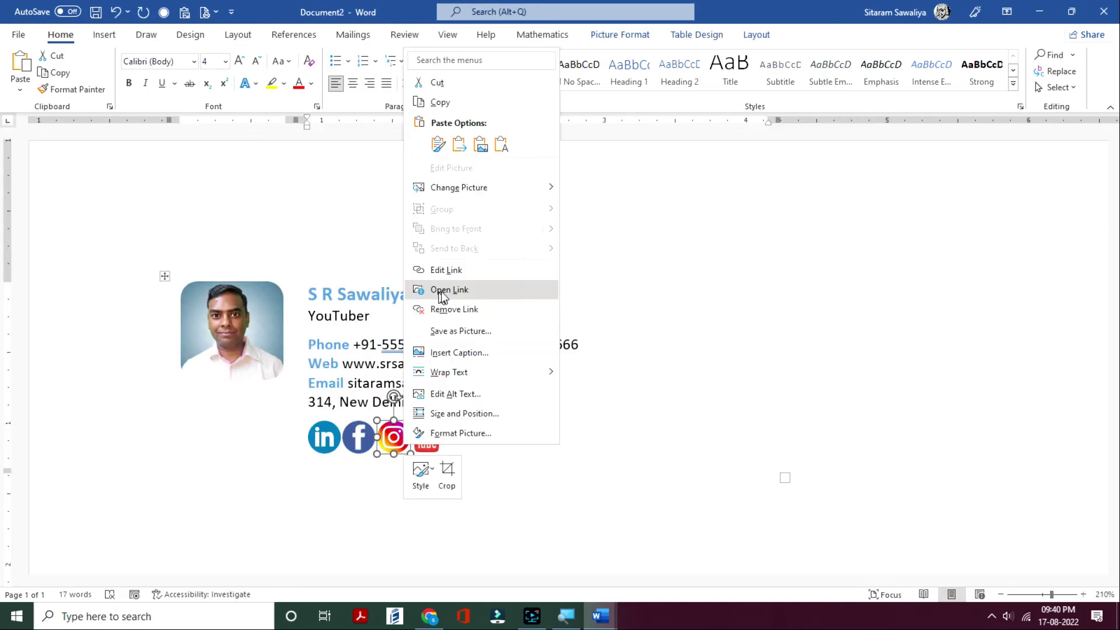
{"action": "left_click", "coordinate": [445, 269]}
{"action": "left_click", "coordinate": [690, 393]}
{"action": "key", "text": "alt+Tab"}
{"action": "scroll", "coordinate": [412, 362], "scroll_direction": "up", "scroll_amount": 5}
{"action": "key", "text": "alt+Tab"}
Update the YouTube icon's link to the YouTube channel address
{"action": "left_click", "coordinate": [429, 432]}
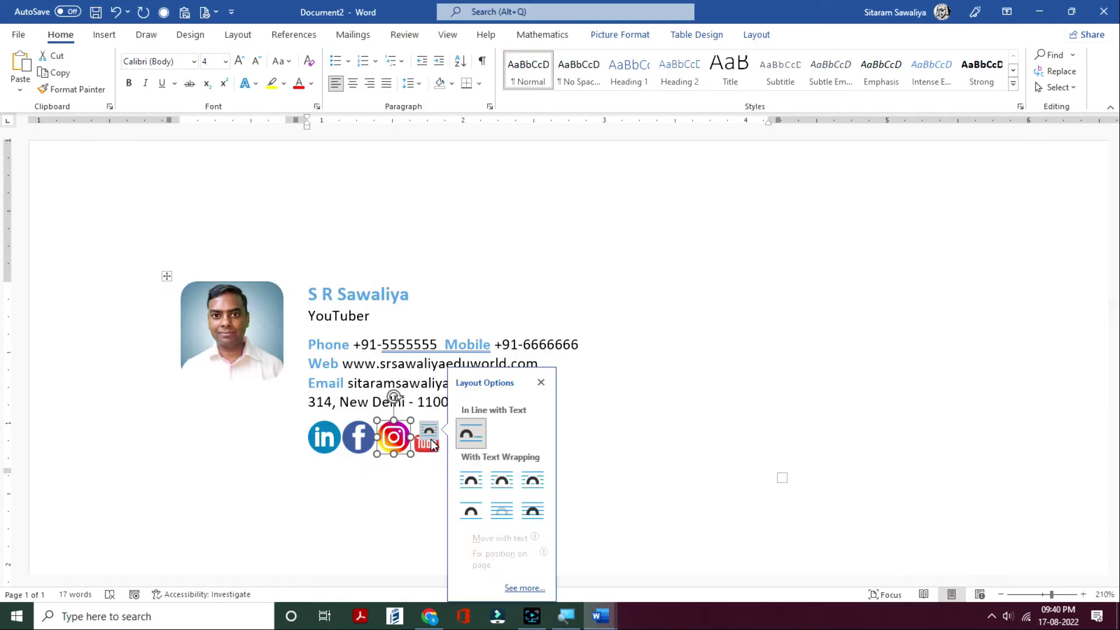
{"action": "right_click", "coordinate": [432, 444]}
{"action": "left_click", "coordinate": [475, 275]}
{"action": "key", "text": "Return"}
{"action": "left_click", "coordinate": [461, 481]}
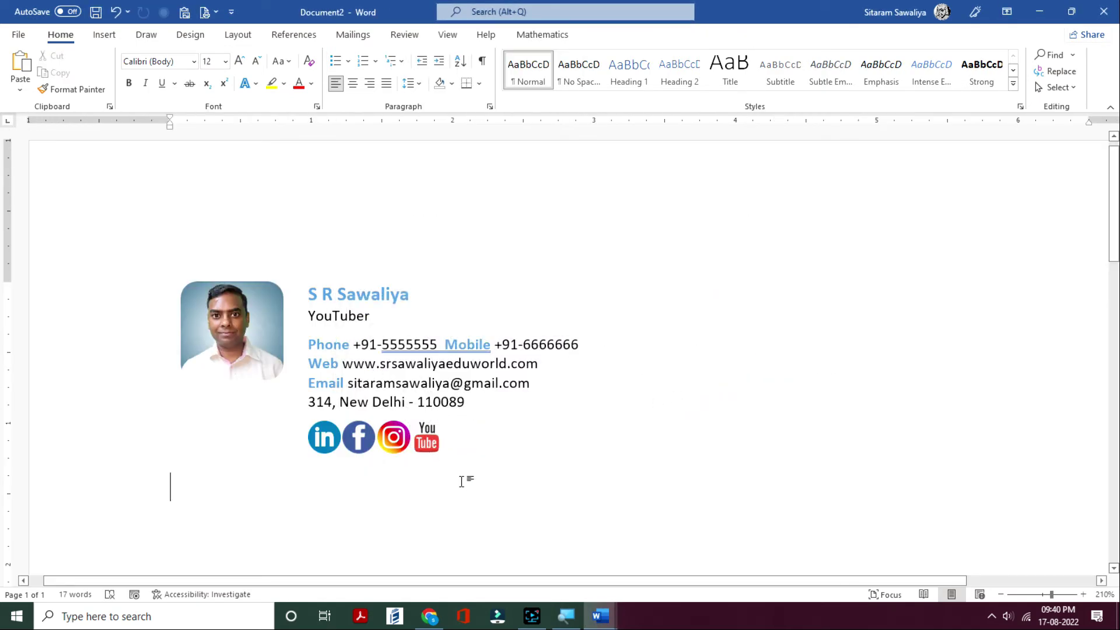
Add a left border to the contact details cell as a vertical divider
{"action": "left_click", "coordinate": [302, 290]}
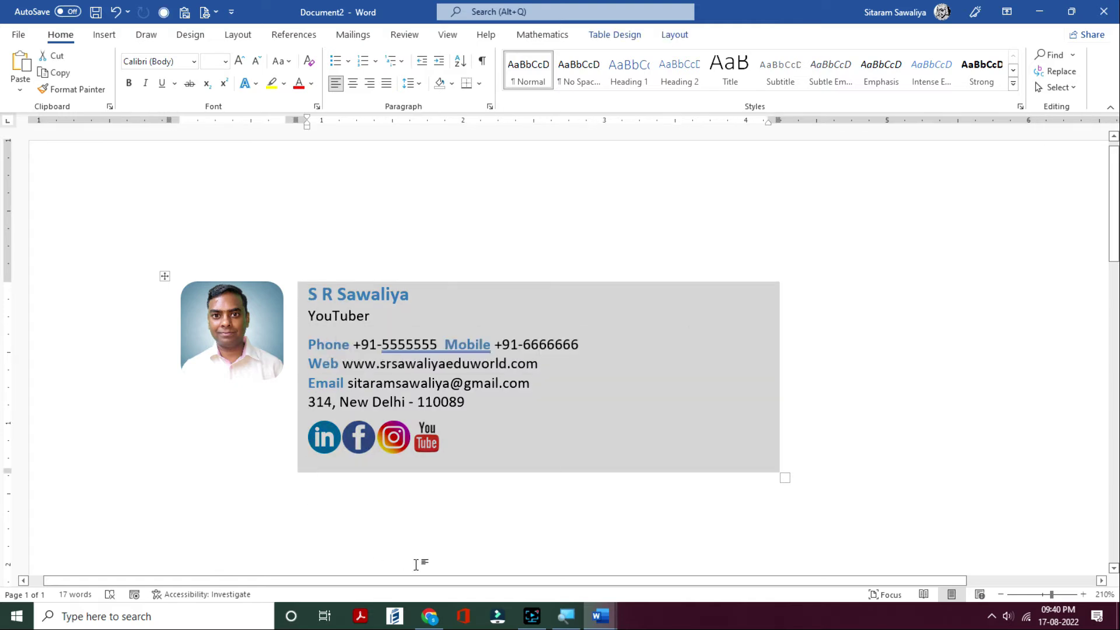
{"action": "left_click", "coordinate": [478, 82]}
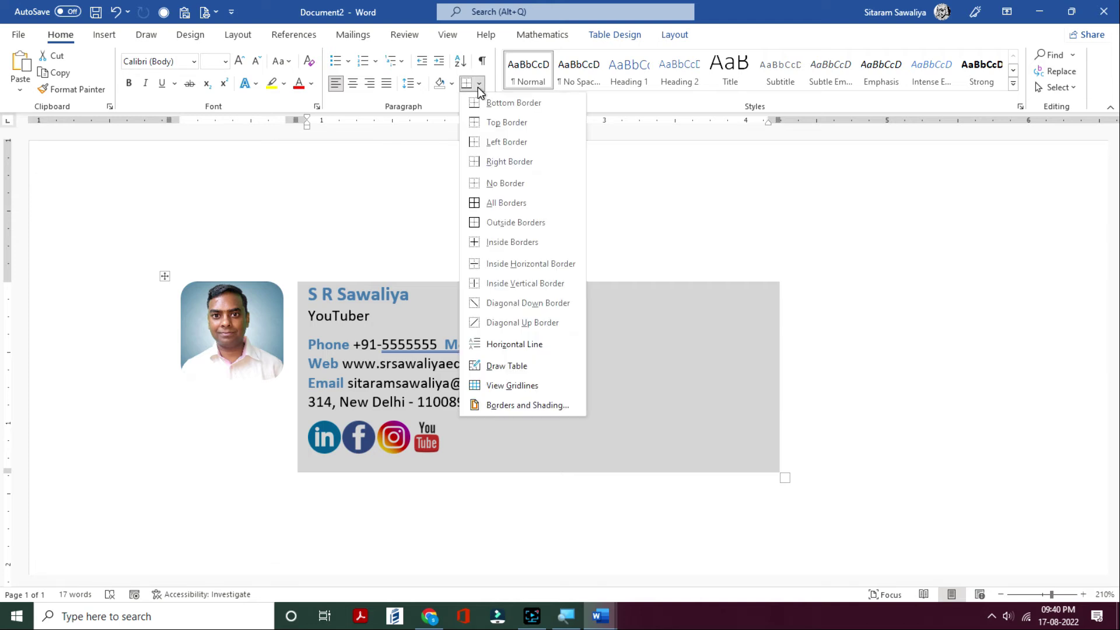
{"action": "left_click", "coordinate": [502, 142]}
{"action": "left_click", "coordinate": [531, 467]}
Bold YouTuber and copy the Phone label's blue formatting onto YouTuber and the name
{"action": "double_click", "coordinate": [331, 315]}
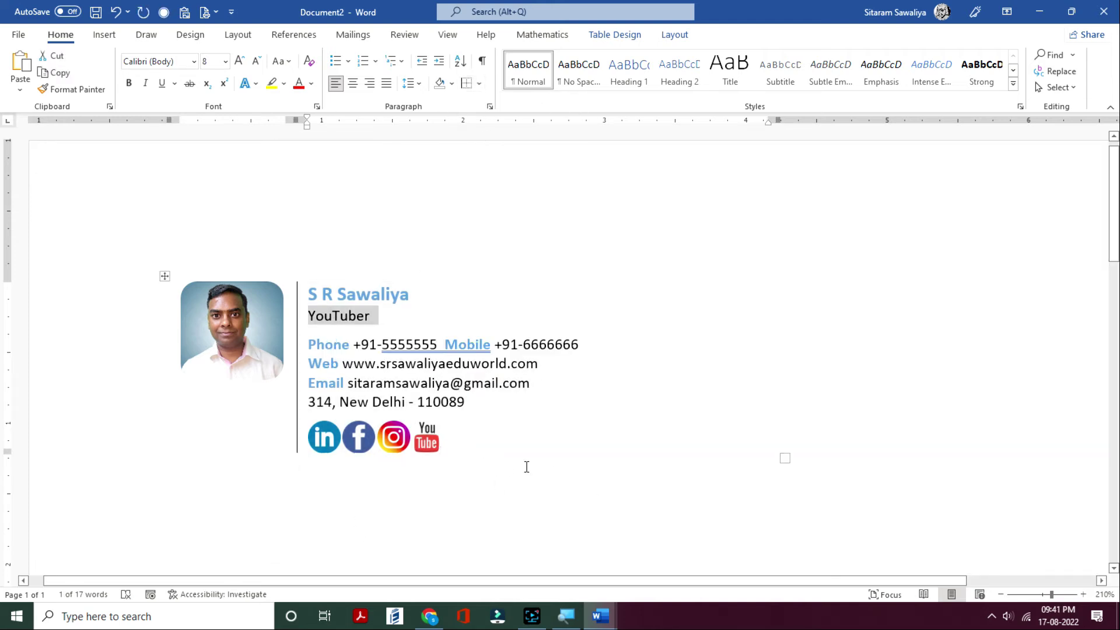
{"action": "key", "text": "ctrl+b"}
{"action": "left_click_drag", "start_coordinate": [306, 295], "coordinate": [411, 296]}
{"action": "left_click", "coordinate": [72, 88]}
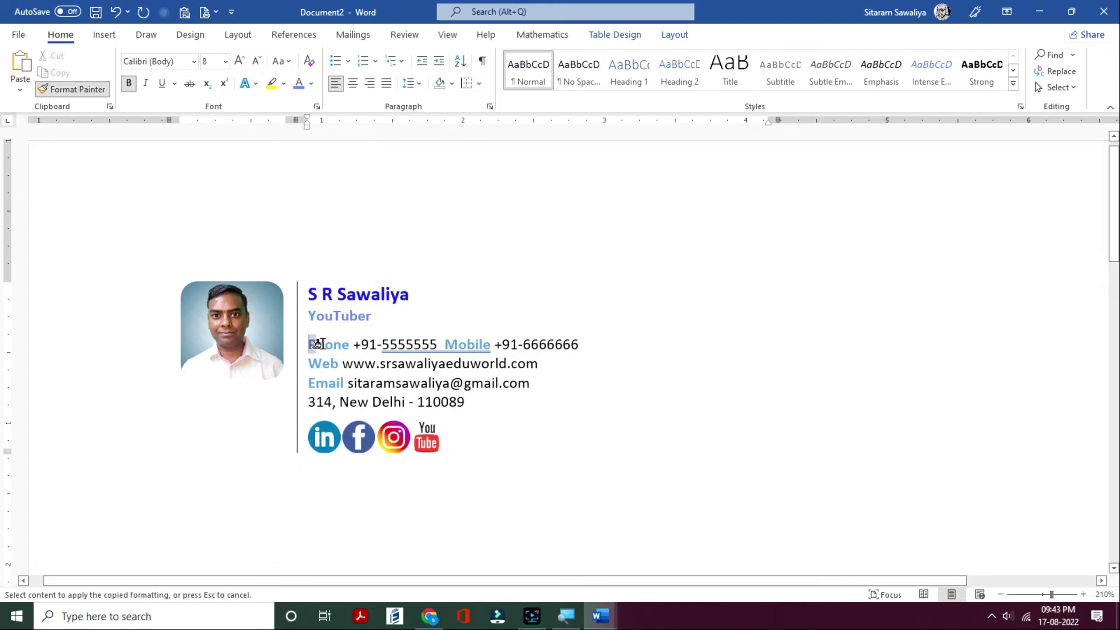
{"action": "mouse_move", "coordinate": [309, 344]}
{"action": "left_mouse_down"}
{"action": "mouse_move", "coordinate": [350, 344]}
{"action": "mouse_move", "coordinate": [312, 317]}
{"action": "left_mouse_up"}
{"action": "left_click", "coordinate": [72, 89]}
{"action": "left_click", "coordinate": [312, 317]}
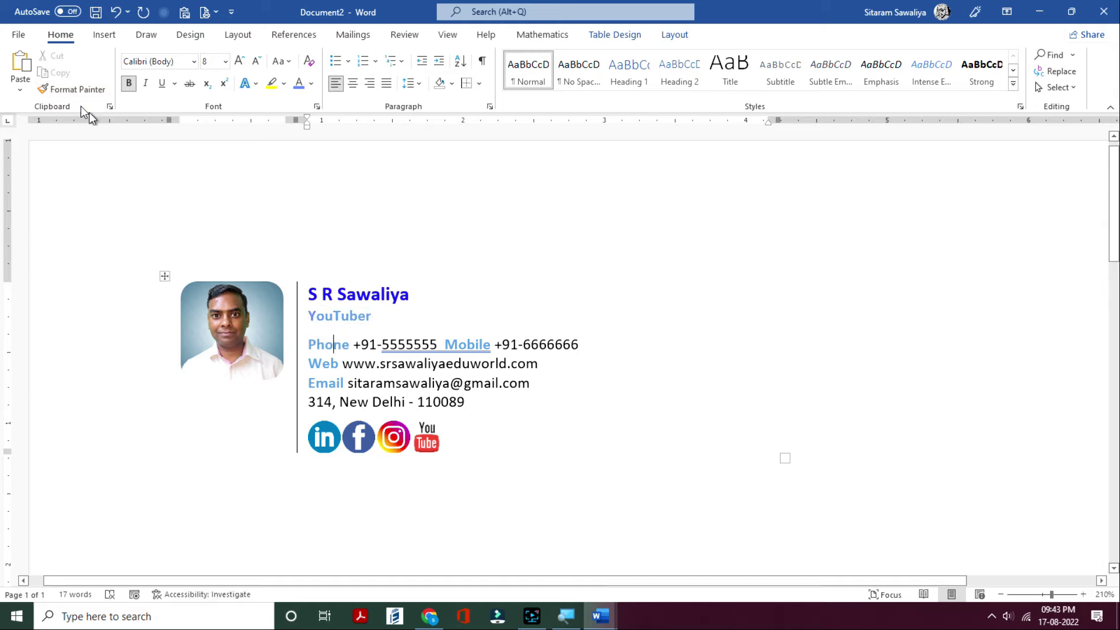
{"action": "left_click", "coordinate": [72, 89]}
{"action": "left_click_drag", "start_coordinate": [420, 294], "coordinate": [308, 295]}
Increase YouTuber's font size by one step
{"action": "left_click", "coordinate": [239, 60]}
{"action": "left_click", "coordinate": [239, 61]}
{"action": "left_click", "coordinate": [577, 490]}
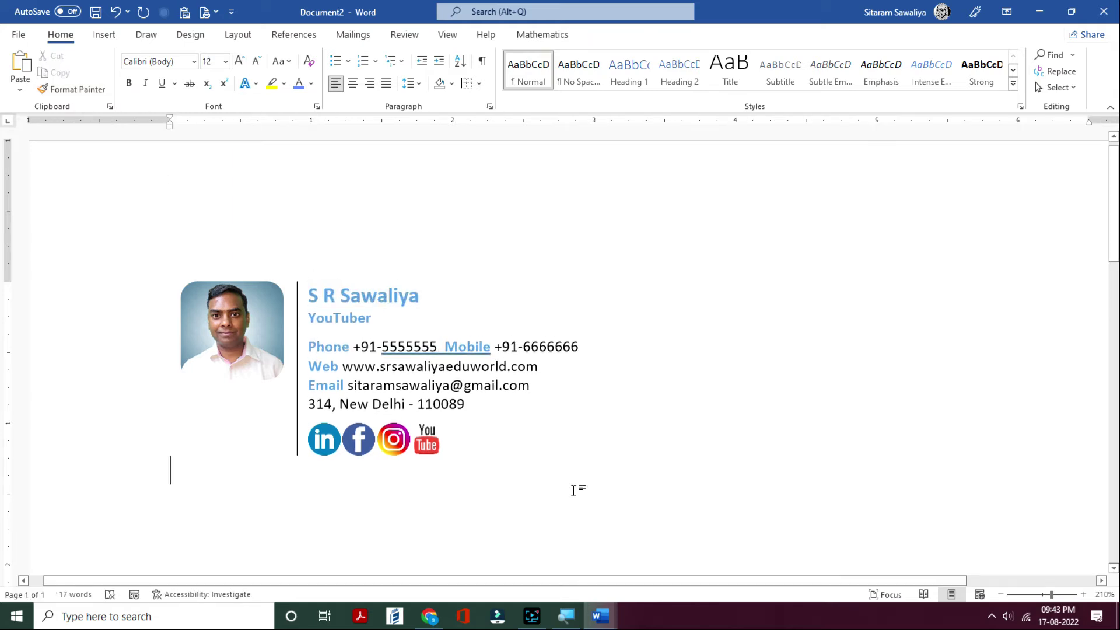
{"action": "left_click_drag", "start_coordinate": [373, 317], "coordinate": [309, 317]}
{"action": "left_click", "coordinate": [240, 61]}
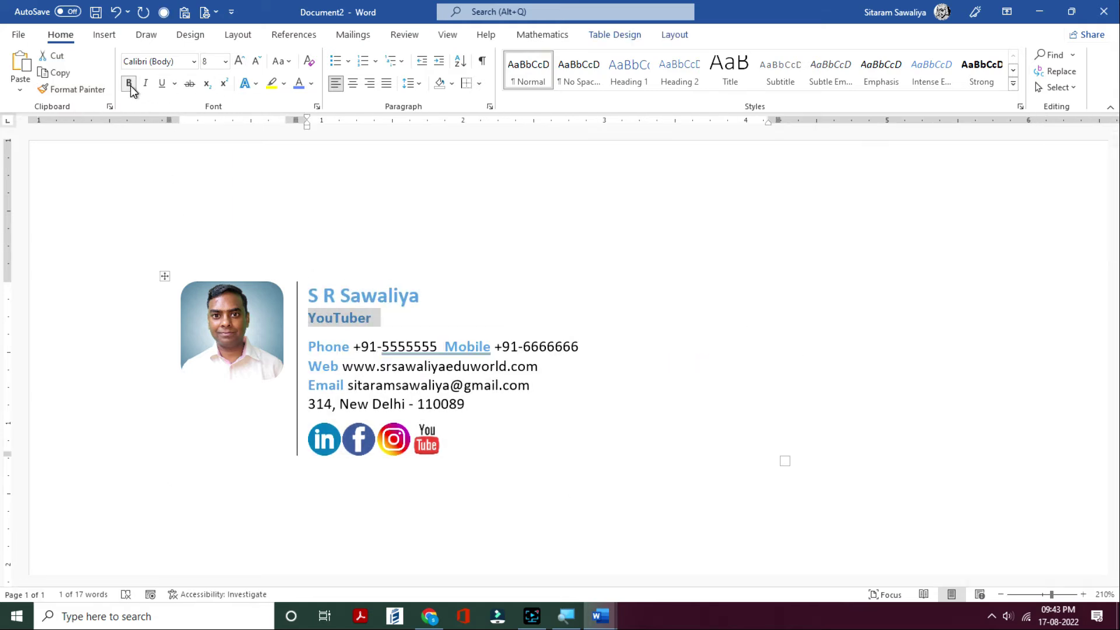
{"action": "left_click", "coordinate": [582, 466]}
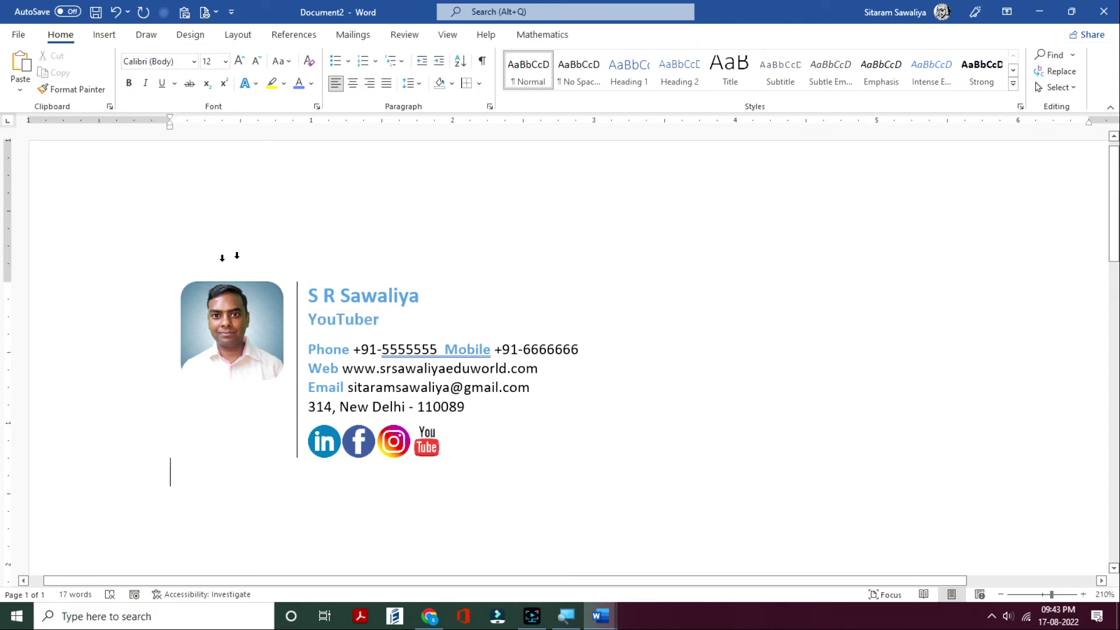
{"action": "left_click", "coordinate": [329, 258]}
{"action": "left_click", "coordinate": [724, 510]}
Search Google in a new tab for 'with best regards picture'
{"action": "left_click", "coordinate": [563, 256]}
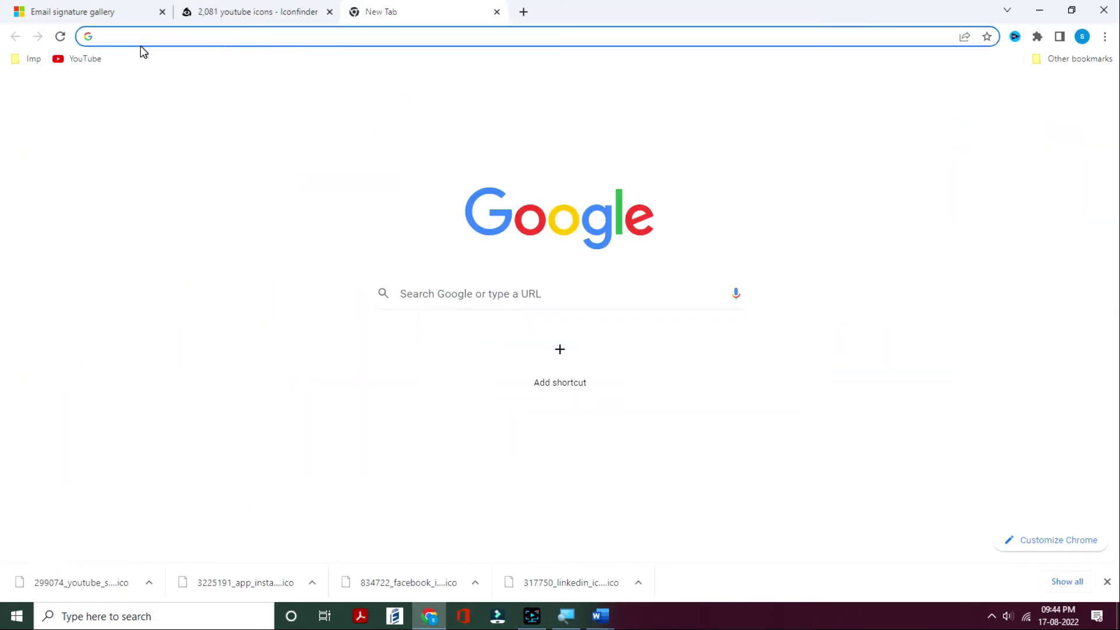
{"action": "type", "text": "best regards"}
{"action": "key", "text": "Home"}
{"action": "type", "text": "with"}
{"action": "key", "text": "End"}
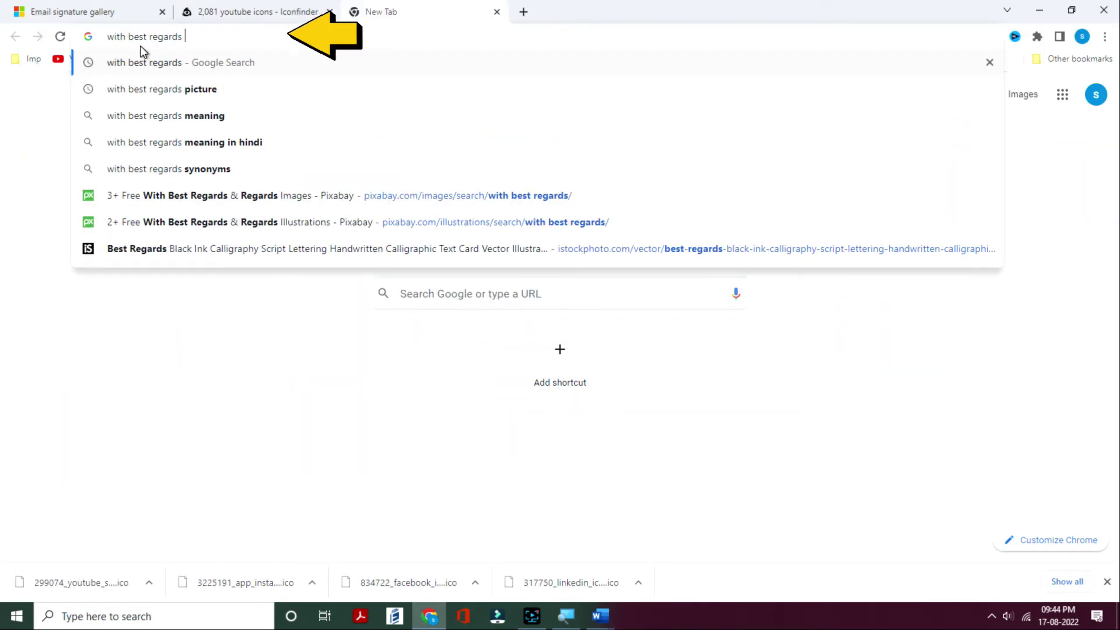
{"action": "type", "text": "picture"}
{"action": "key", "text": "Return"}
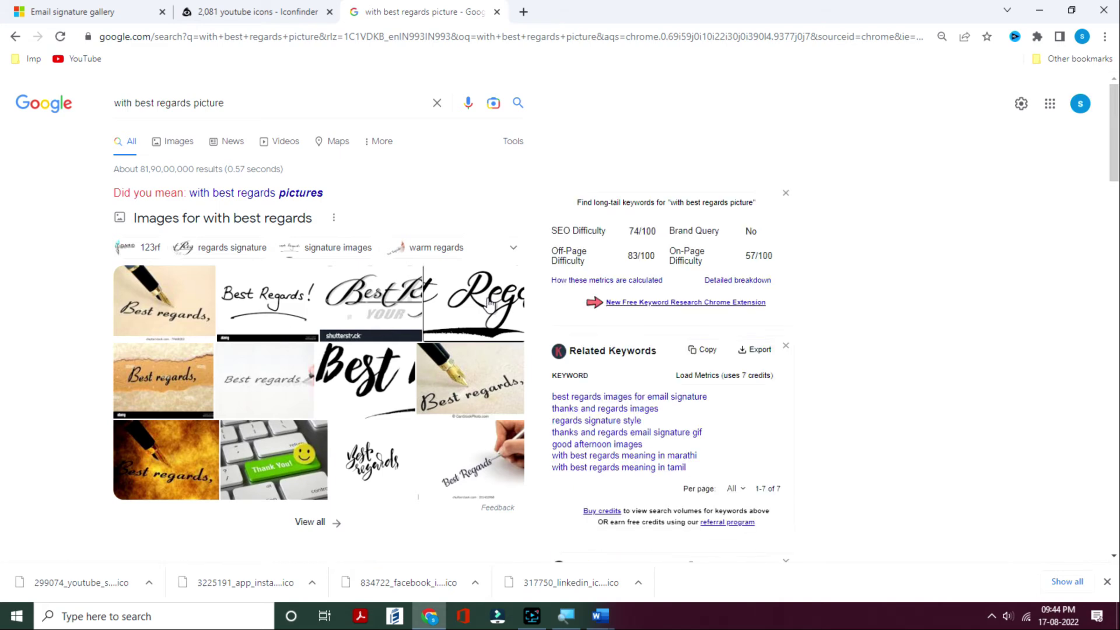
Copy the calligraphic 'Best regards,' image from the results
{"action": "left_click", "coordinate": [489, 304]}
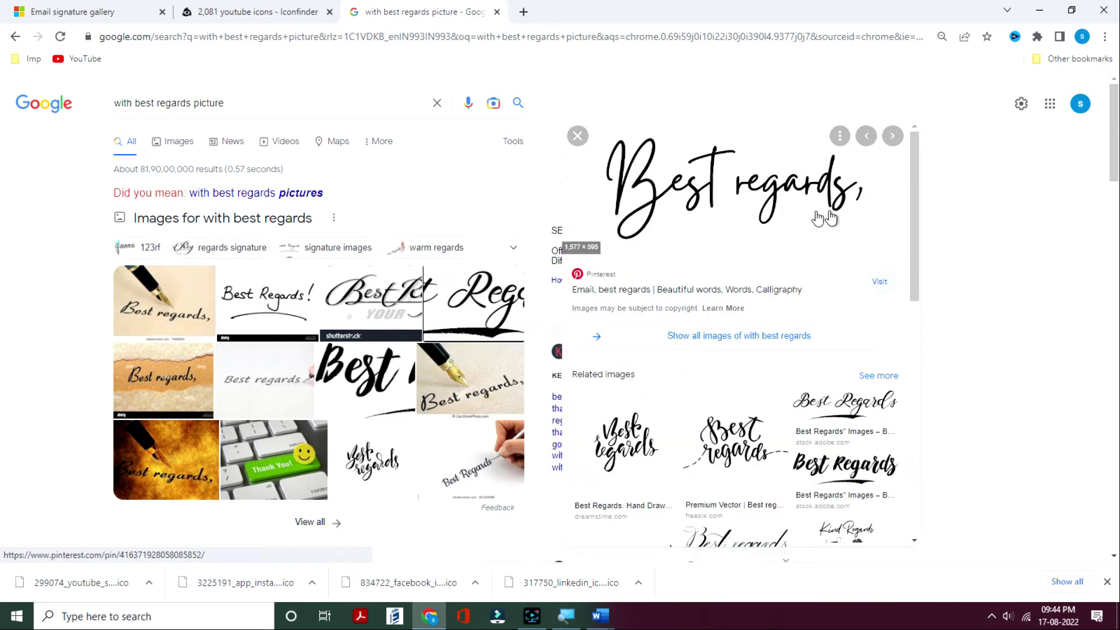
{"action": "right_click", "coordinate": [744, 194]}
{"action": "left_click", "coordinate": [769, 364]}
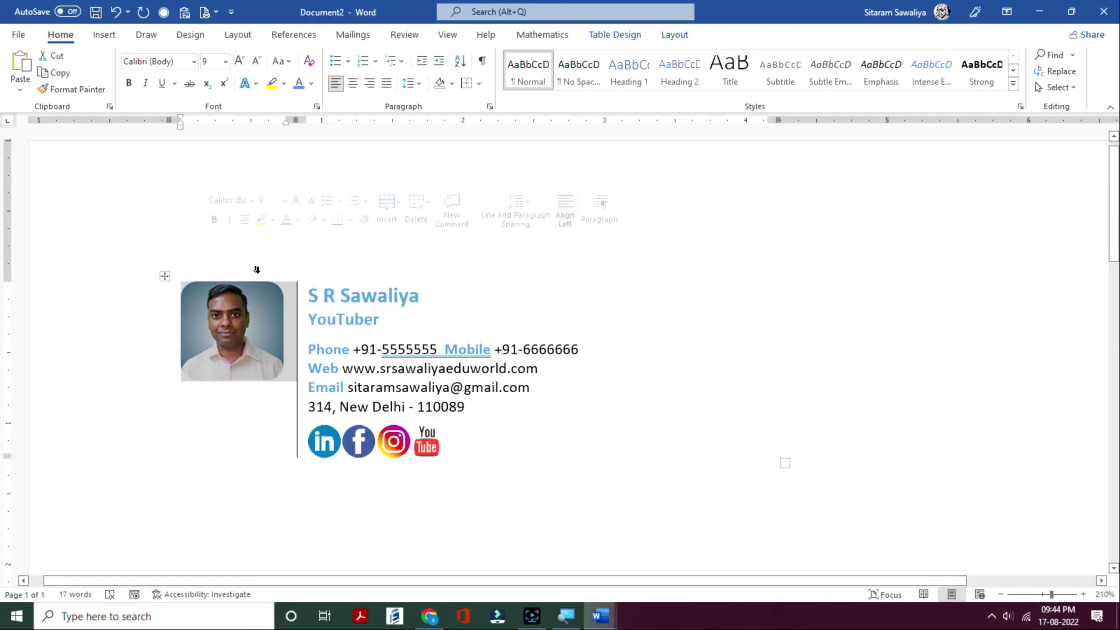
Paste the 'Best regards,' picture above the signature table and shrink it small above the photo
{"action": "left_click", "coordinate": [340, 278]}
{"action": "key", "text": "ctrl+Home"}
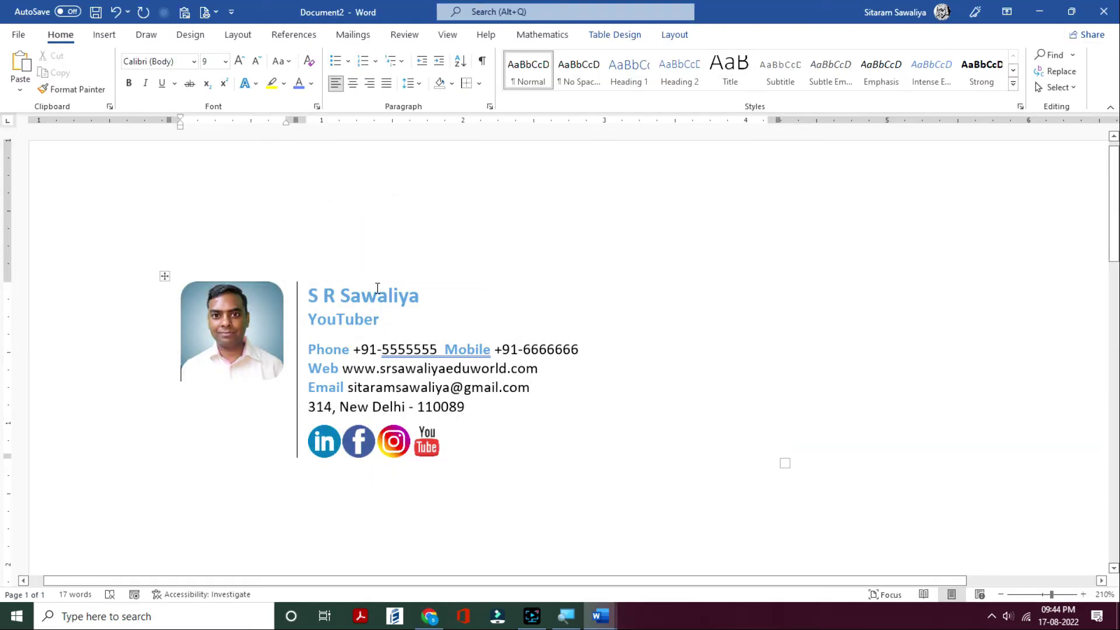
{"action": "key", "text": "Return"}
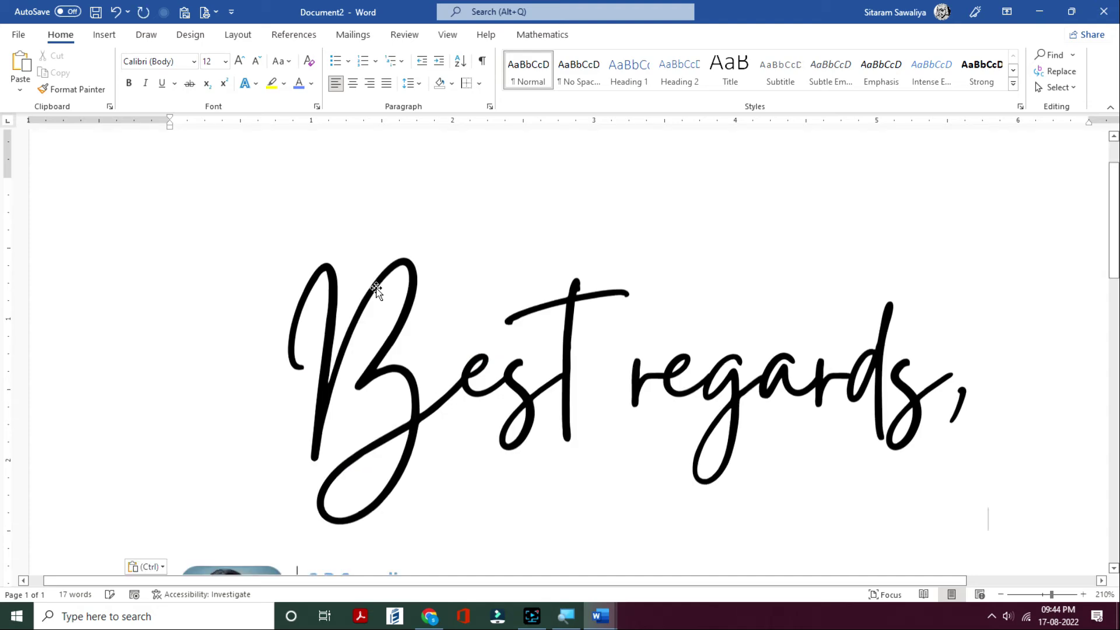
{"action": "left_click", "coordinate": [346, 292]}
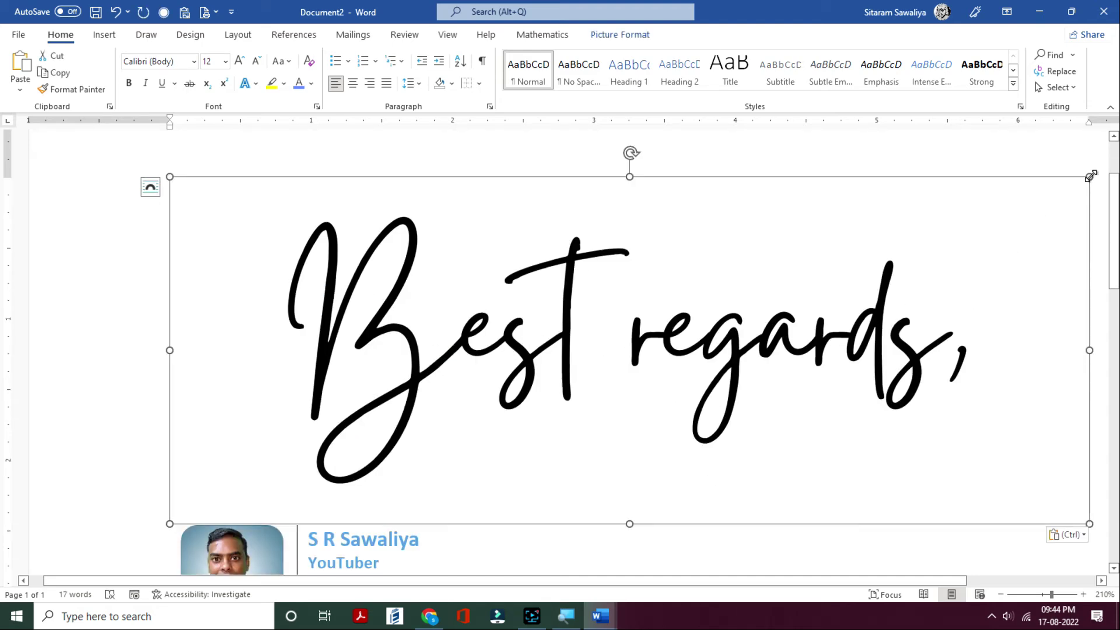
{"action": "mouse_move", "coordinate": [1090, 175]}
{"action": "left_mouse_down"}
{"action": "mouse_move", "coordinate": [732, 379]}
{"action": "mouse_move", "coordinate": [292, 223]}
{"action": "left_mouse_up"}
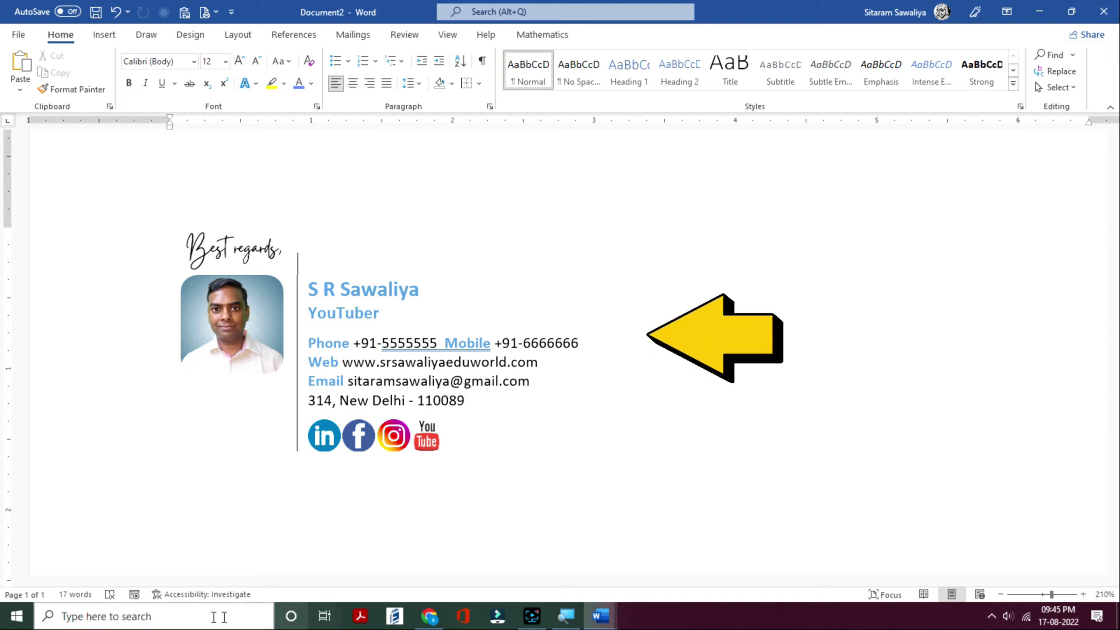
Launch Outlook from the recent apps and dismiss the Get Genuine Office notice
{"action": "left_click", "coordinate": [184, 623]}
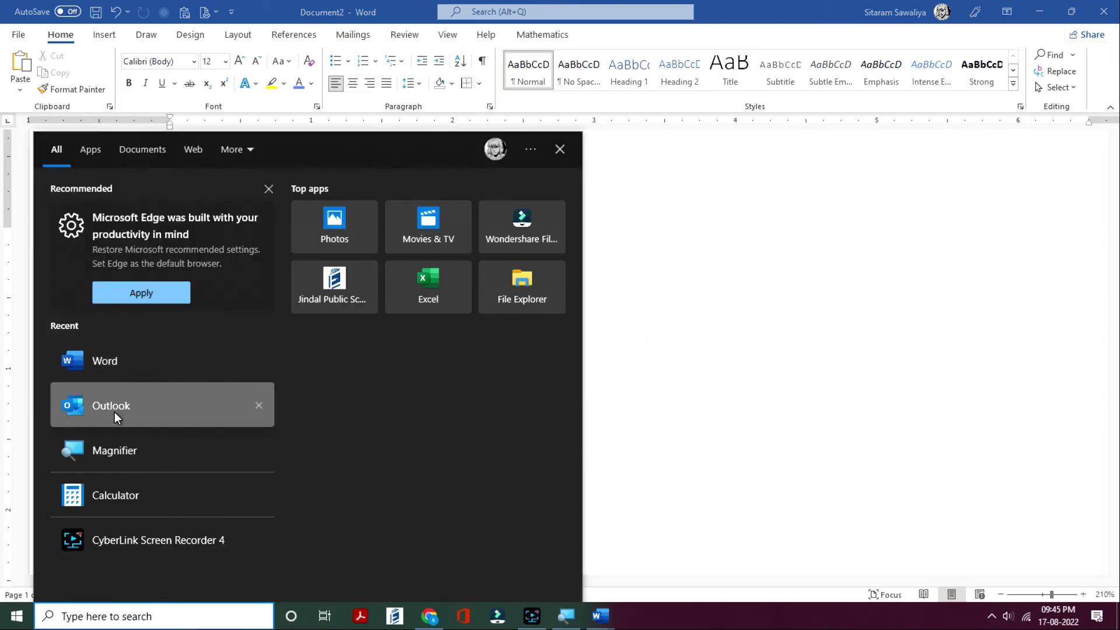
{"action": "left_click", "coordinate": [122, 412]}
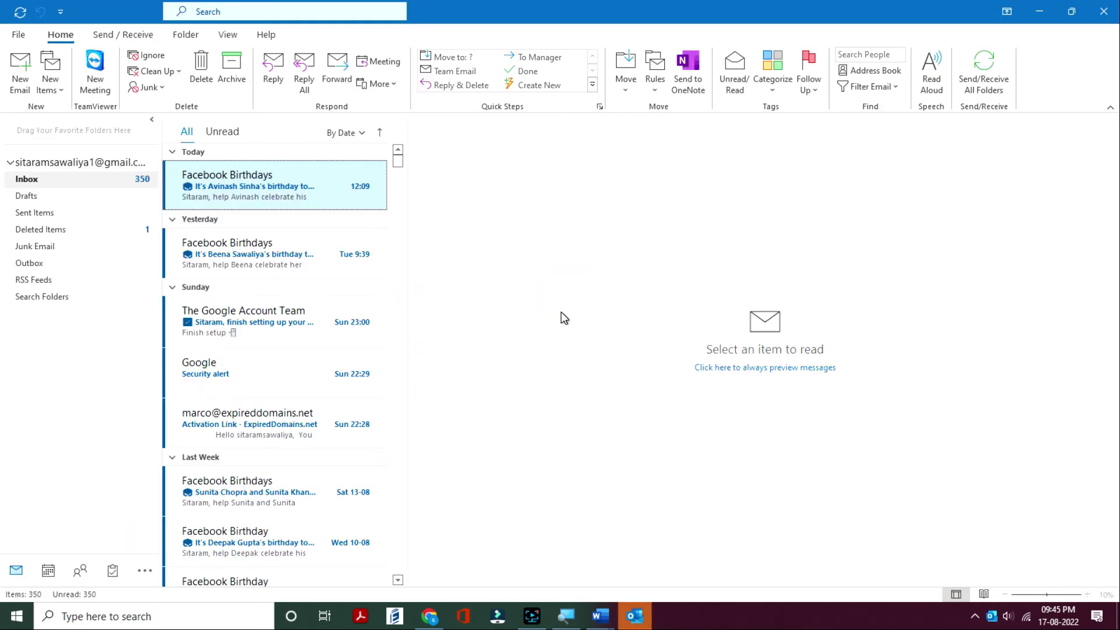
{"action": "left_click", "coordinate": [1108, 123]}
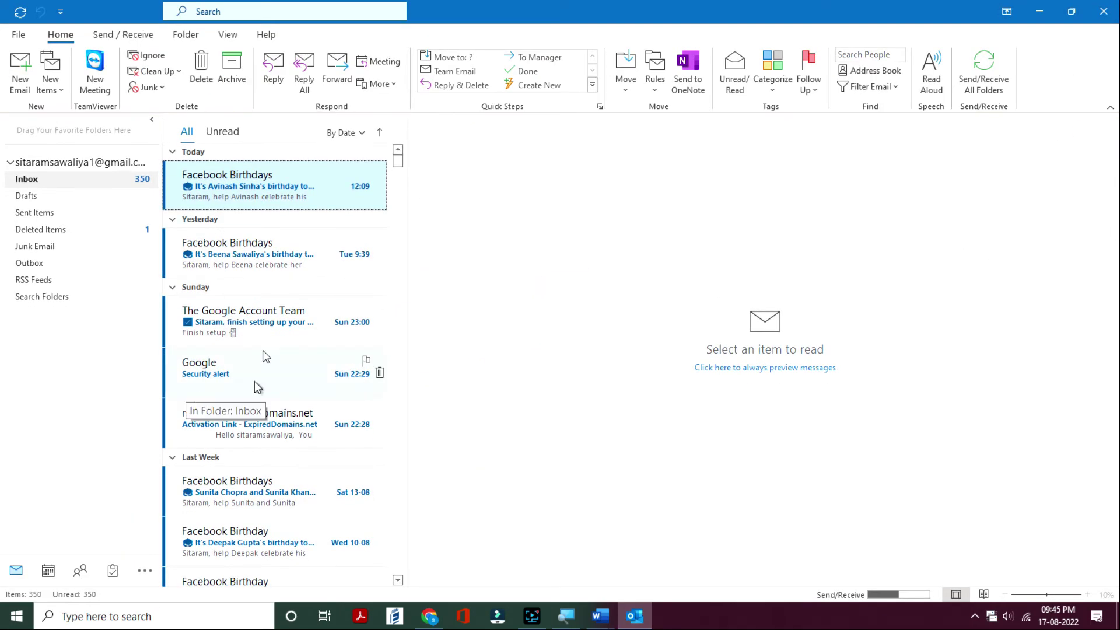
Start a new email and open Insert > Signature > Signatures
{"action": "left_click", "coordinate": [20, 84]}
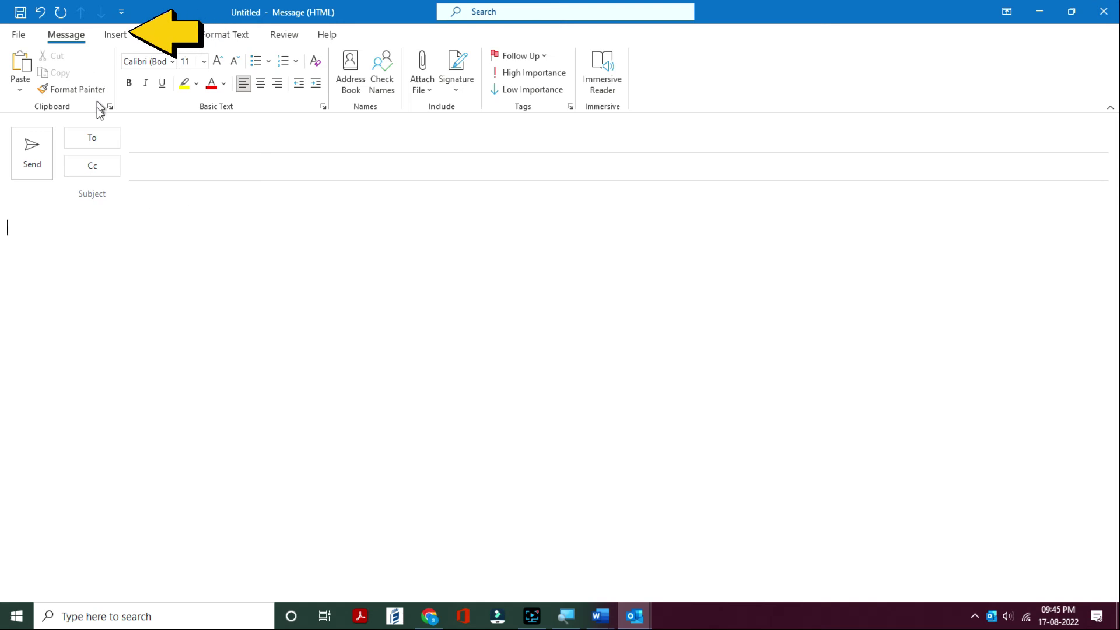
{"action": "left_click", "coordinate": [117, 39]}
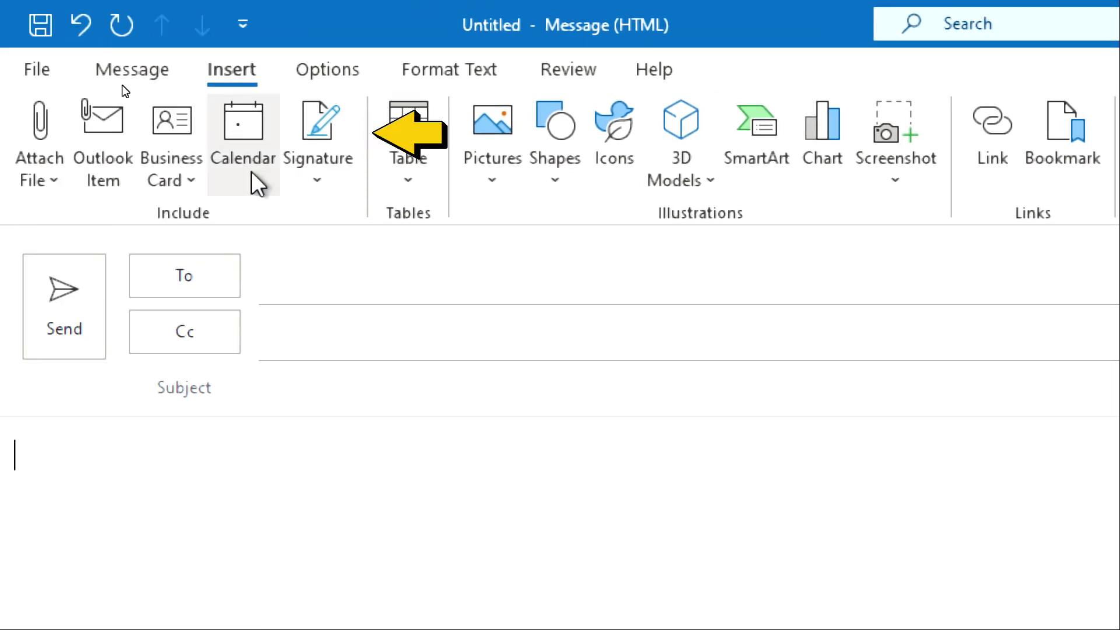
{"action": "left_click", "coordinate": [321, 175]}
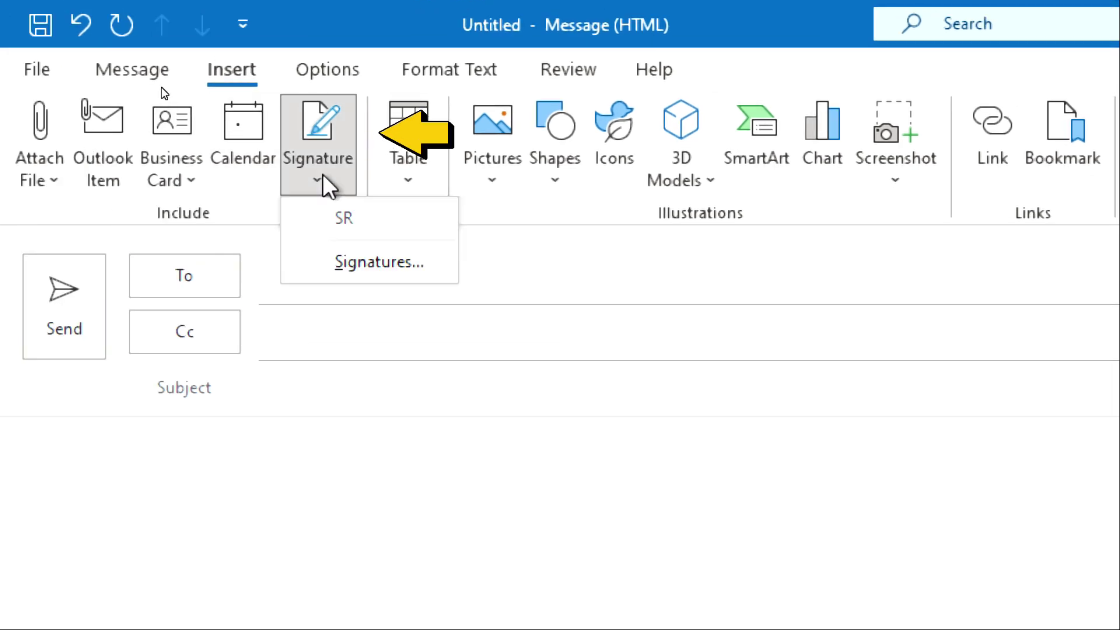
{"action": "left_click", "coordinate": [370, 269]}
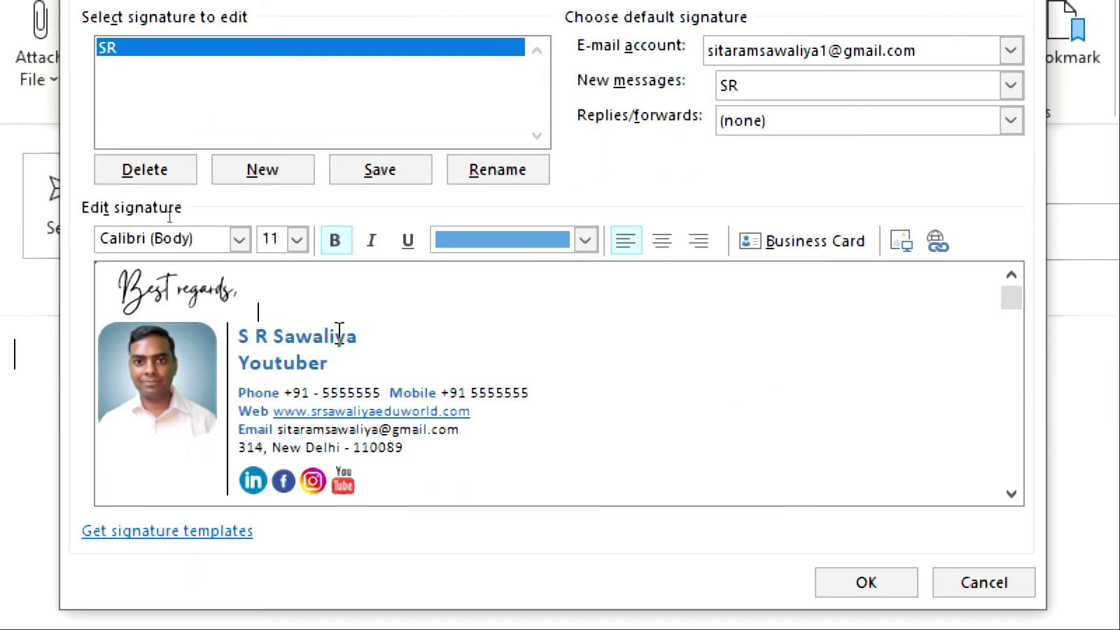
Create a new Outlook signature named SR2
{"action": "left_click", "coordinate": [310, 267]}
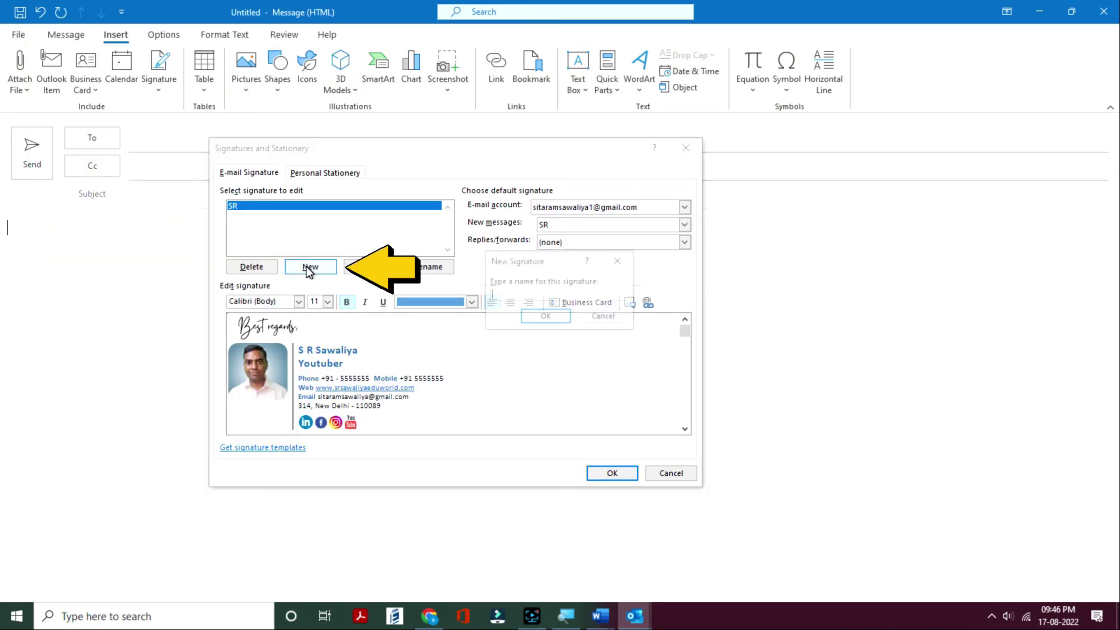
{"action": "type", "text": "SR2"}
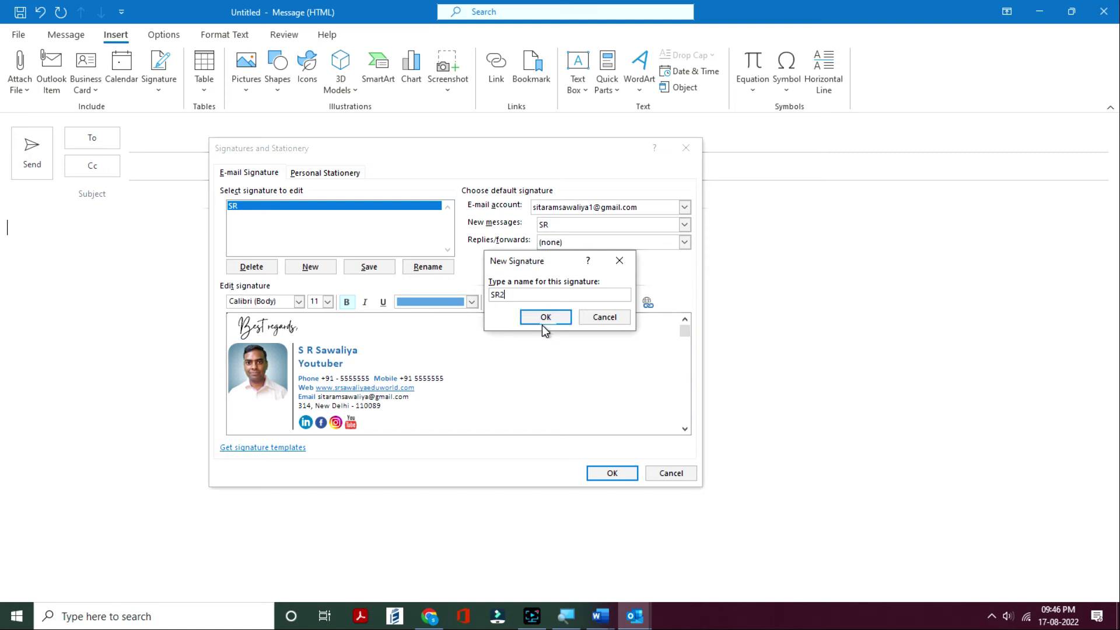
{"action": "key", "text": "Return"}
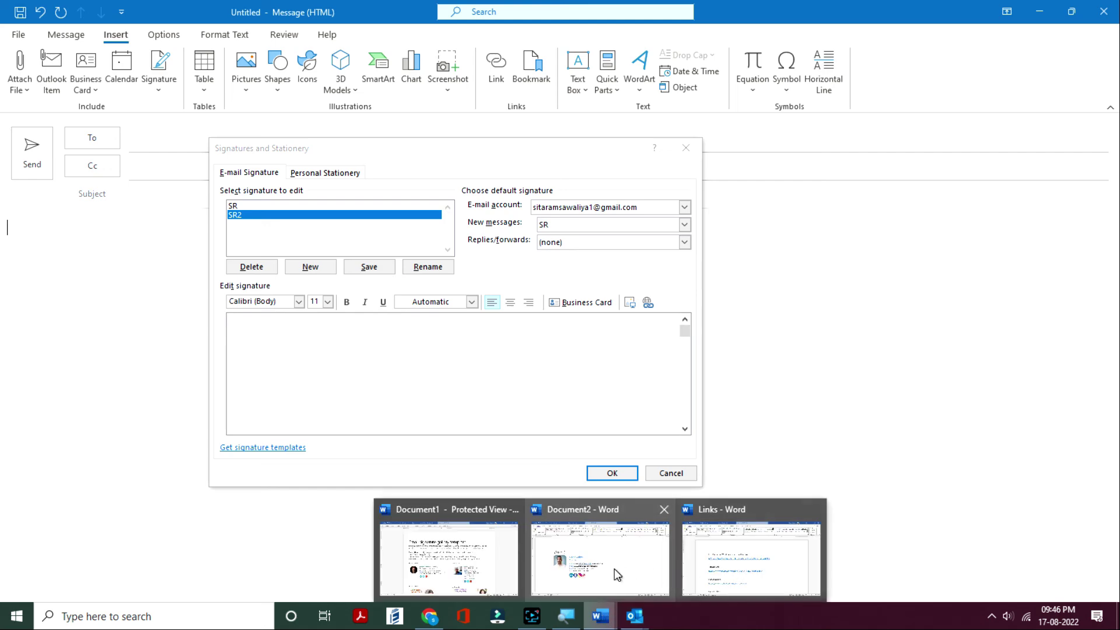
Copy the whole Word signature block and paste it into the SR2 editor
{"action": "left_click", "coordinate": [614, 569]}
{"action": "key", "text": "ctrl+a"}
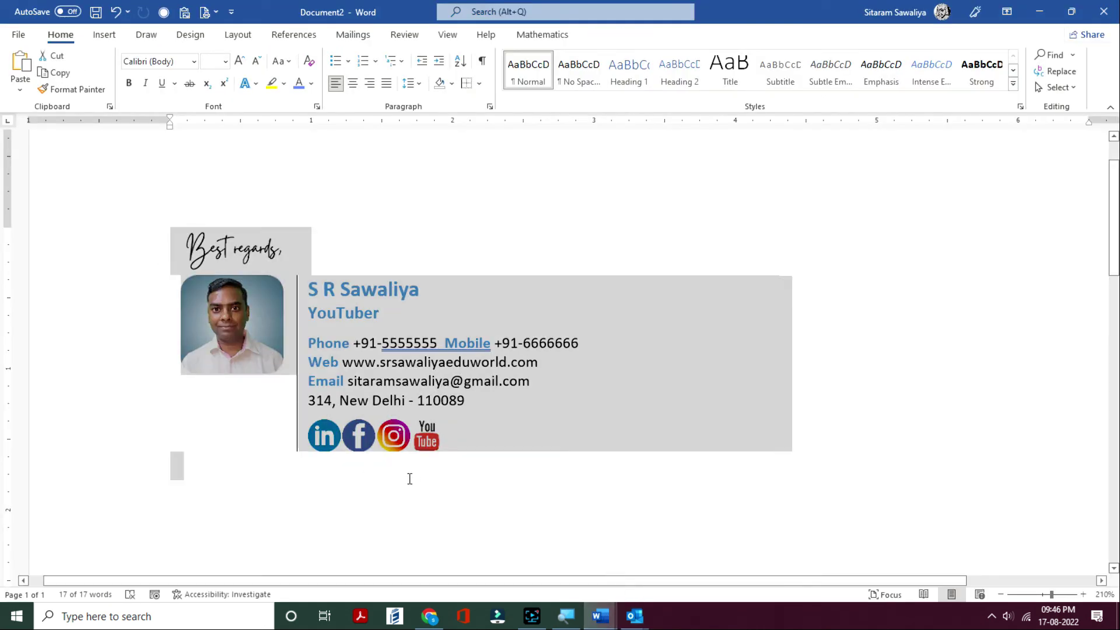
{"action": "key", "text": "ctrl+c"}
{"action": "left_click", "coordinate": [802, 485]}
{"action": "key", "text": "ctrl+v"}
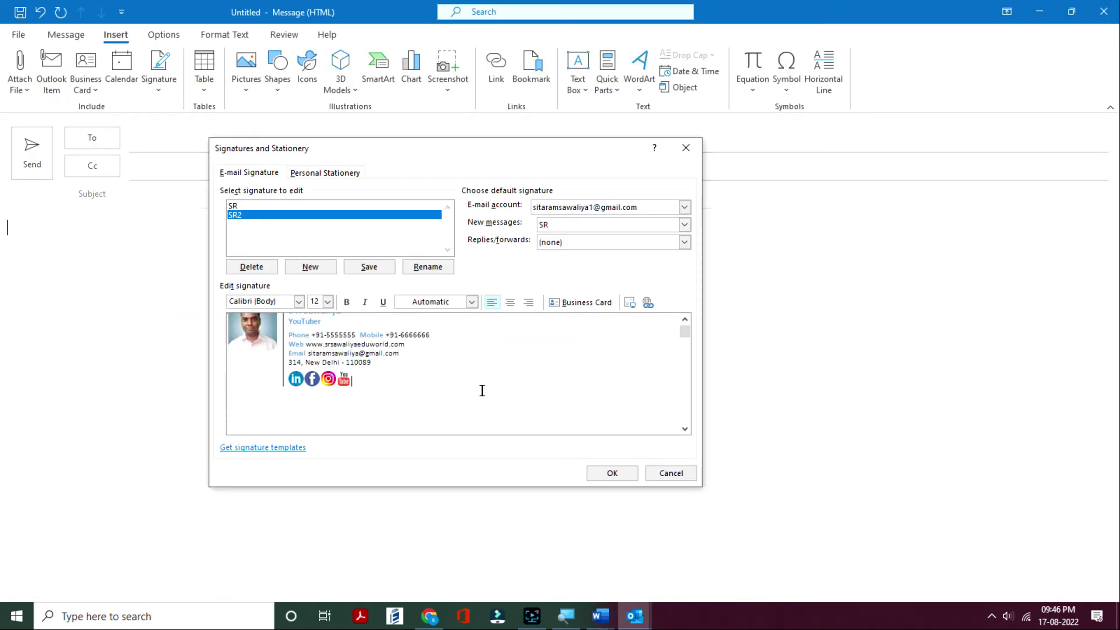
Colour the YouTuber, Phone and Web labels blue in the SR2 signature
{"action": "left_click", "coordinate": [685, 320]}
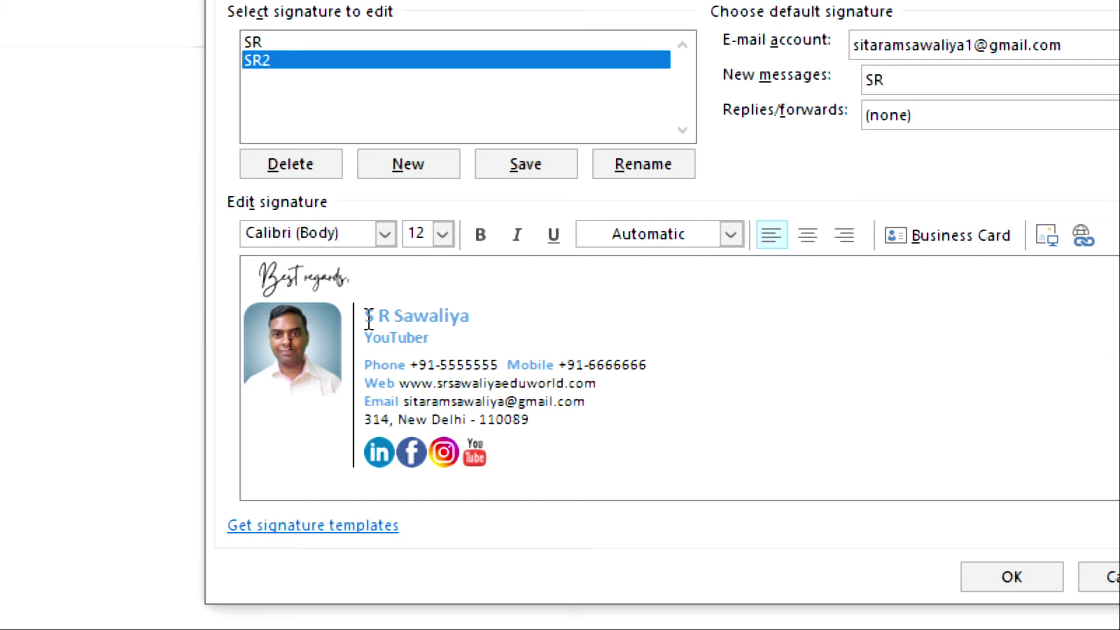
{"action": "left_click", "coordinate": [432, 302]}
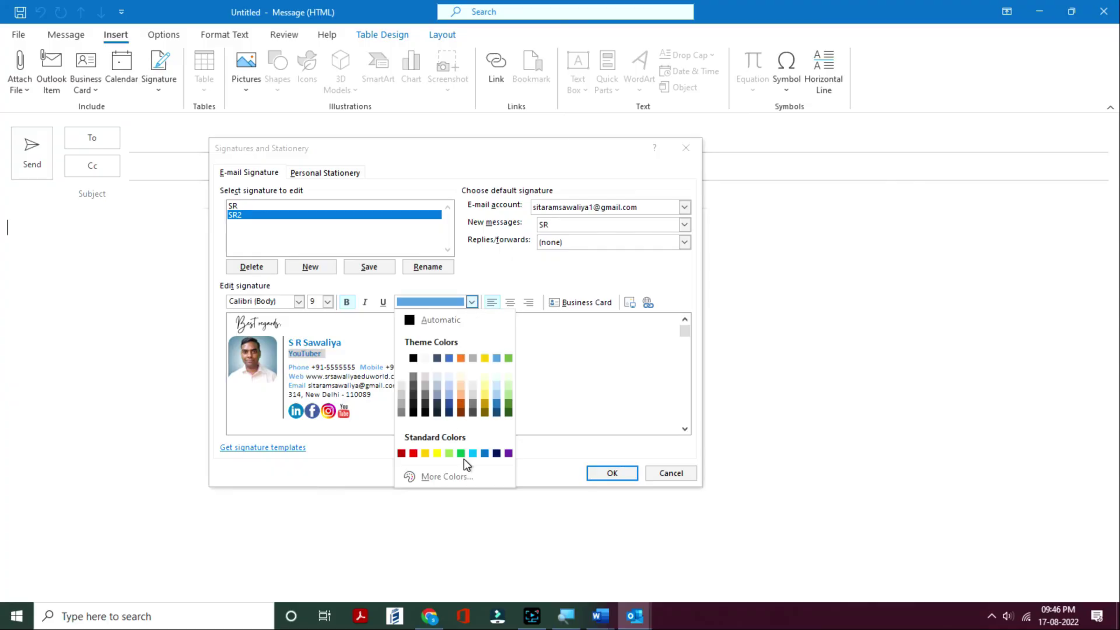
{"action": "left_click", "coordinate": [347, 394]}
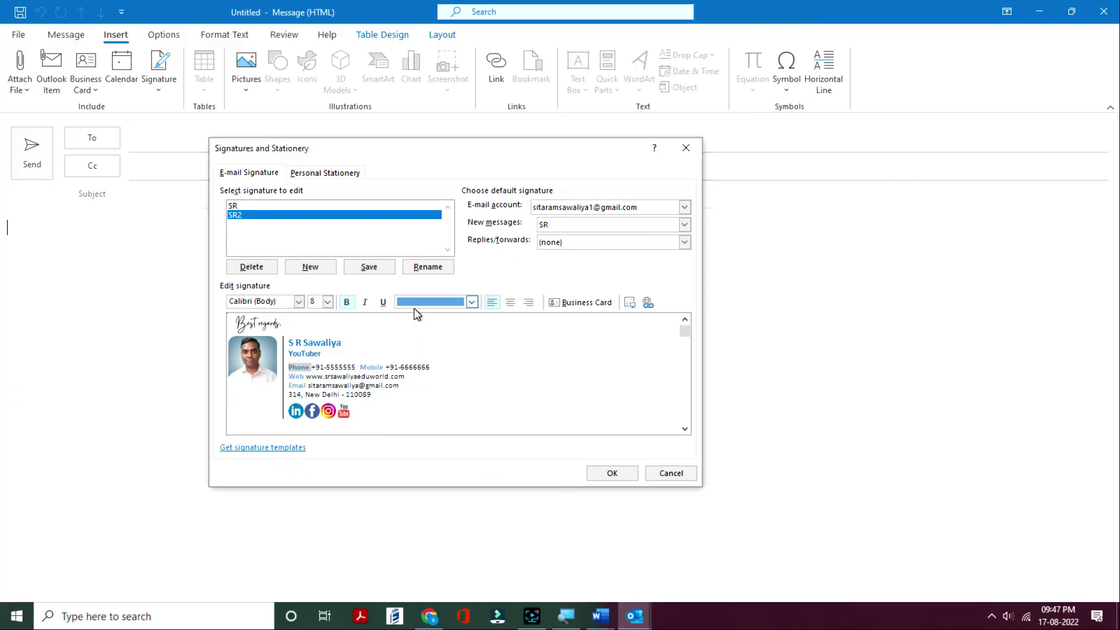
{"action": "left_click", "coordinate": [471, 302]}
{"action": "left_click", "coordinate": [481, 452]}
{"action": "left_click", "coordinate": [471, 301]}
{"action": "left_click", "coordinate": [474, 452]}
{"action": "double_click", "coordinate": [295, 376]}
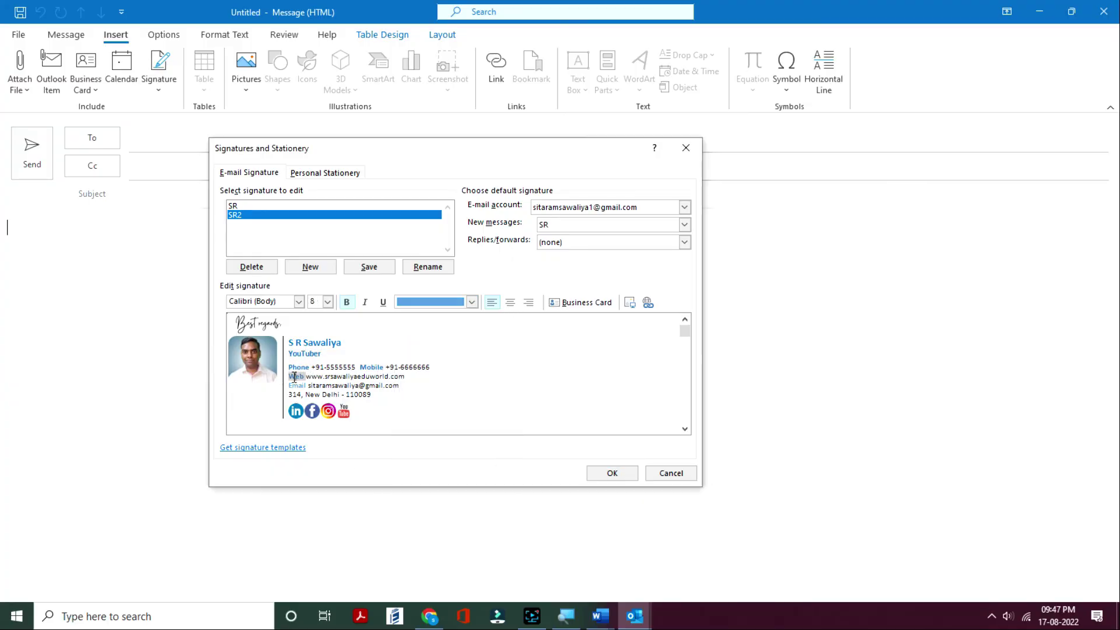
{"action": "left_click", "coordinate": [471, 301]}
{"action": "left_click", "coordinate": [464, 435]}
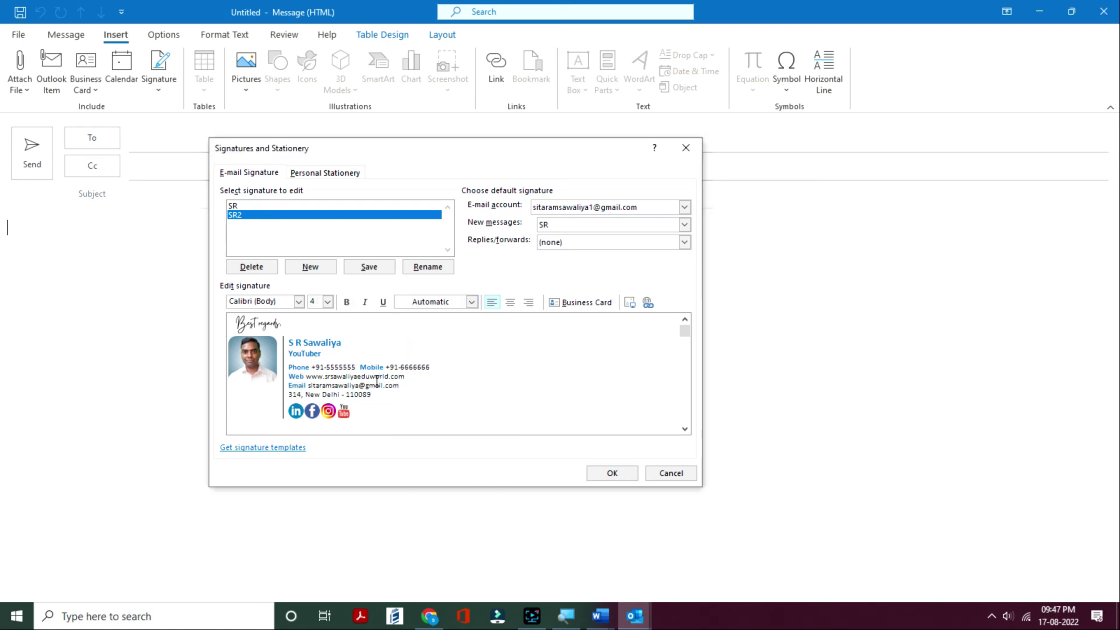
Make SR2 the default for new messages, save it and close the settings
{"action": "left_click", "coordinate": [542, 224]}
{"action": "left_click", "coordinate": [558, 254]}
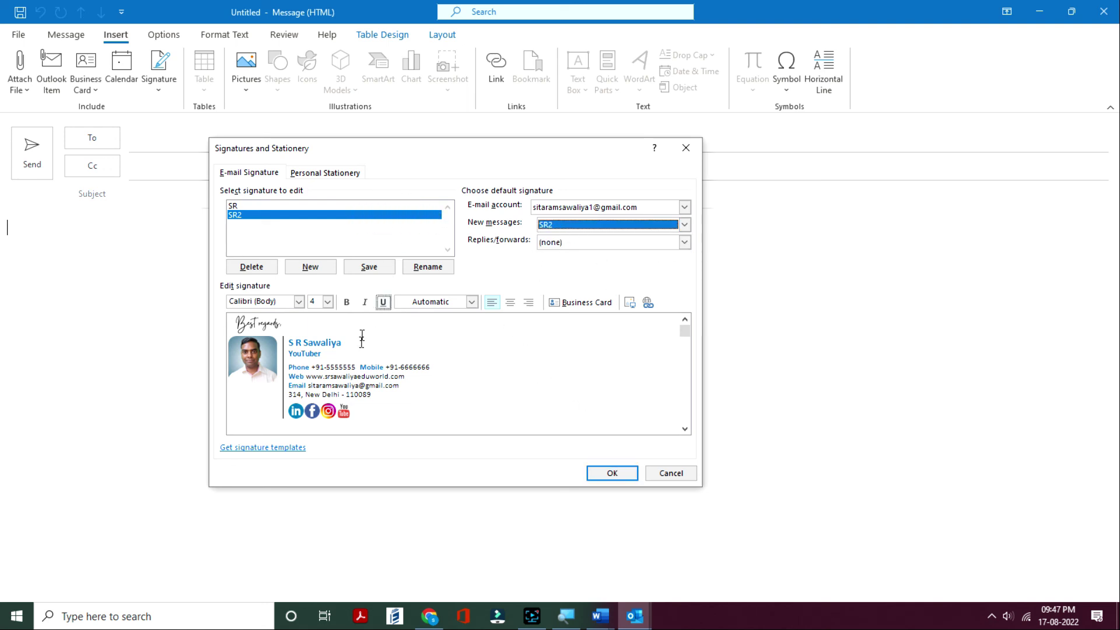
{"action": "left_click", "coordinate": [372, 268]}
{"action": "left_click", "coordinate": [626, 476]}
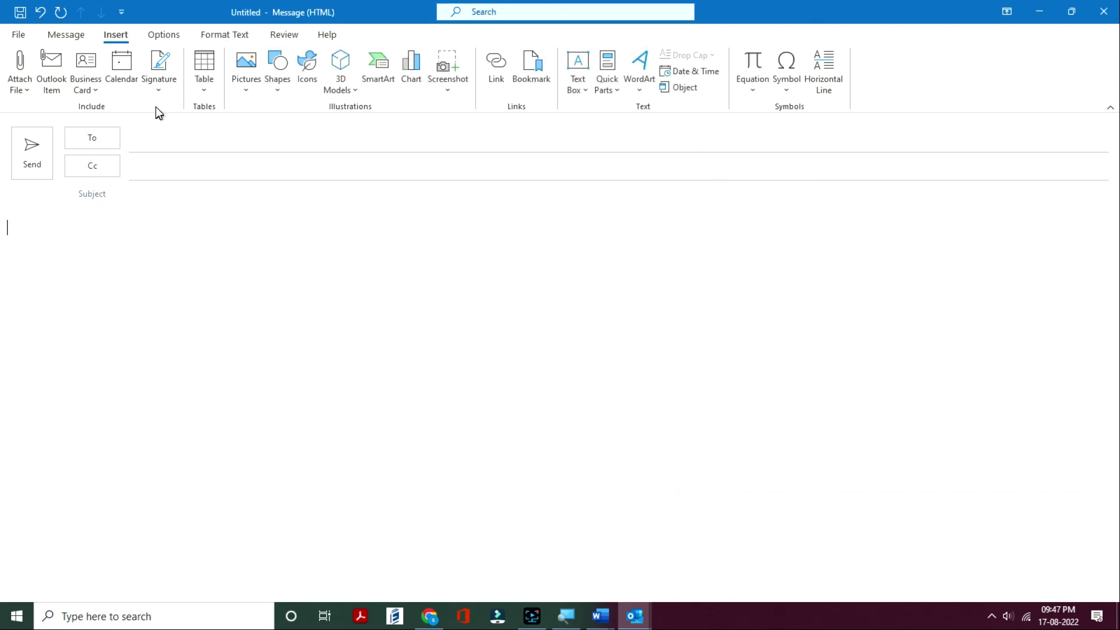
Insert the SR2 signature into the email and test its YouTube and Instagram icon links
{"action": "left_click", "coordinate": [160, 89]}
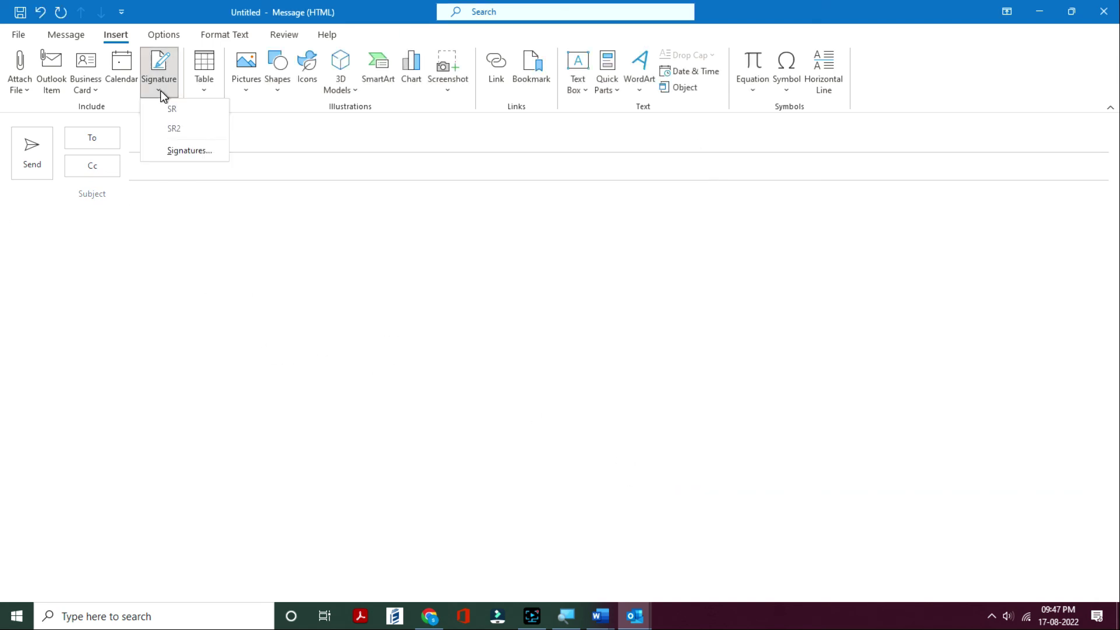
{"action": "left_click", "coordinate": [177, 129]}
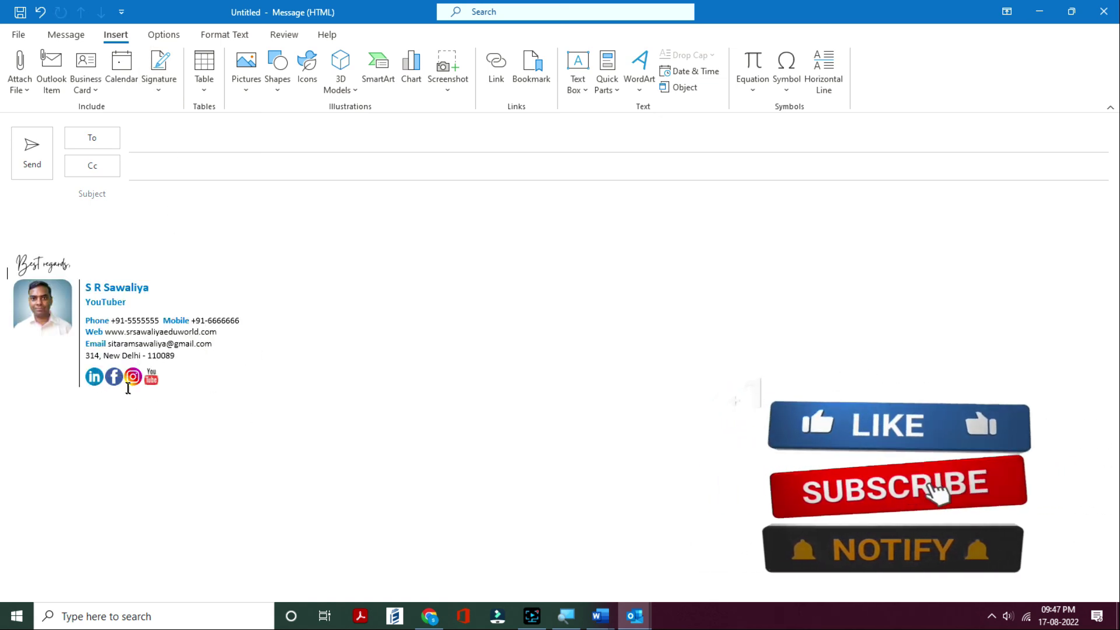
{"action": "left_click", "coordinate": [153, 380], "text": "ctrl"}
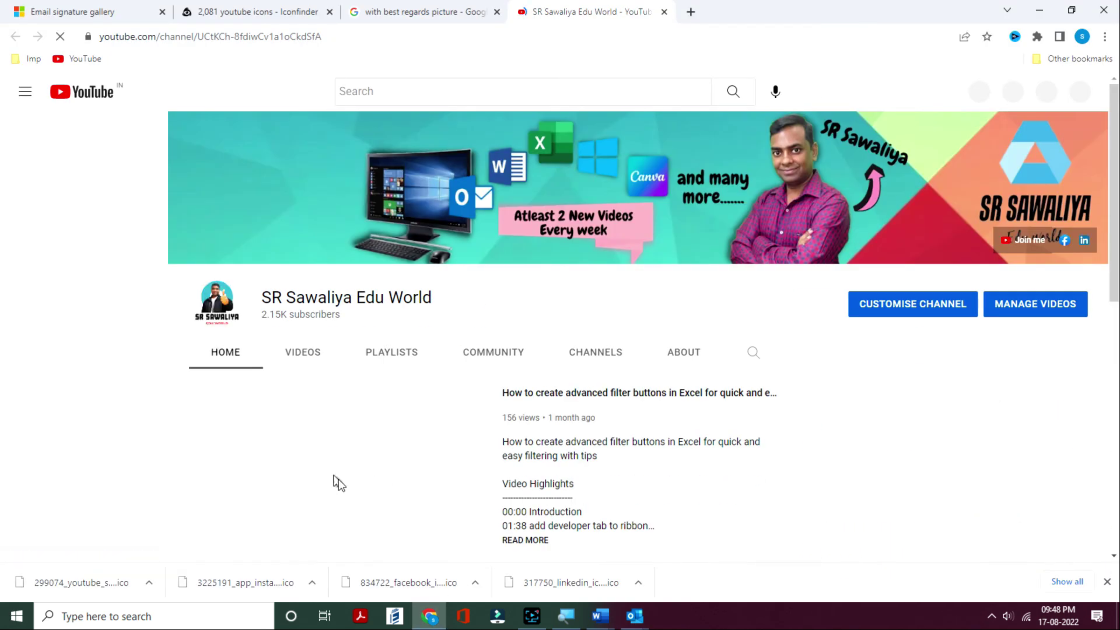
{"action": "left_click", "coordinate": [664, 12]}
{"action": "key", "text": "alt+Tab"}
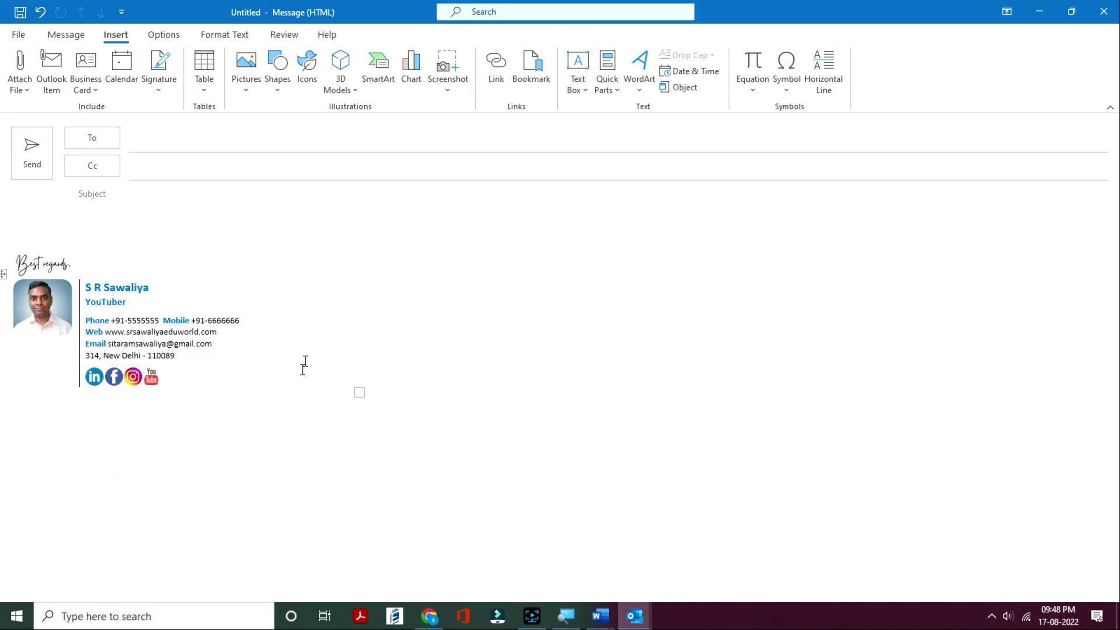
{"action": "left_click", "coordinate": [135, 377], "text": "ctrl"}
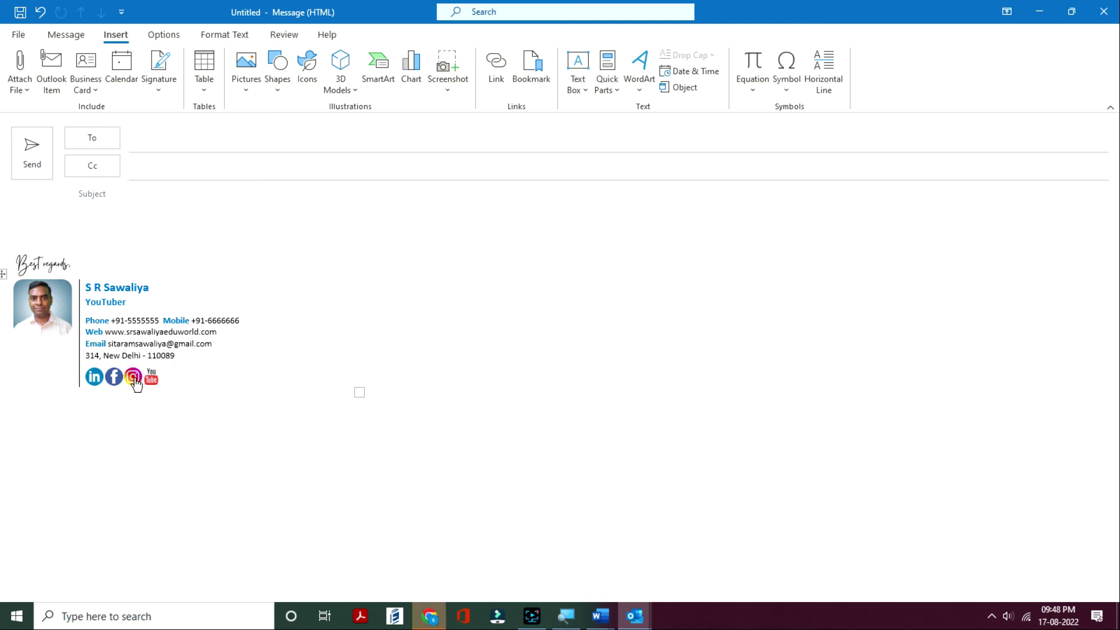
{"action": "left_click", "coordinate": [439, 626]}
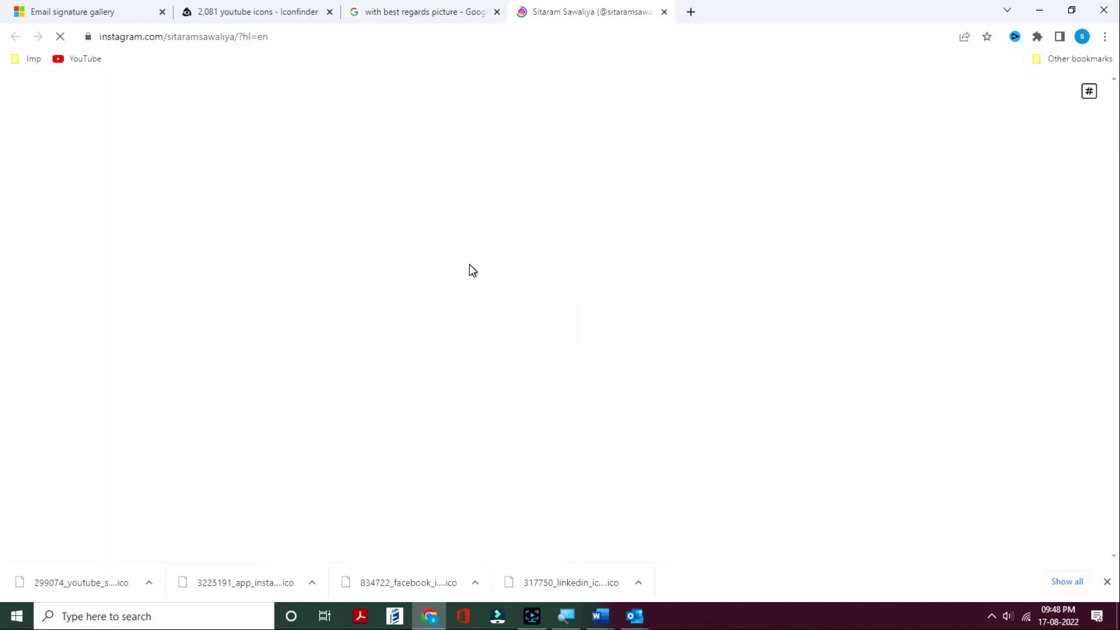